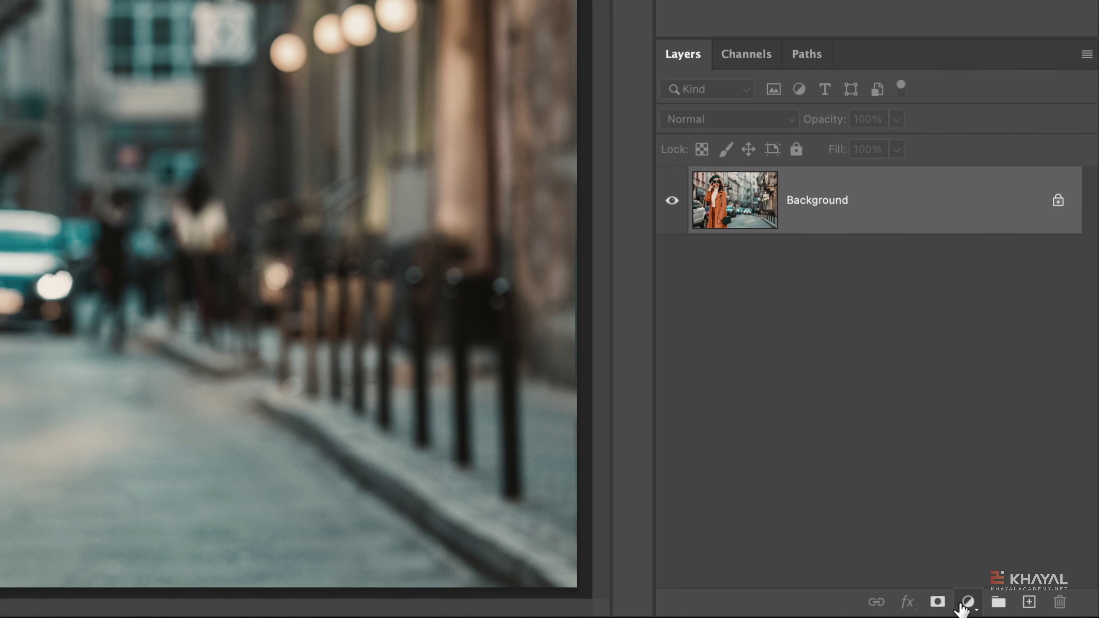
Open the Layers panel's new fill or adjustment layer menu for the street photo
click(969, 603)
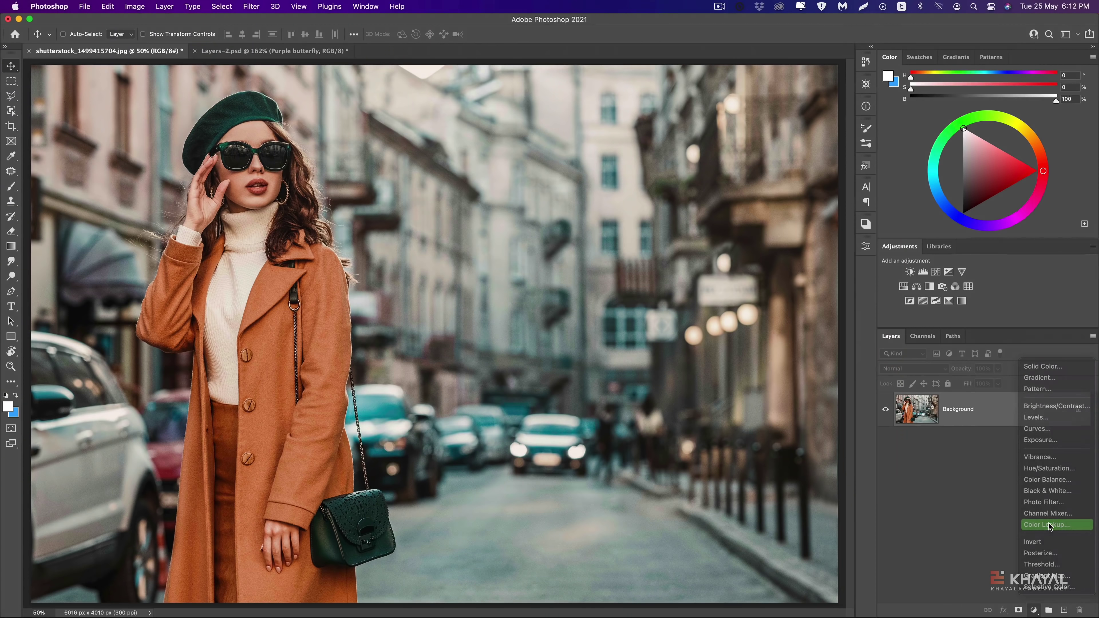
Add a Color Lookup adjustment layer and open its 3DLUT File list
click(1008, 433)
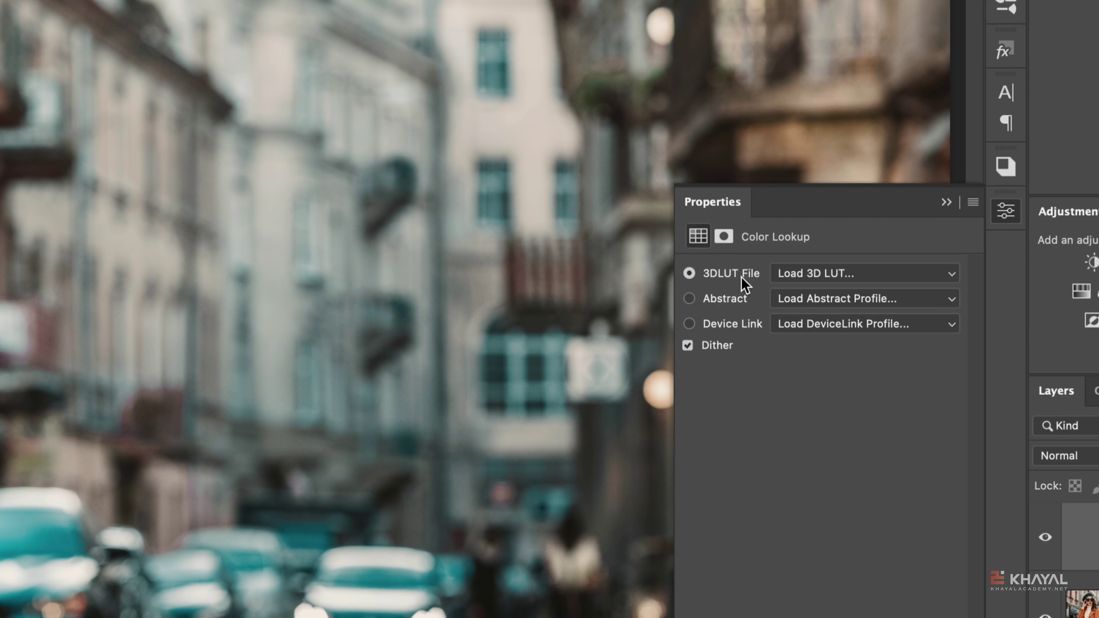
click(833, 276)
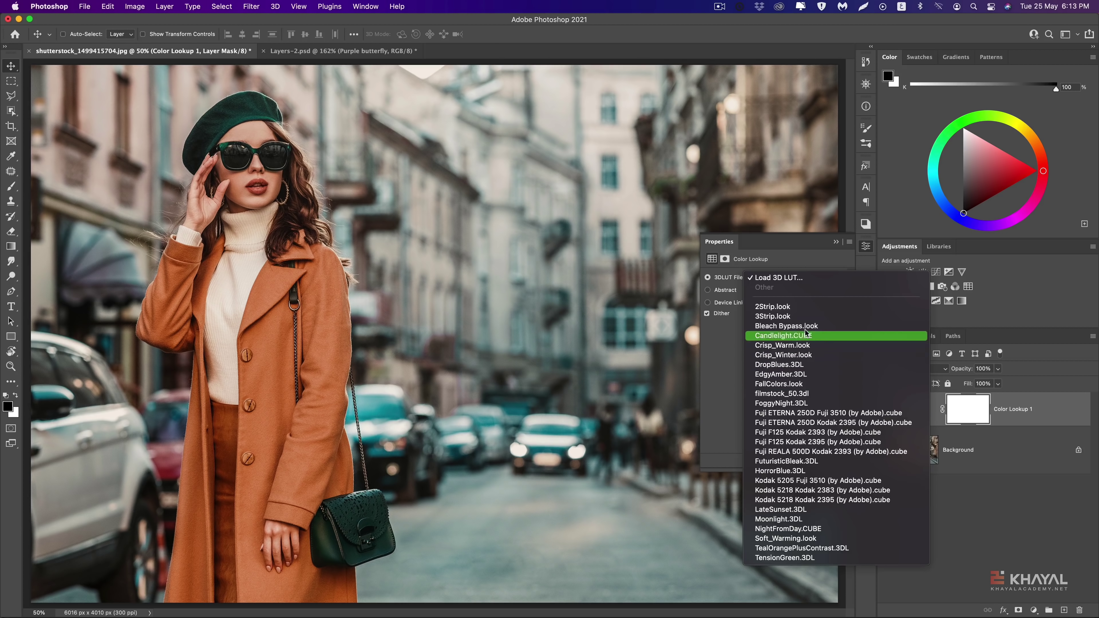
Apply 2Strip.look, toggle the layer to compare, then try Bleach Bypass and Crisp_Winter
click(771, 308)
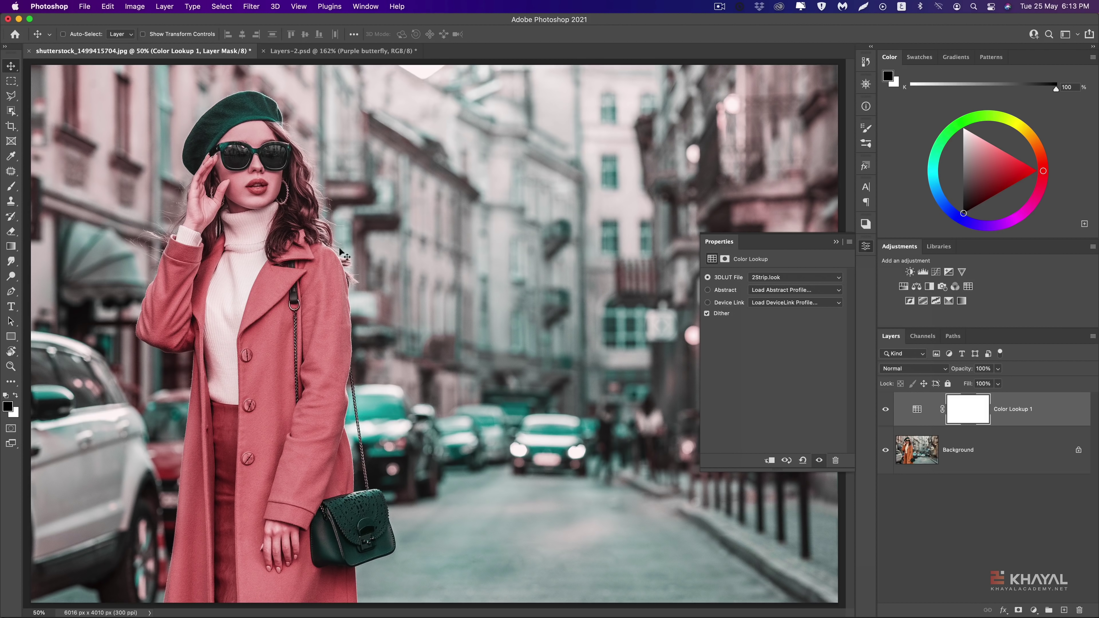
click(886, 411)
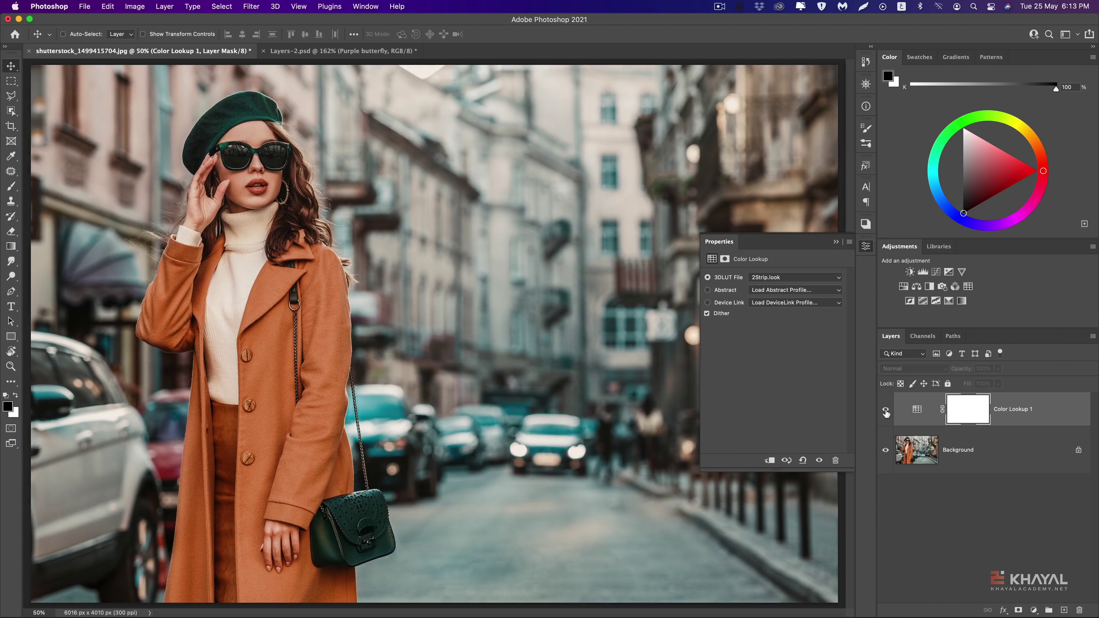
click(886, 410)
click(782, 278)
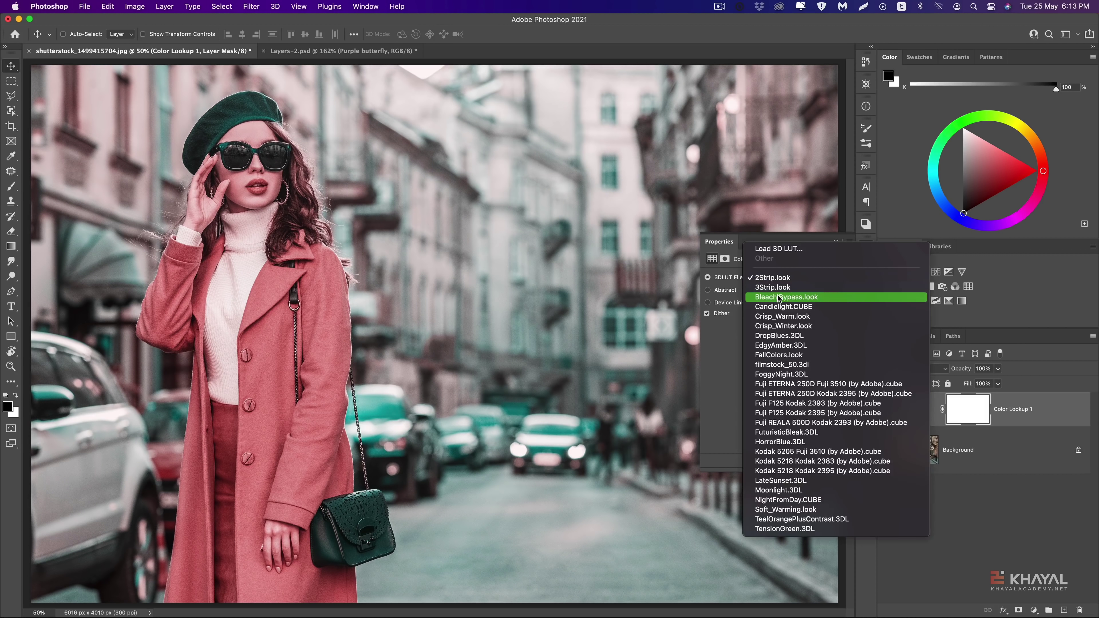
click(779, 283)
click(777, 280)
click(779, 307)
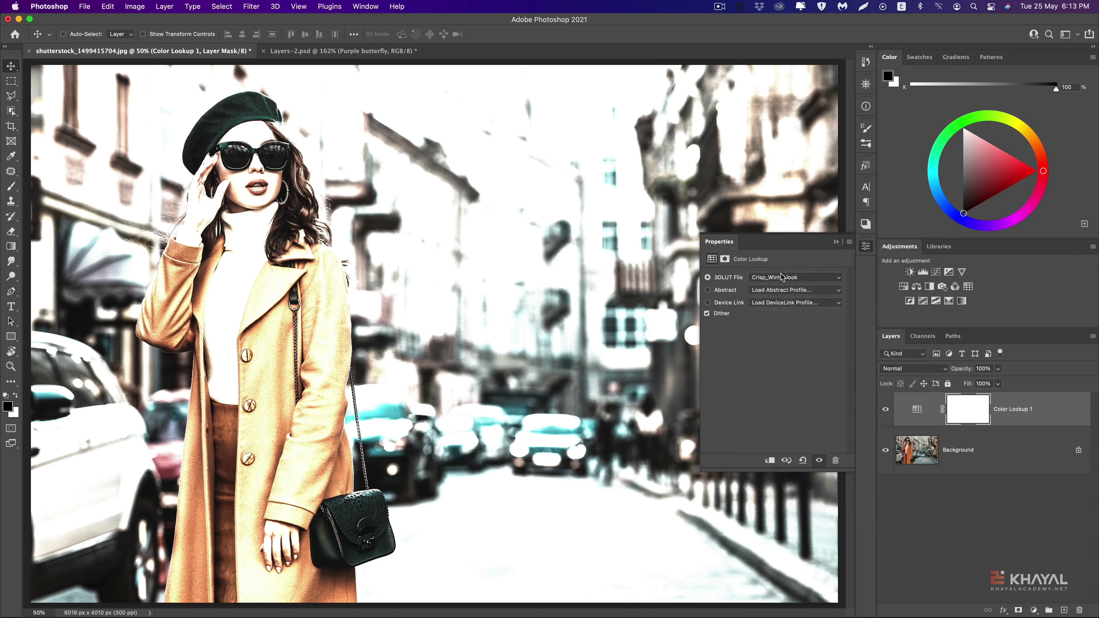
Try the FoggyNight, Fuji REALA 500D, Kodak 5218 and NightFromDay.CUBE LUTs
click(777, 279)
click(776, 328)
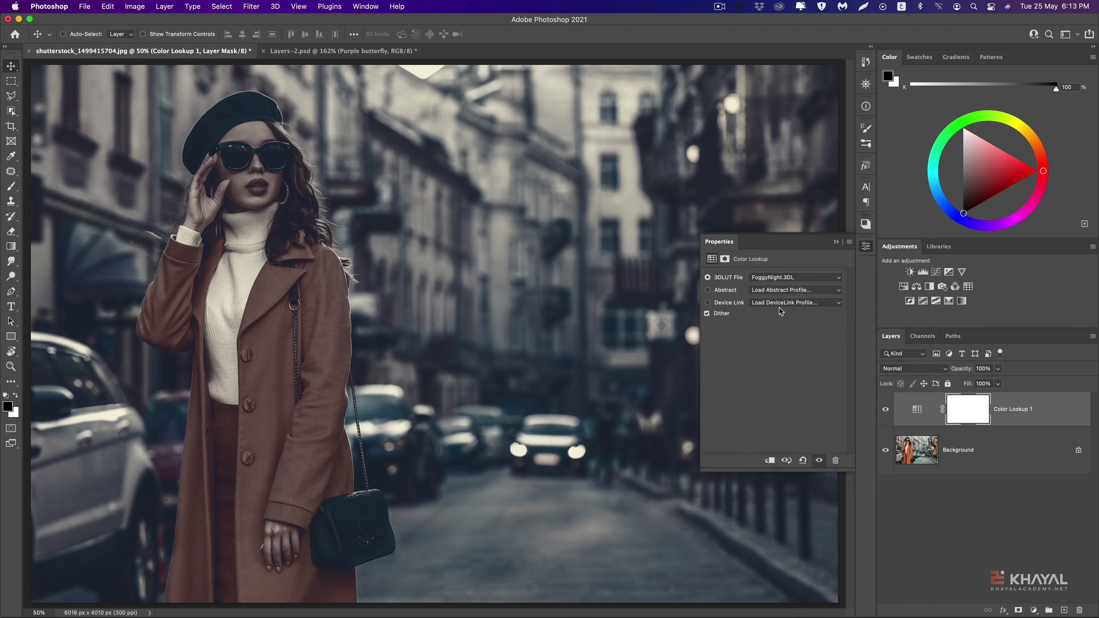
click(772, 279)
click(781, 326)
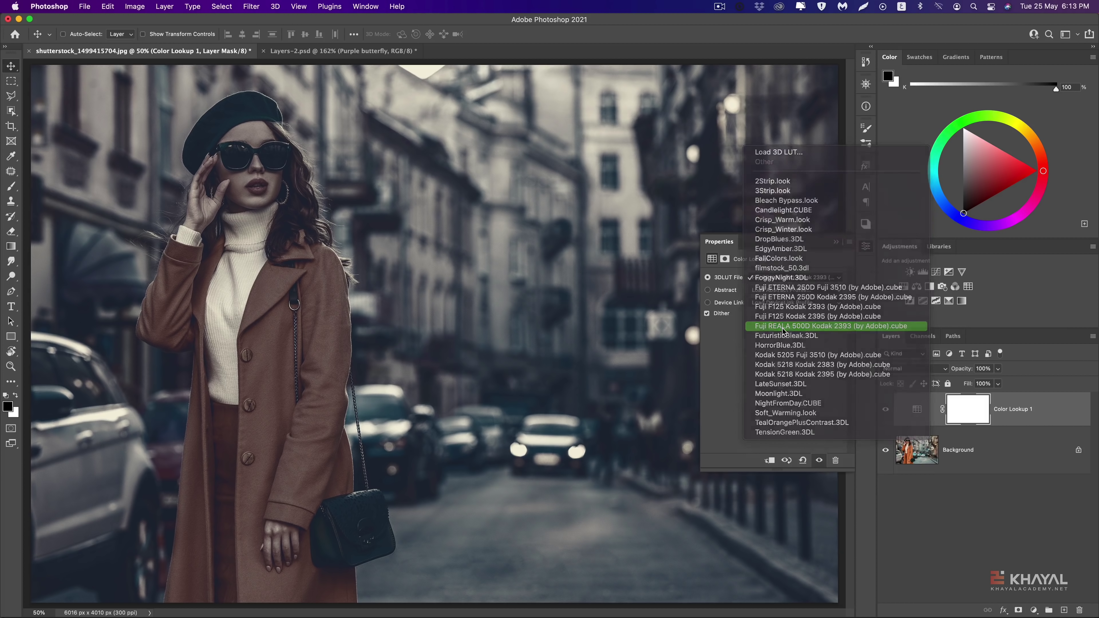
click(774, 279)
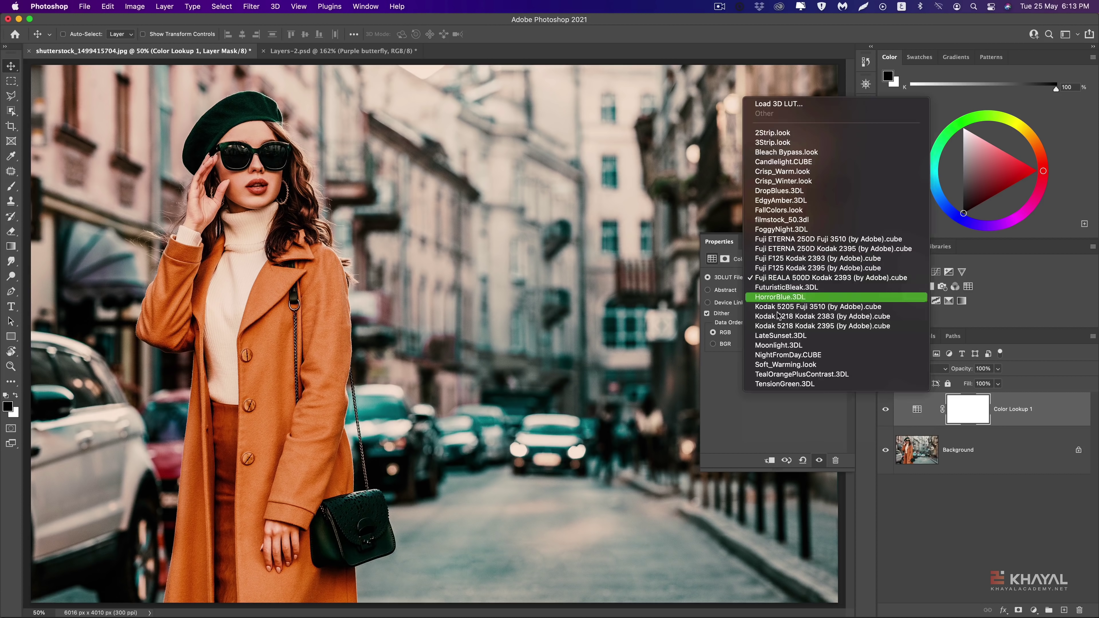
click(774, 327)
click(773, 279)
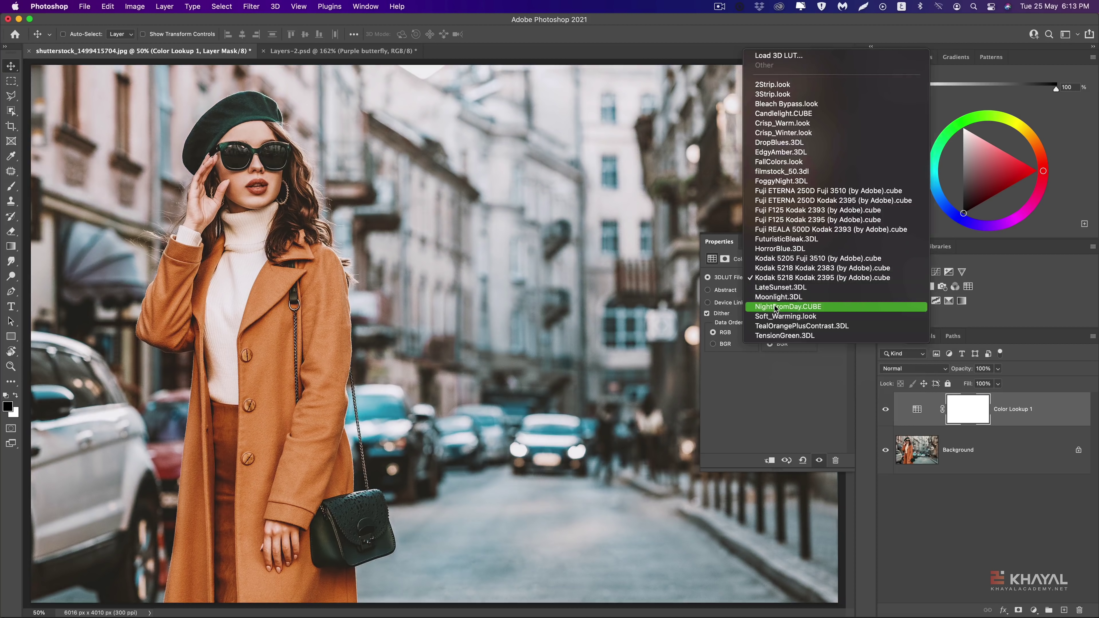
click(774, 307)
Try Soft_Warming, TealOrangePlusContrast, TensionGreen, Fuji ETERNA and DropBlues, finishing on NightFromDay.CUBE
click(771, 283)
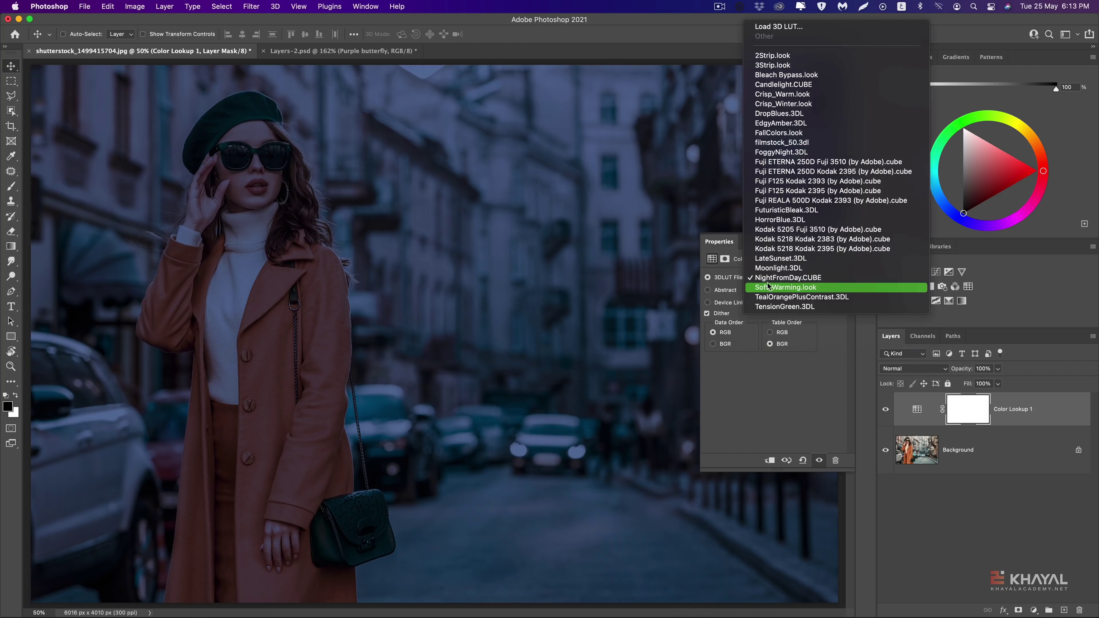
click(770, 287)
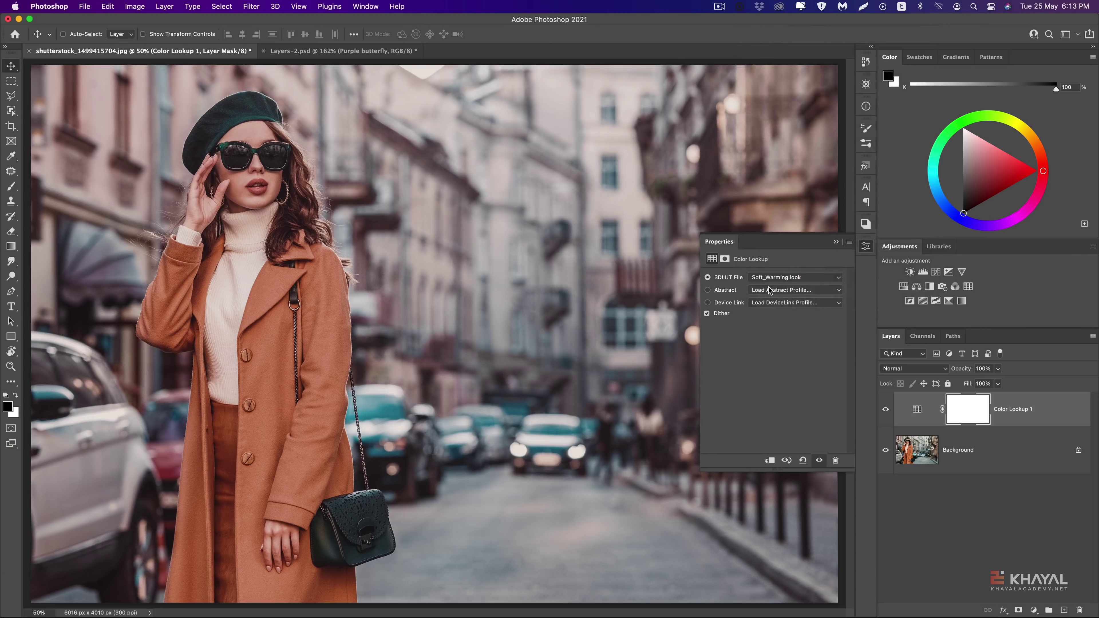
click(779, 281)
click(774, 286)
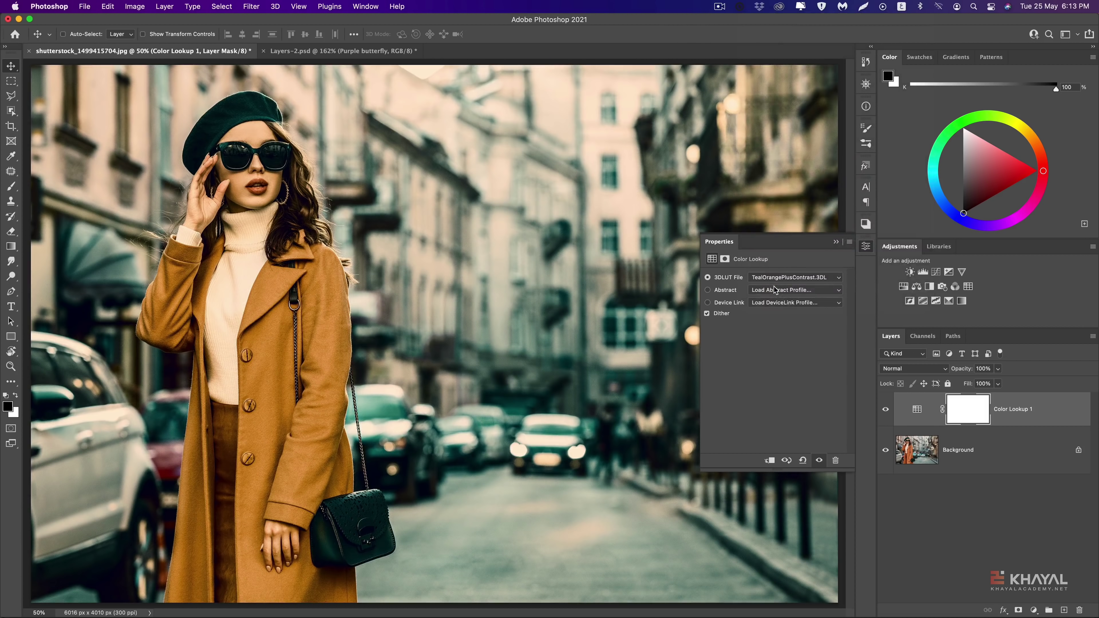
click(777, 280)
click(784, 288)
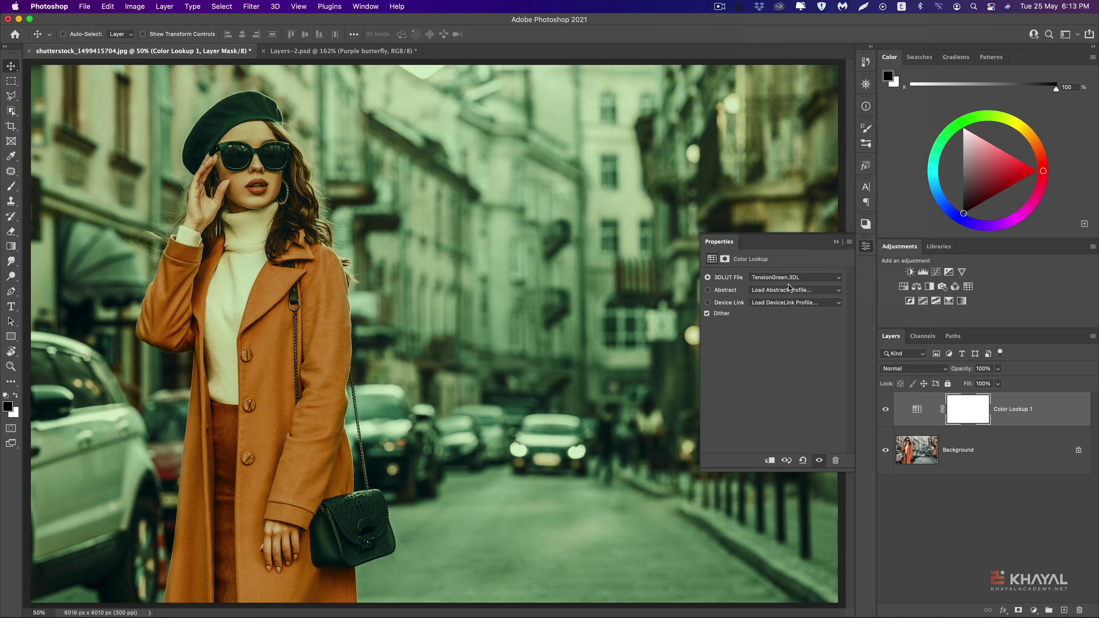
click(783, 132)
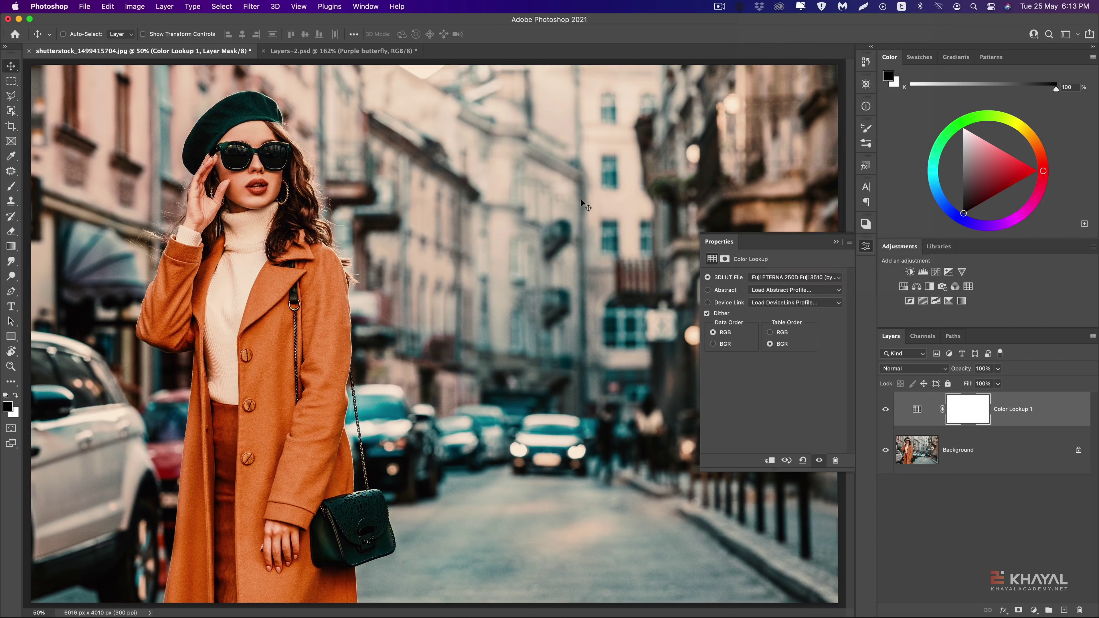
click(784, 280)
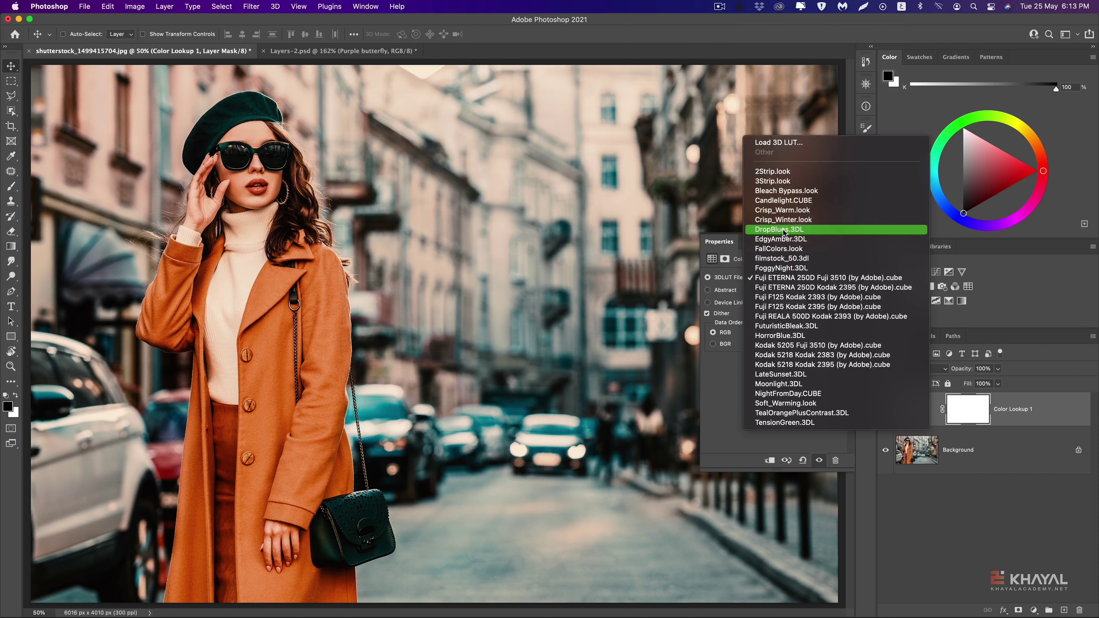
click(782, 232)
click(782, 280)
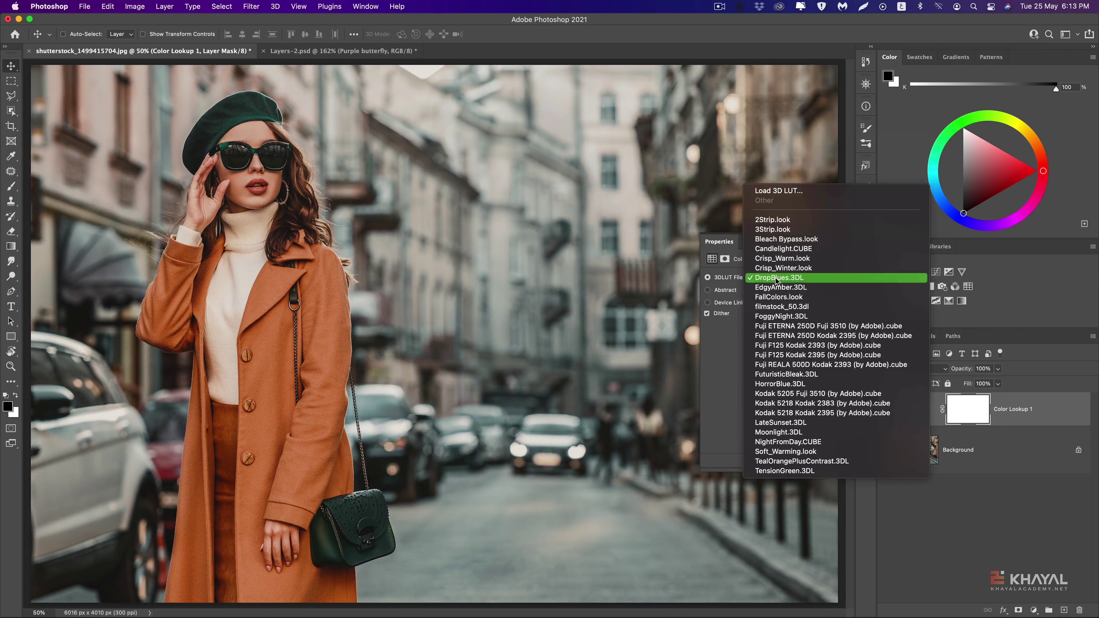
click(779, 403)
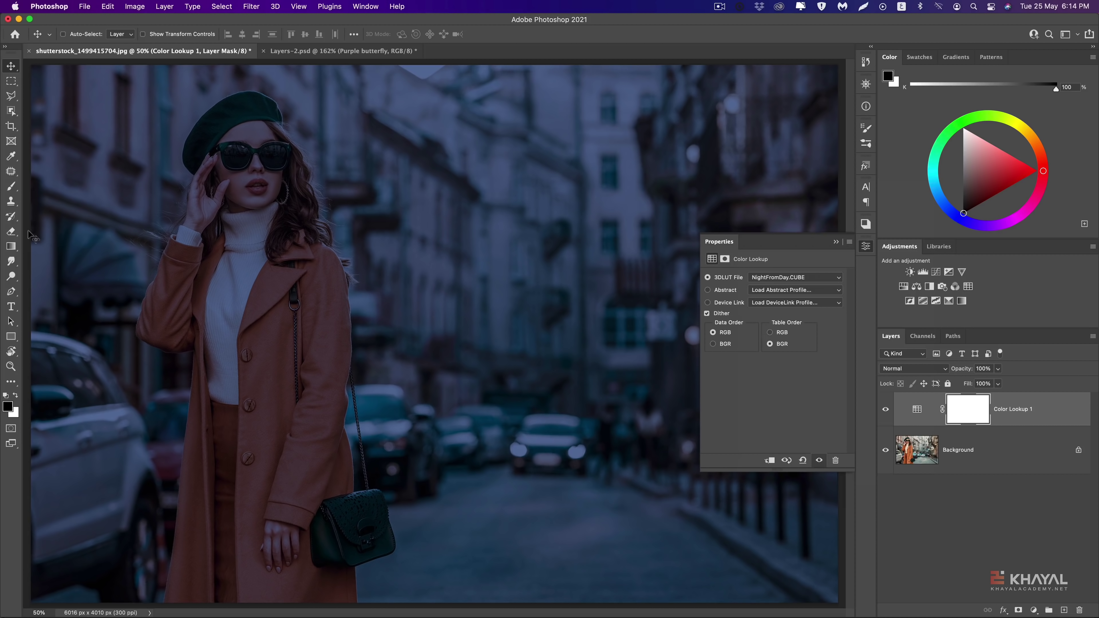
With a 700 px brush on the Color Lookup mask, paint black over the woman's coat and turtleneck
click(12, 187)
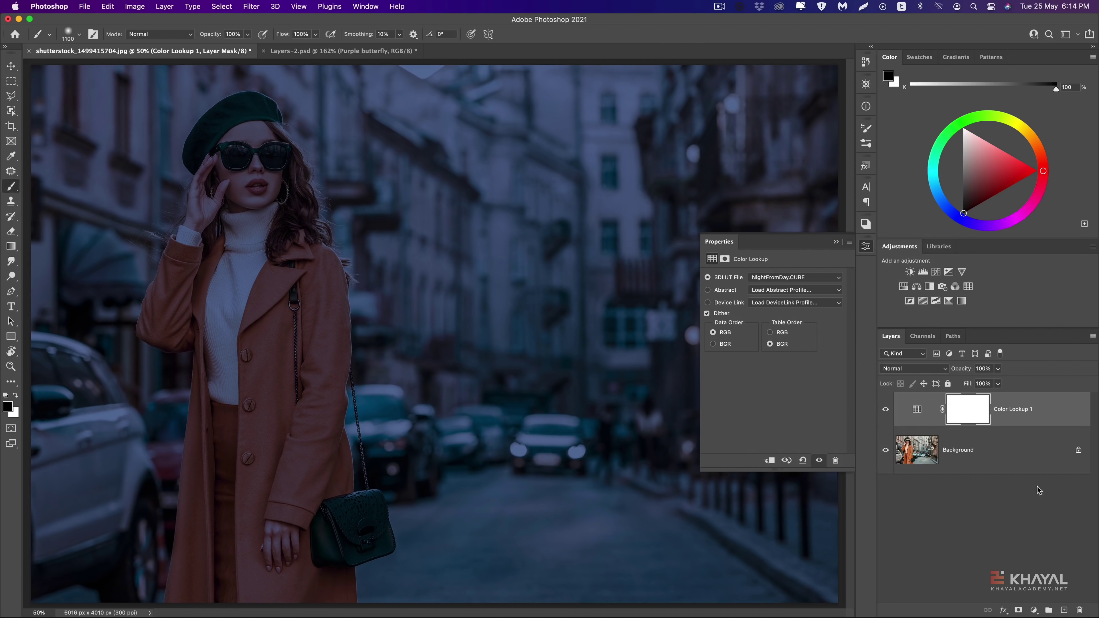
click(968, 414)
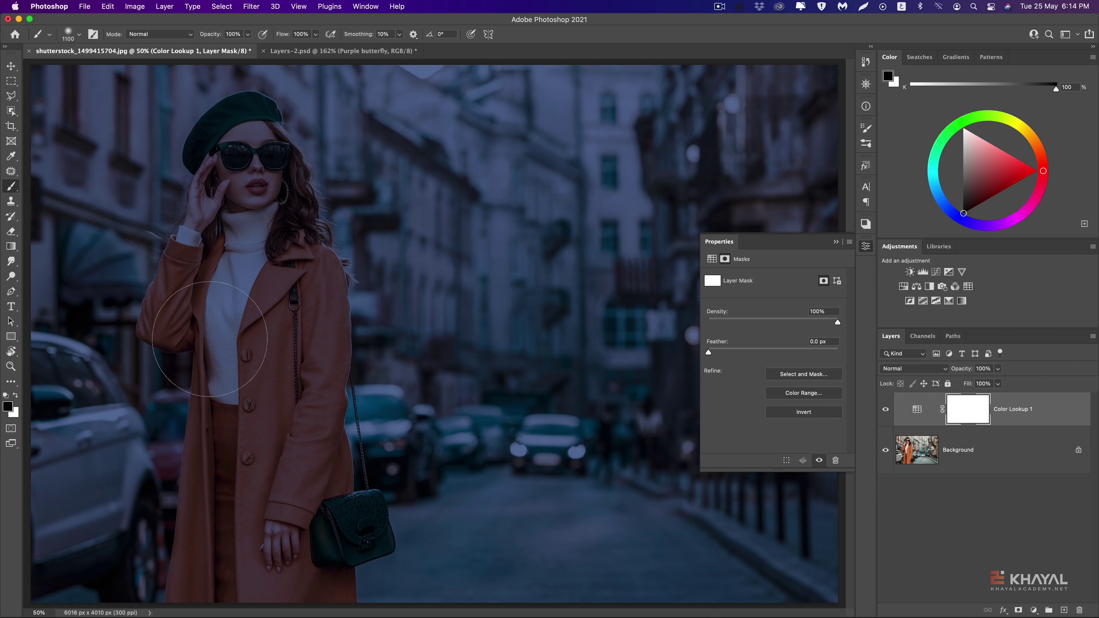
key(bracketleft)
key(bracketleft)
key(bracketleft)
key(bracketleft)
mouse_move(255, 227)
mouse_down()
mouse_move(289, 363)
mouse_move(229, 559)
mouse_move(261, 354)
mouse_move(305, 587)
mouse_up()
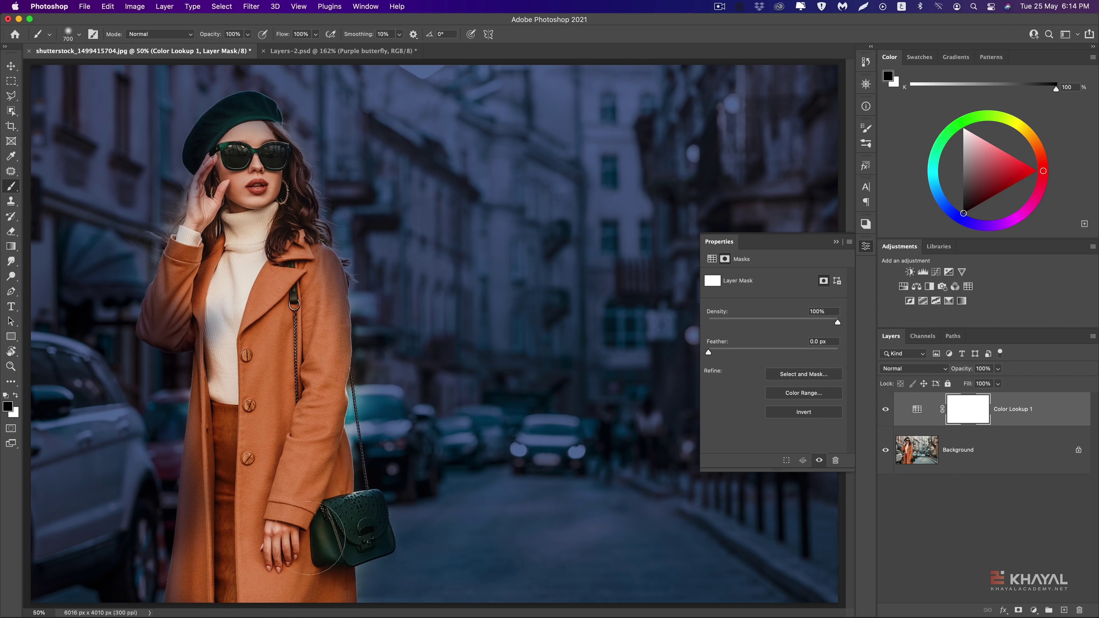
key(ctrl+BackSpace)
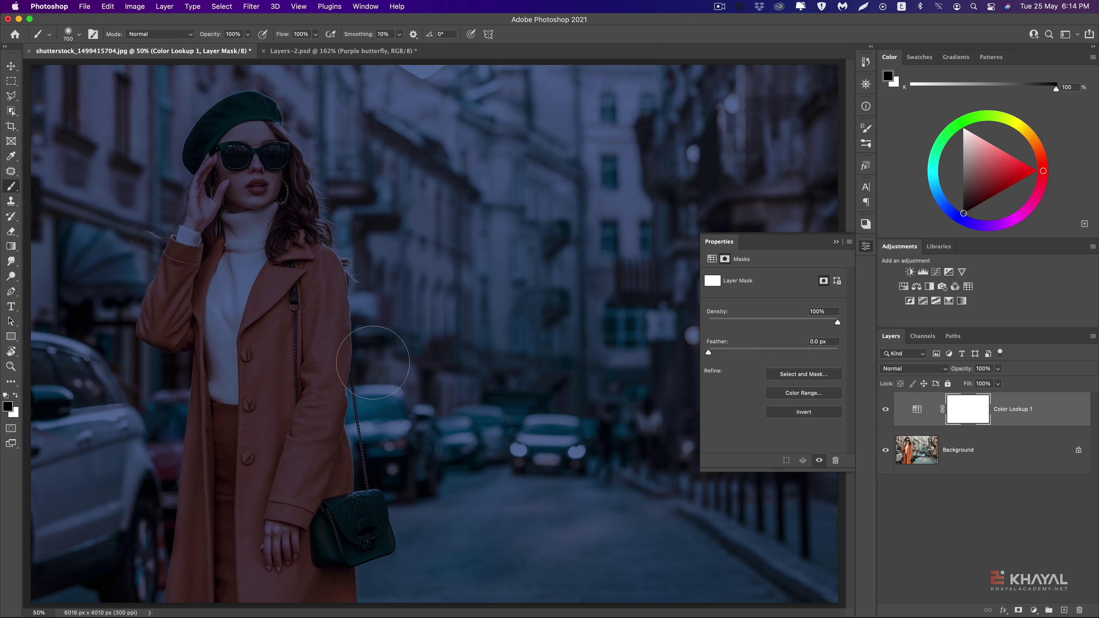
mouse_move(233, 390)
mouse_down()
mouse_move(322, 591)
mouse_move(212, 472)
mouse_up()
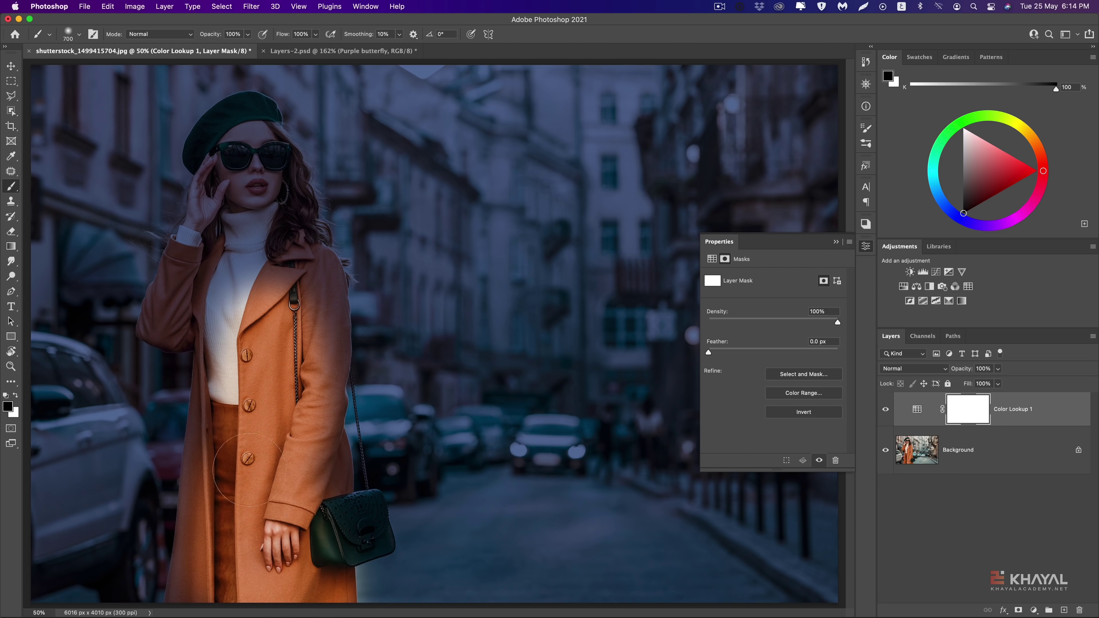
mouse_move(225, 354)
mouse_down()
mouse_move(275, 293)
mouse_move(253, 554)
mouse_up()
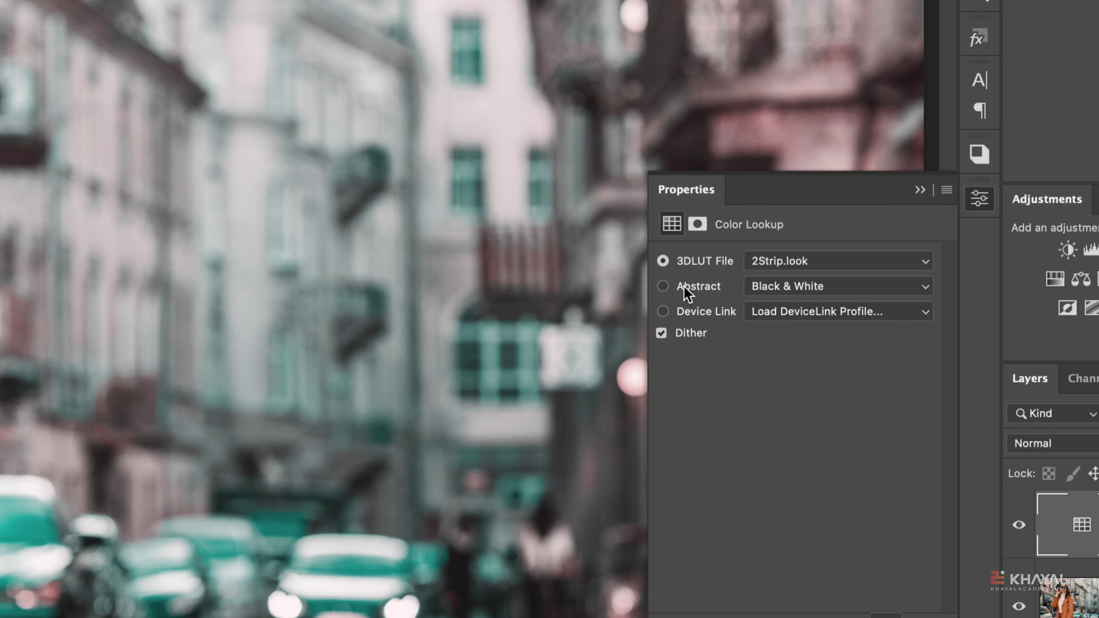
Apply the Black & White abstract profile, then browse the Image menu and adjustment list without adding anything
click(802, 287)
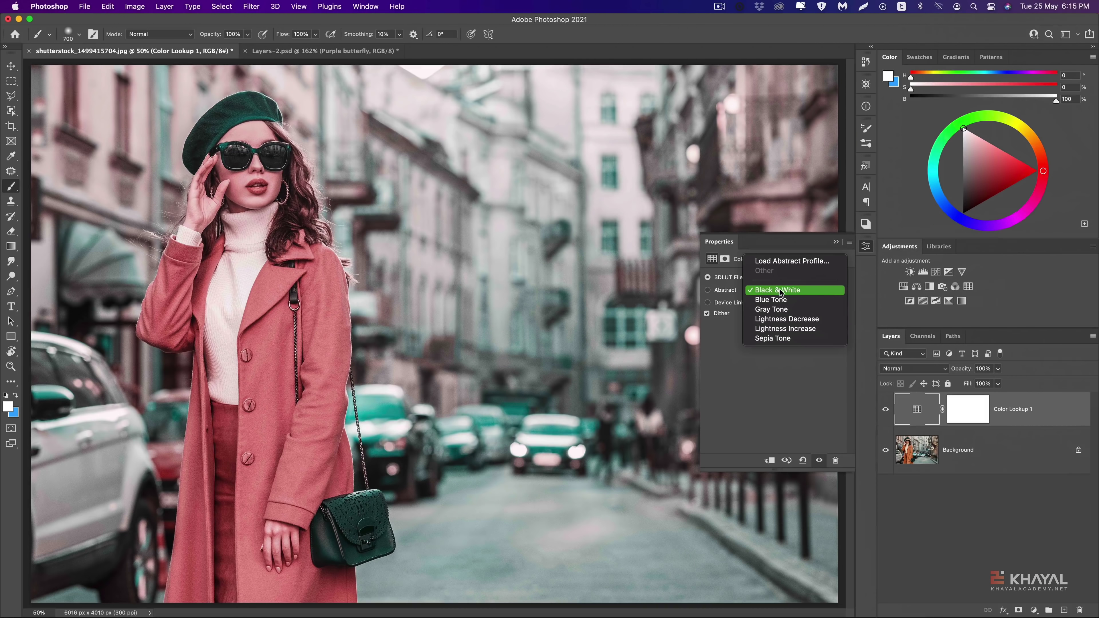
click(781, 293)
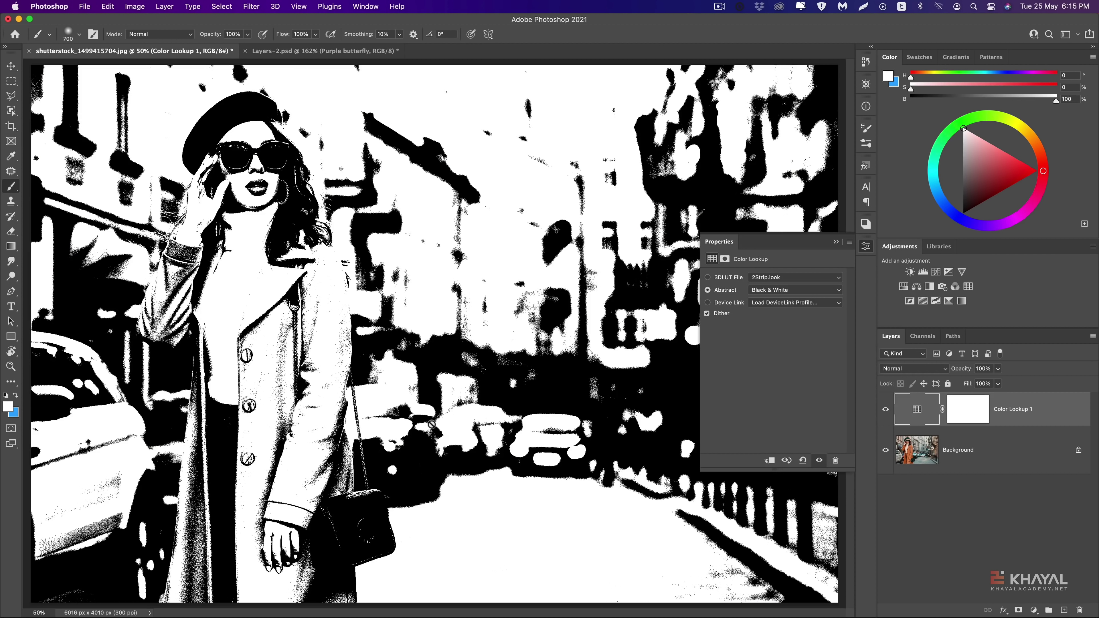
click(135, 7)
mouse_move(146, 21)
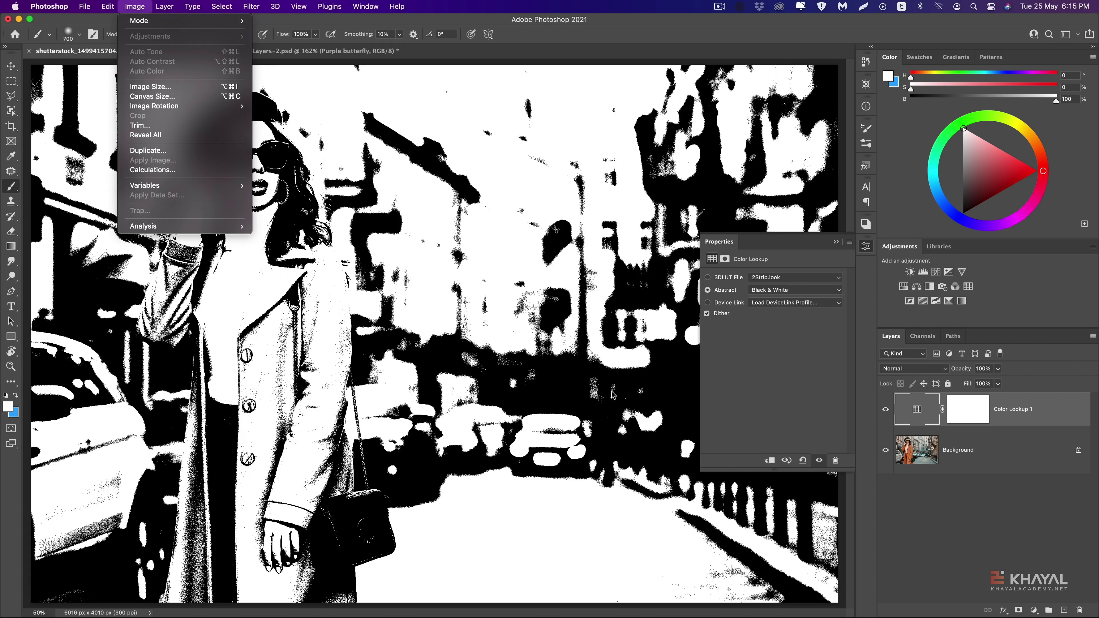
click(979, 561)
click(1034, 611)
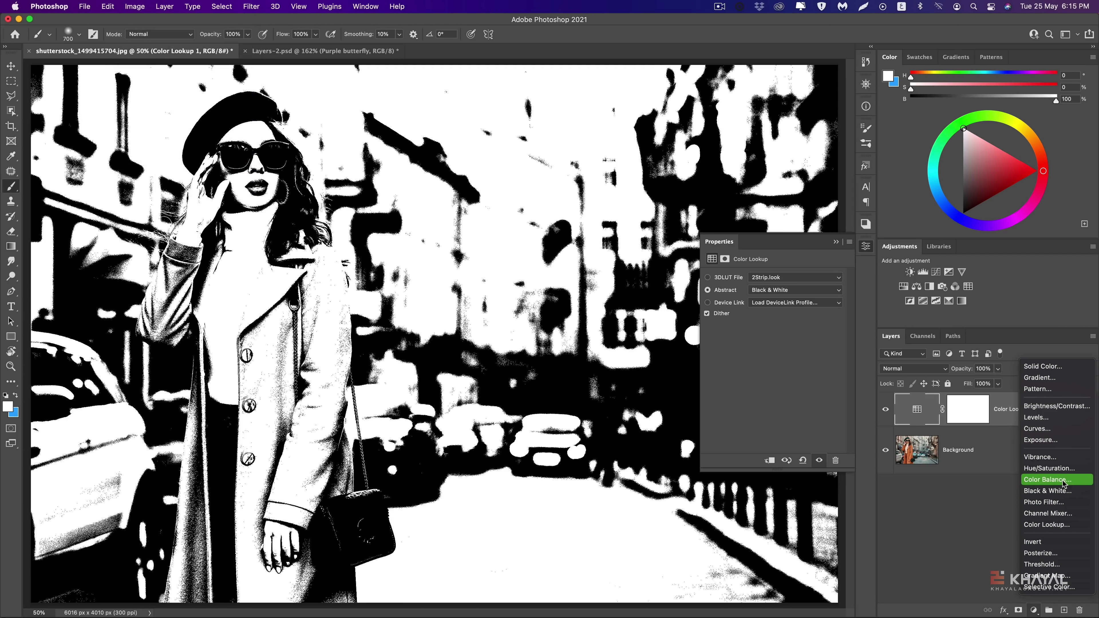
click(926, 422)
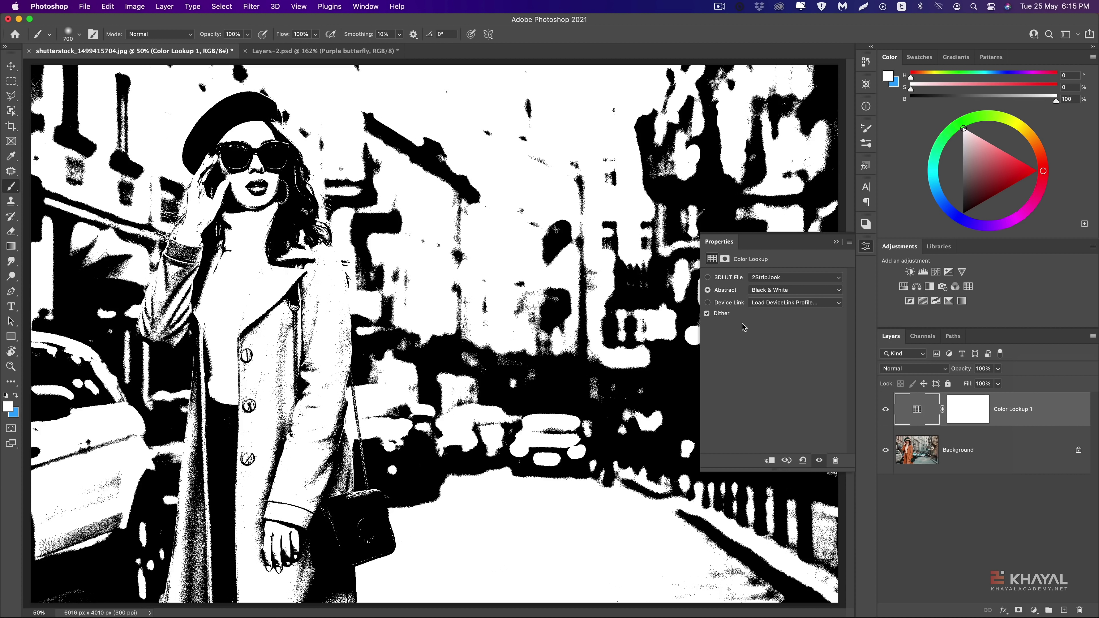
Try the Blue Tone, Gray Tone and Lightness Increase profiles, returning to Black & White
click(788, 293)
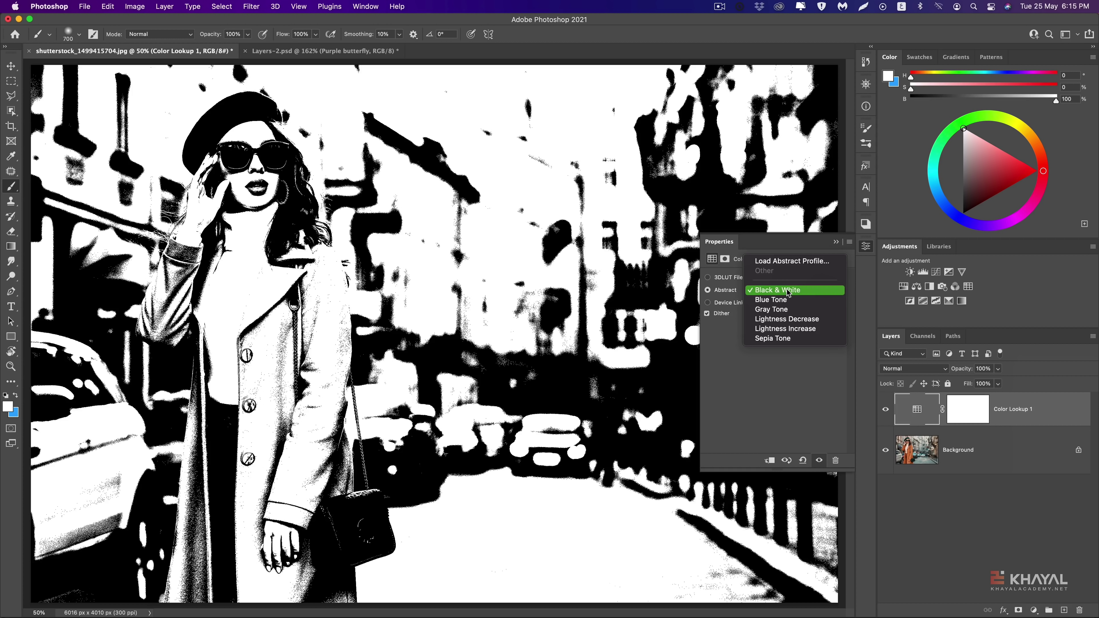
click(784, 300)
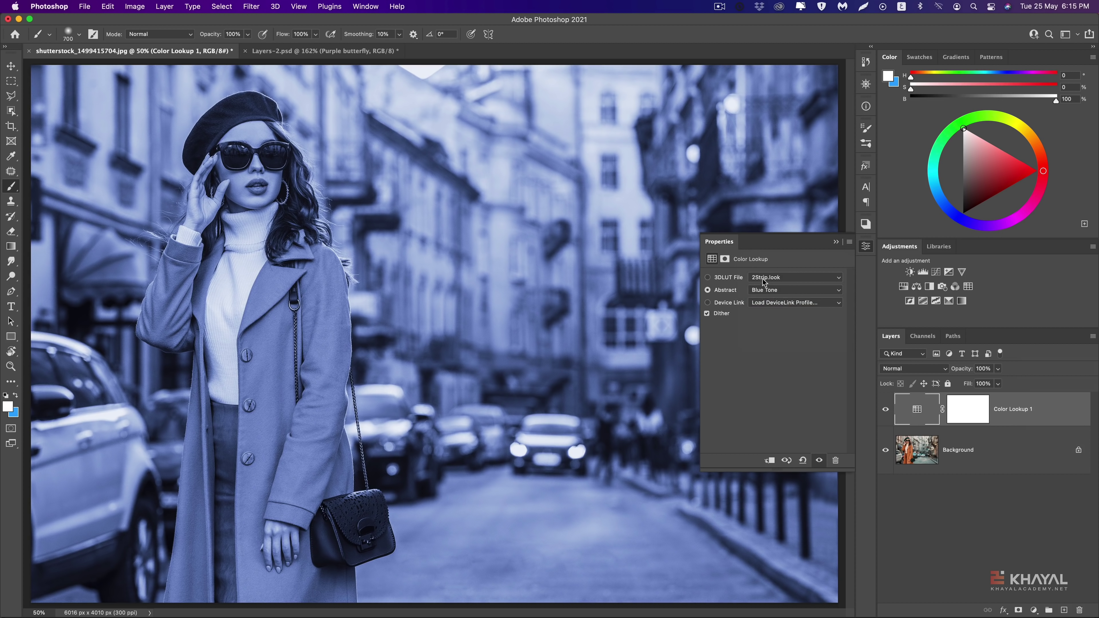
click(773, 290)
click(782, 300)
click(773, 290)
click(777, 307)
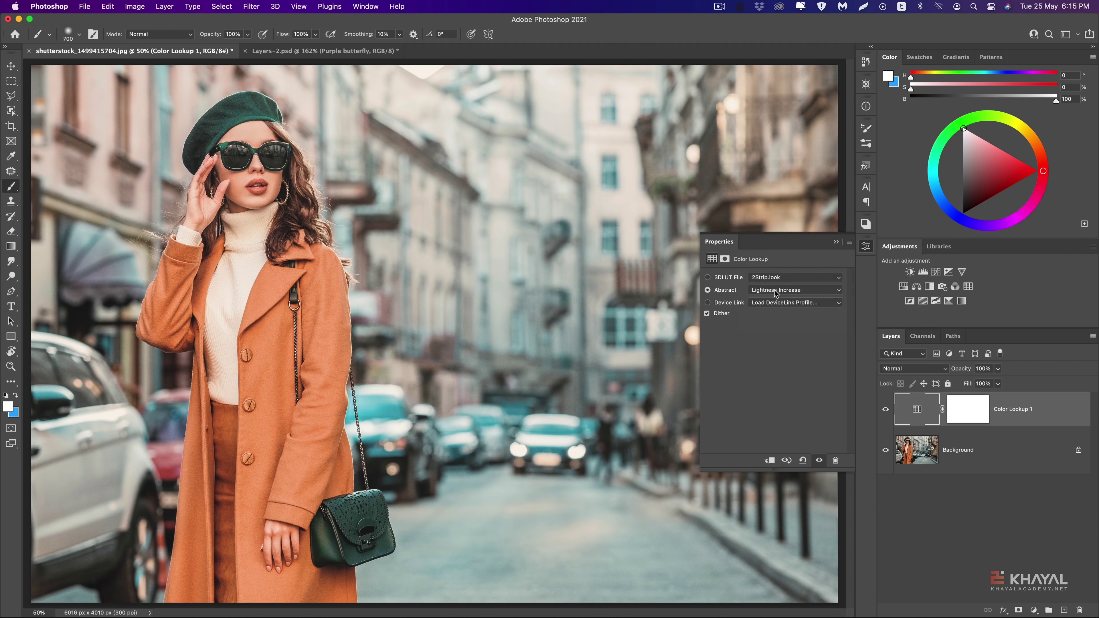
click(775, 293)
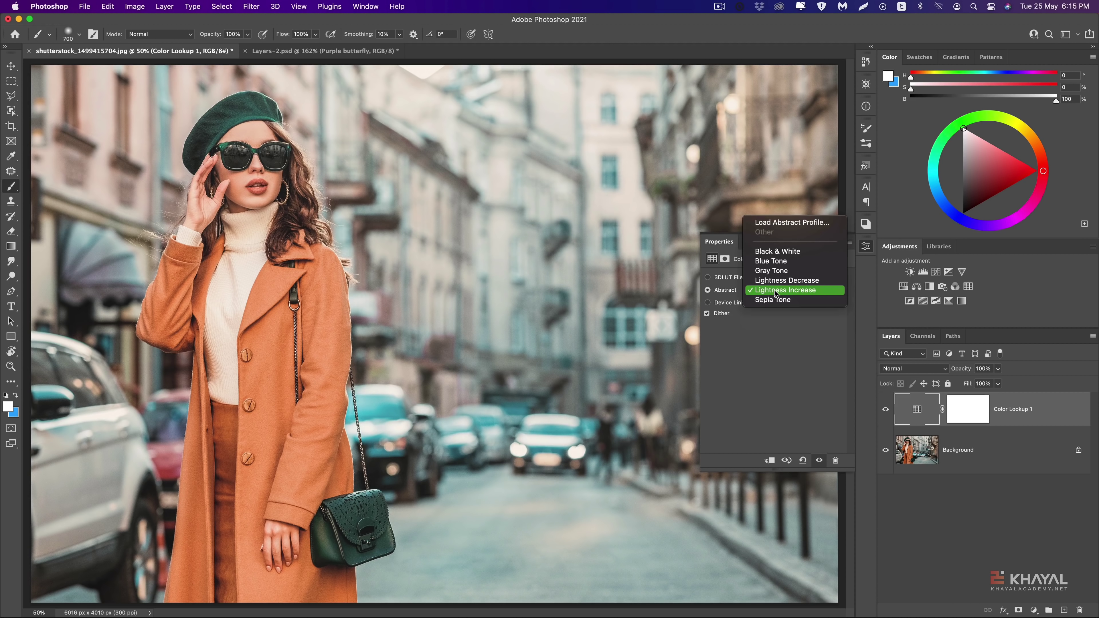
click(773, 253)
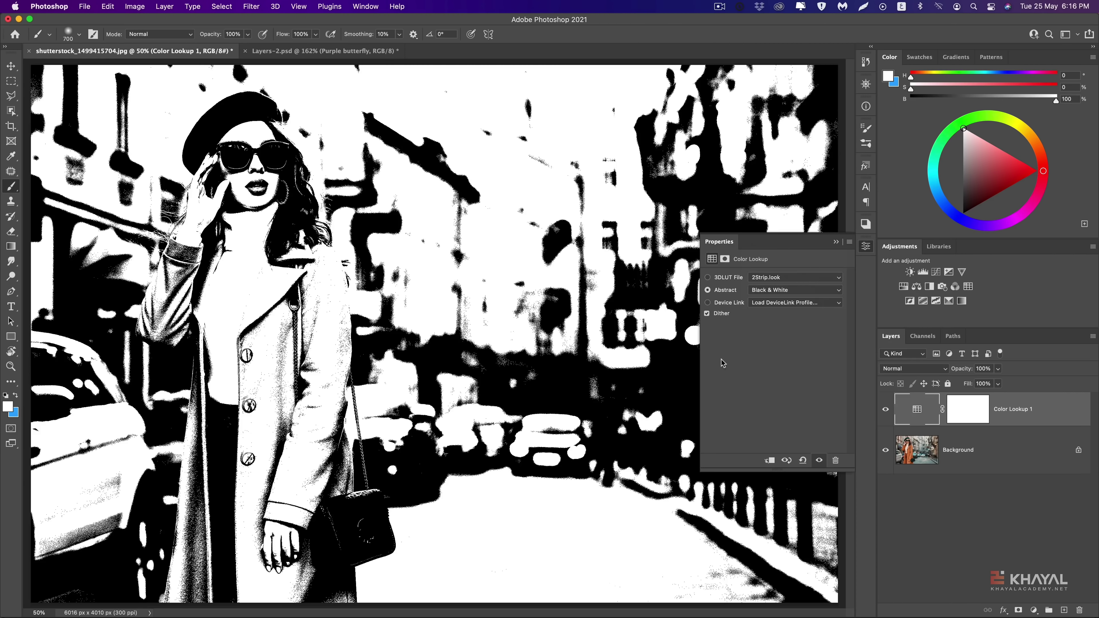
Paint black over the woman on the Color Lookup mask, then reset the mask to full effect
click(974, 414)
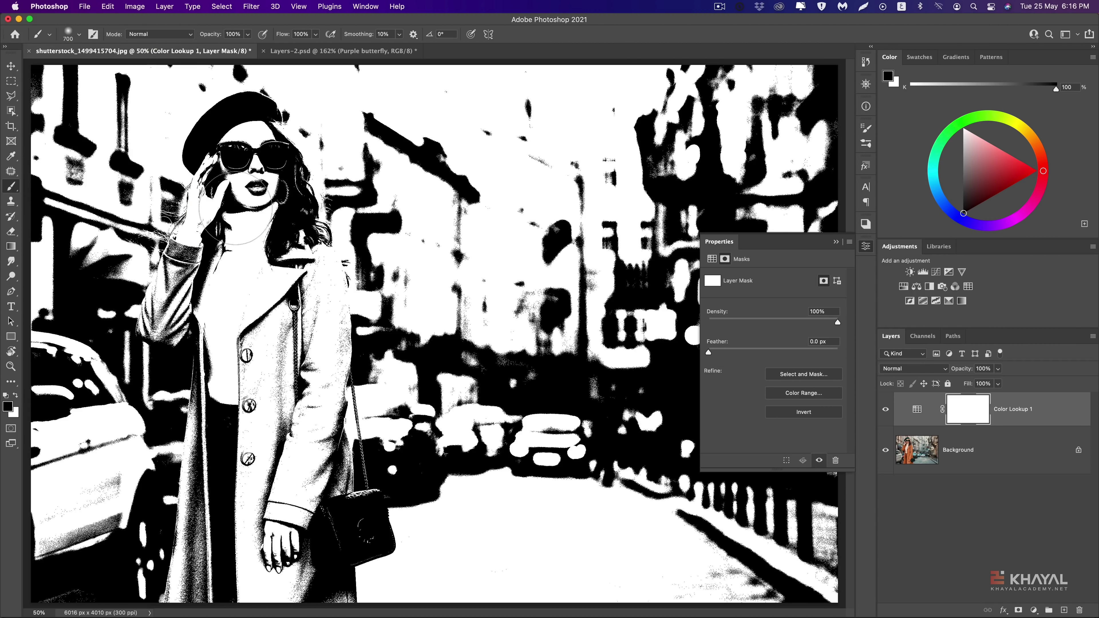
mouse_move(236, 208)
mouse_down()
mouse_move(270, 578)
mouse_move(249, 109)
mouse_move(350, 433)
mouse_move(325, 572)
mouse_up()
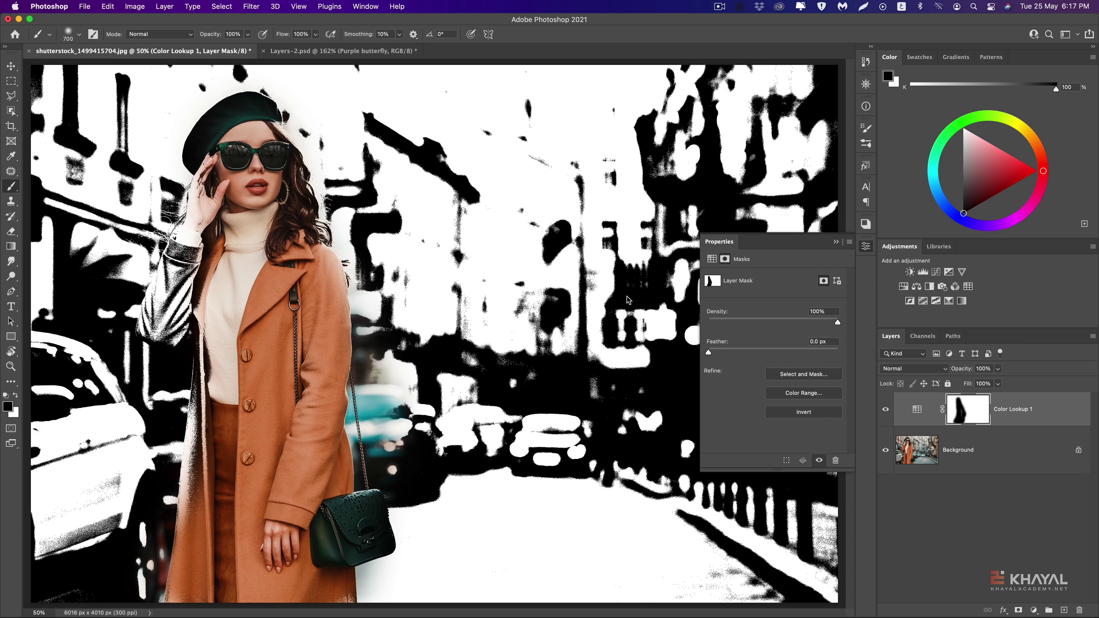
key(ctrl+BackSpace)
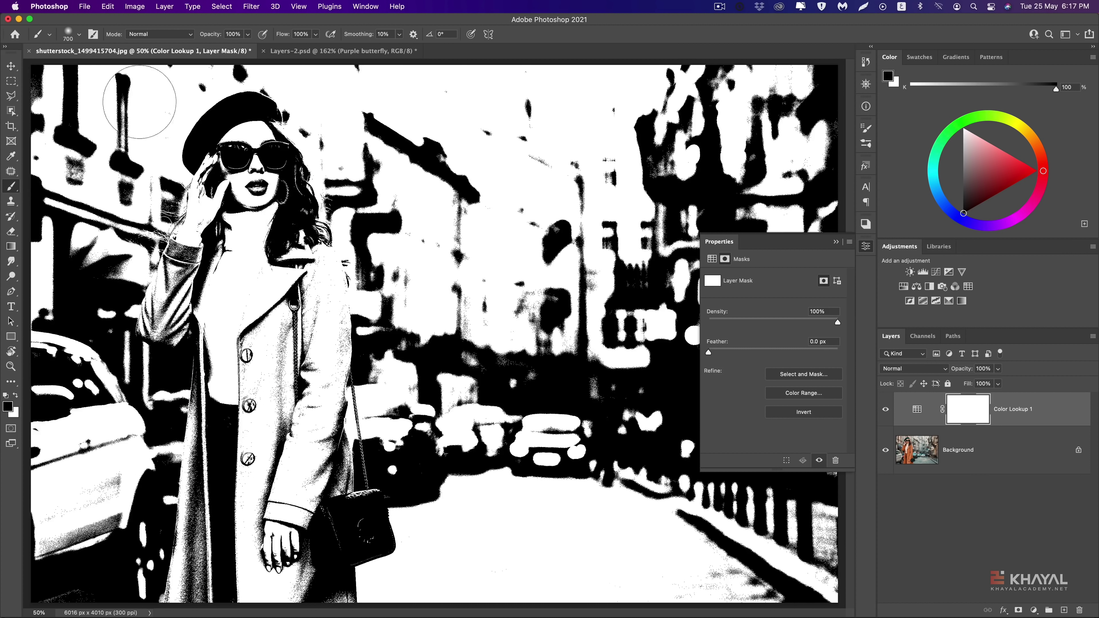
Choose a 2500 px brush from the Custom_Brushes_Set2_Strokes_And_Splatters presets
click(70, 34)
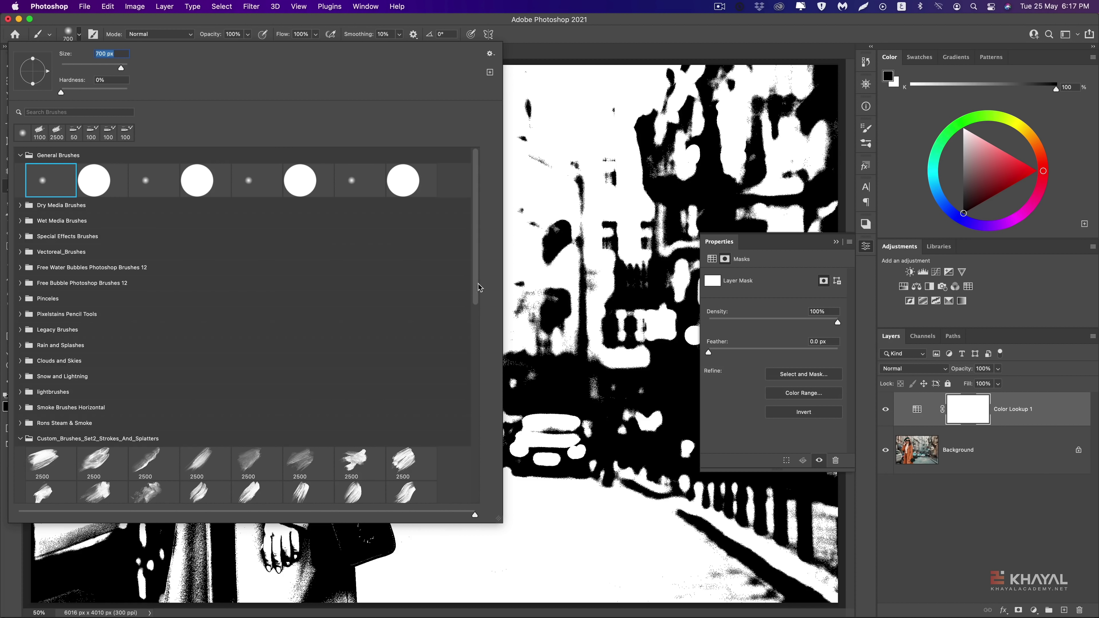
drag(478, 287, 472, 368)
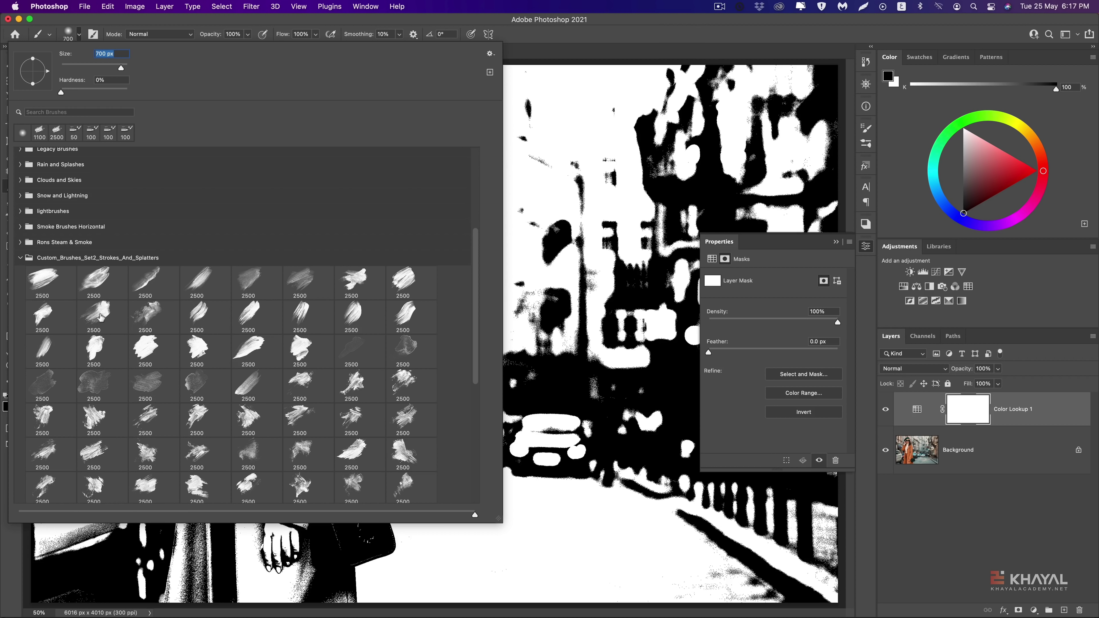
click(247, 422)
Test the splatter brush on the coat and shrink it with three [ presses
click(566, 54)
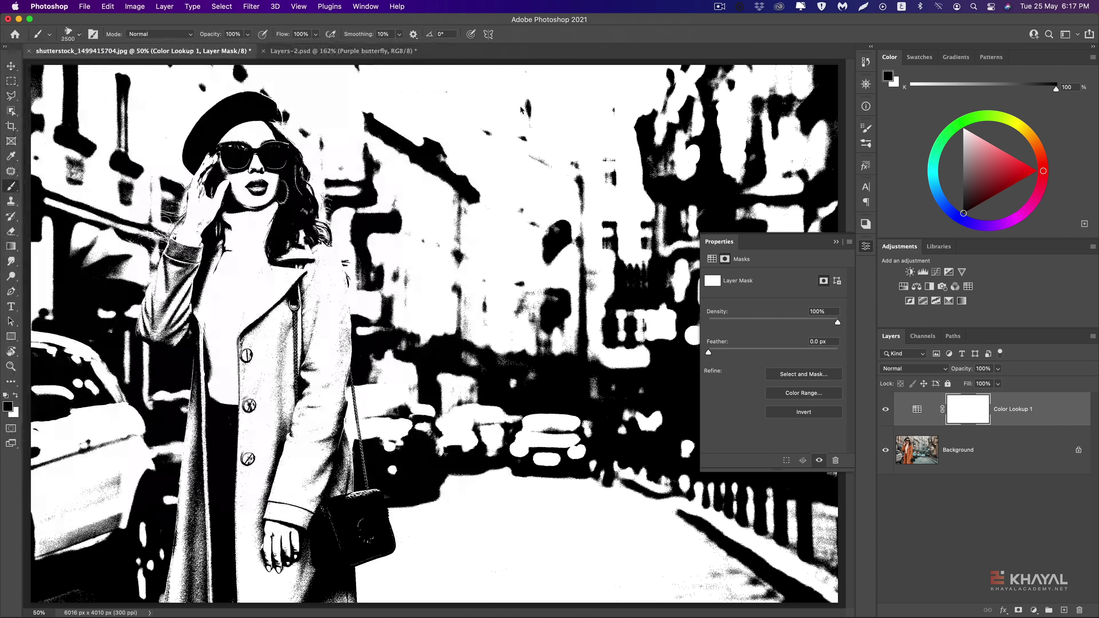
click(277, 386)
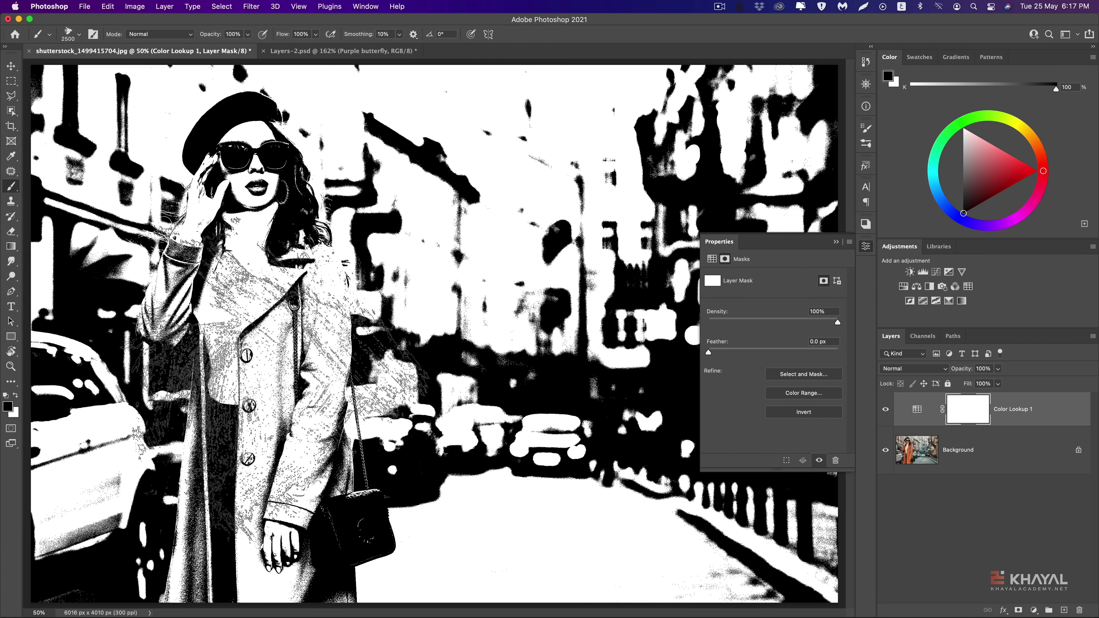
key(bracketleft)
key(bracketleft)
key(bracketleft)
key(bracketleft)
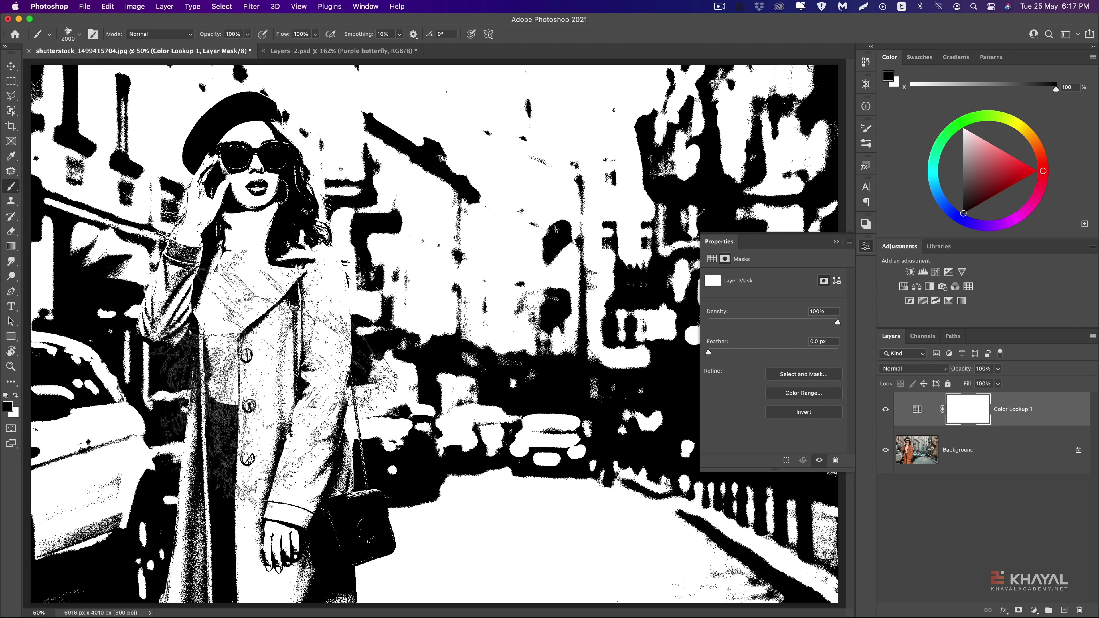
key(bracketleft)
key(bracketleft)
key(bracketleft)
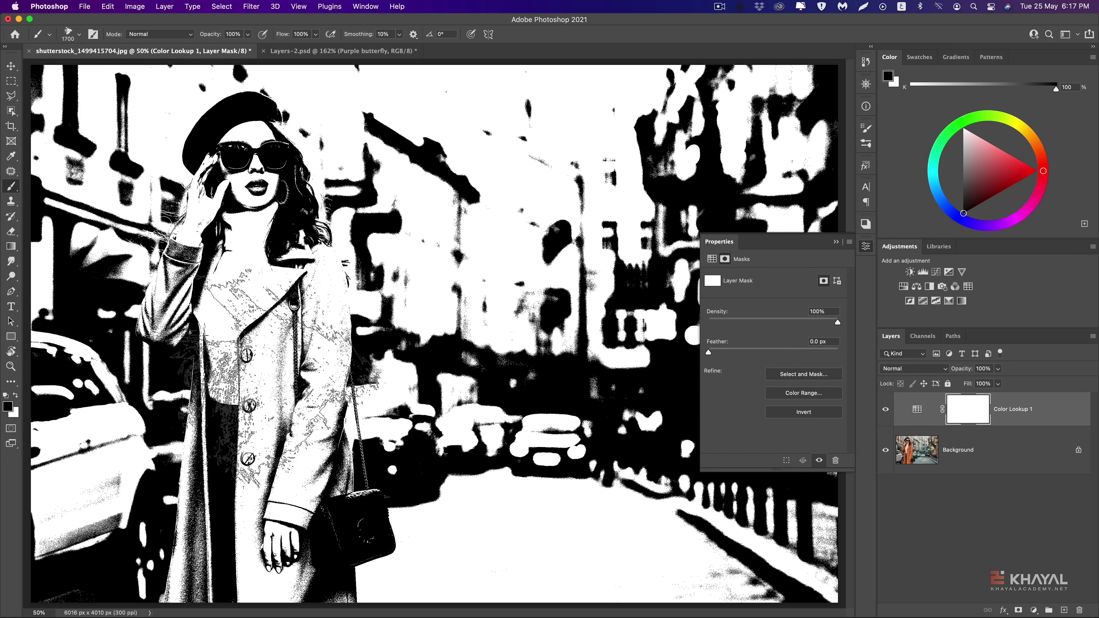
key(bracketleft)
key(bracketleft)
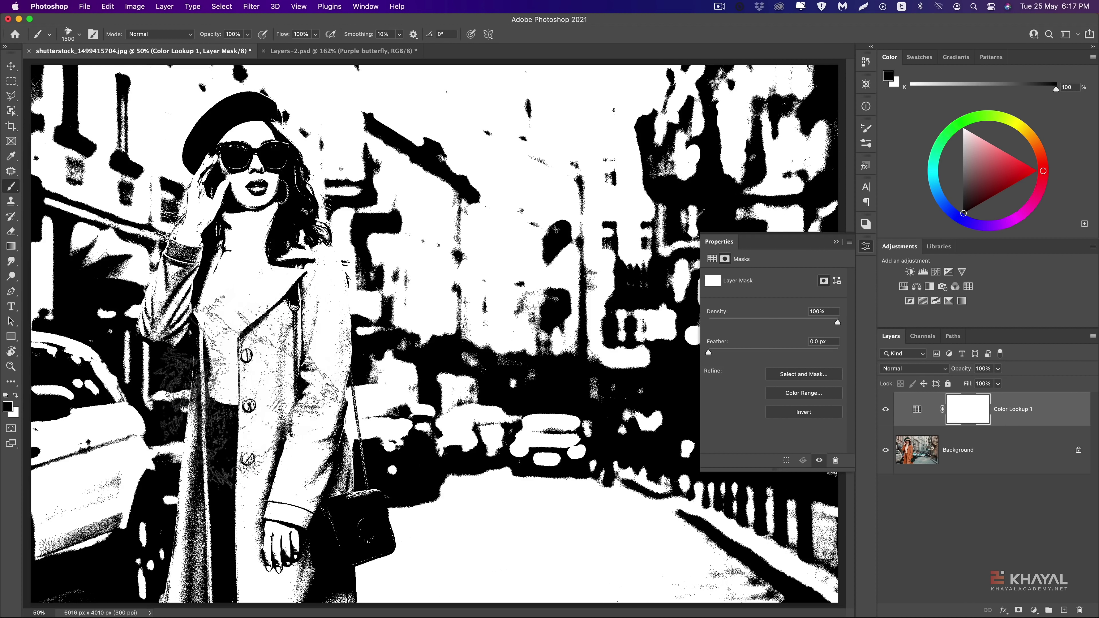
Paint splatter strokes revealing colour on the woman, street, left edge and right-hand buildings
mouse_move(302, 433)
mouse_down()
mouse_move(217, 303)
mouse_move(260, 151)
mouse_up()
mouse_move(303, 497)
mouse_down()
mouse_move(498, 477)
mouse_move(562, 281)
mouse_up()
drag(117, 160, 112, 463)
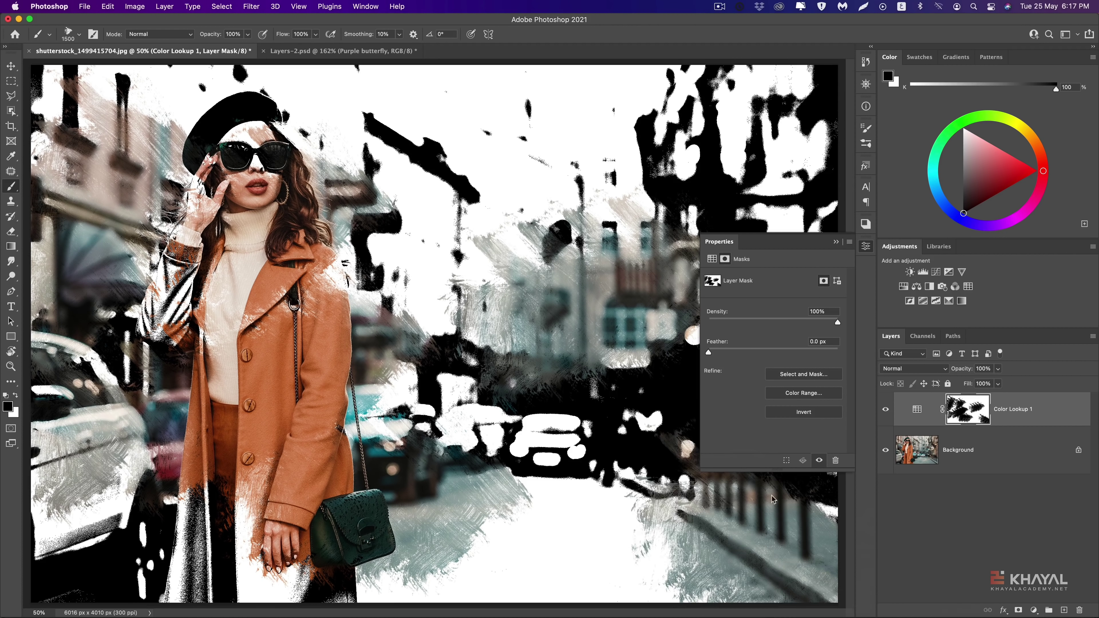
mouse_move(718, 515)
mouse_down()
mouse_move(693, 173)
mouse_move(486, 333)
mouse_move(515, 511)
mouse_up()
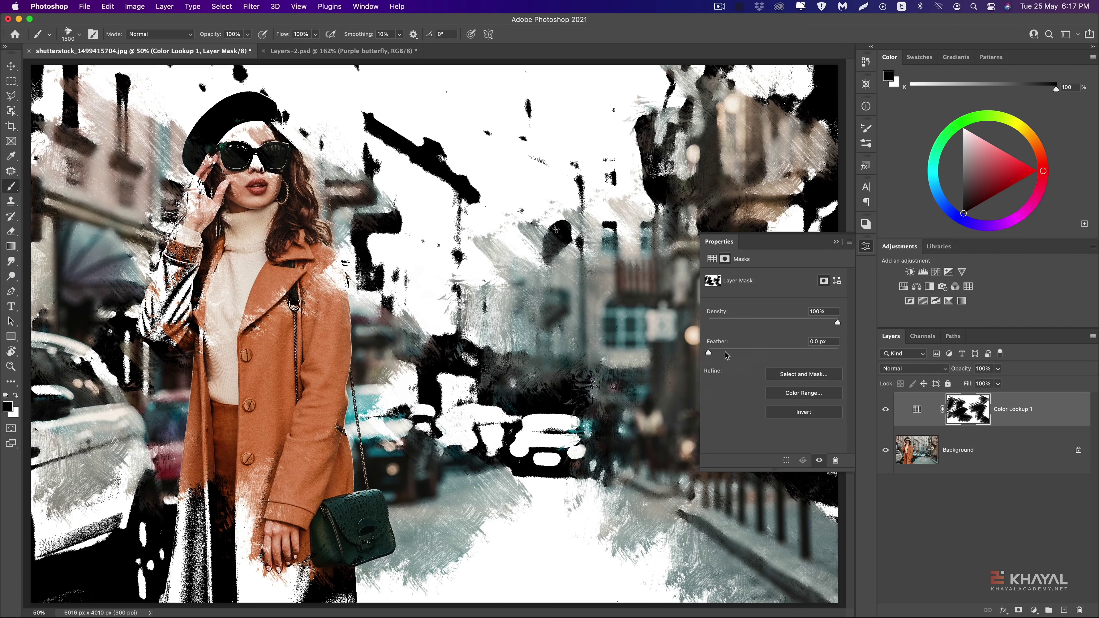
click(837, 242)
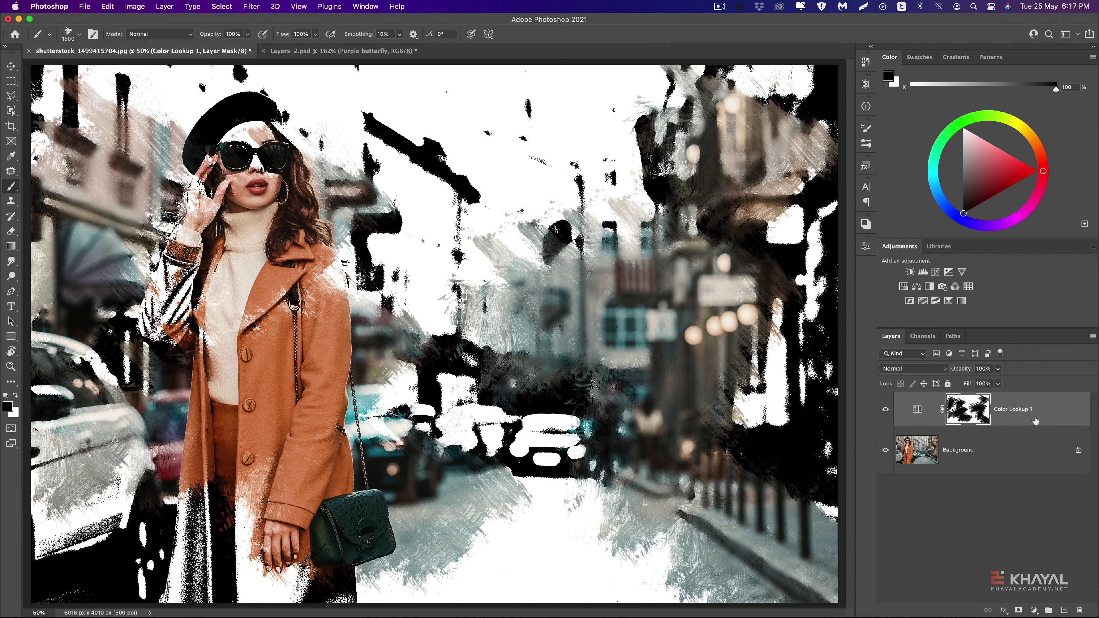
Delete the Color Lookup mask and then the Color Lookup 1 layer, confirming both
click(1079, 610)
click(557, 219)
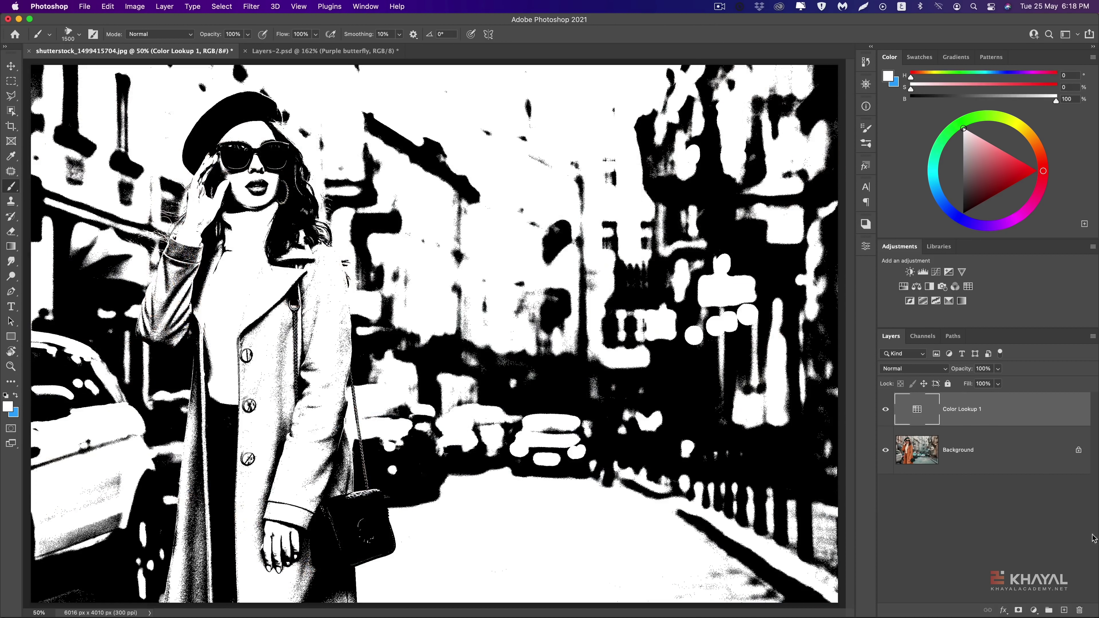
click(1079, 610)
click(554, 219)
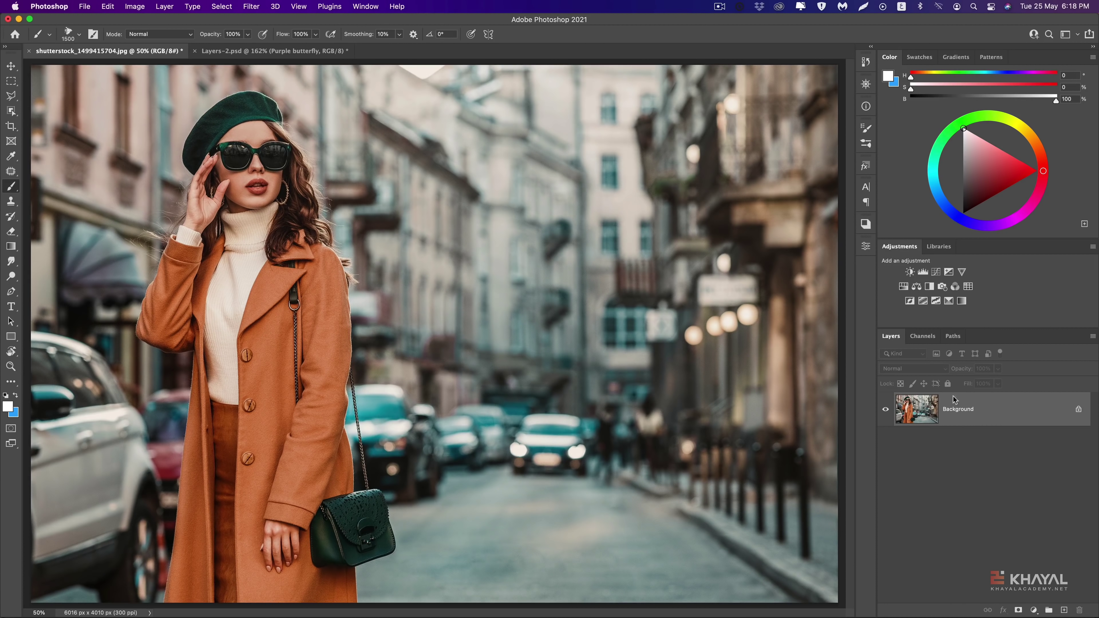
Add another Color Lookup layer without choosing a LUT, then delete it
click(968, 287)
click(796, 277)
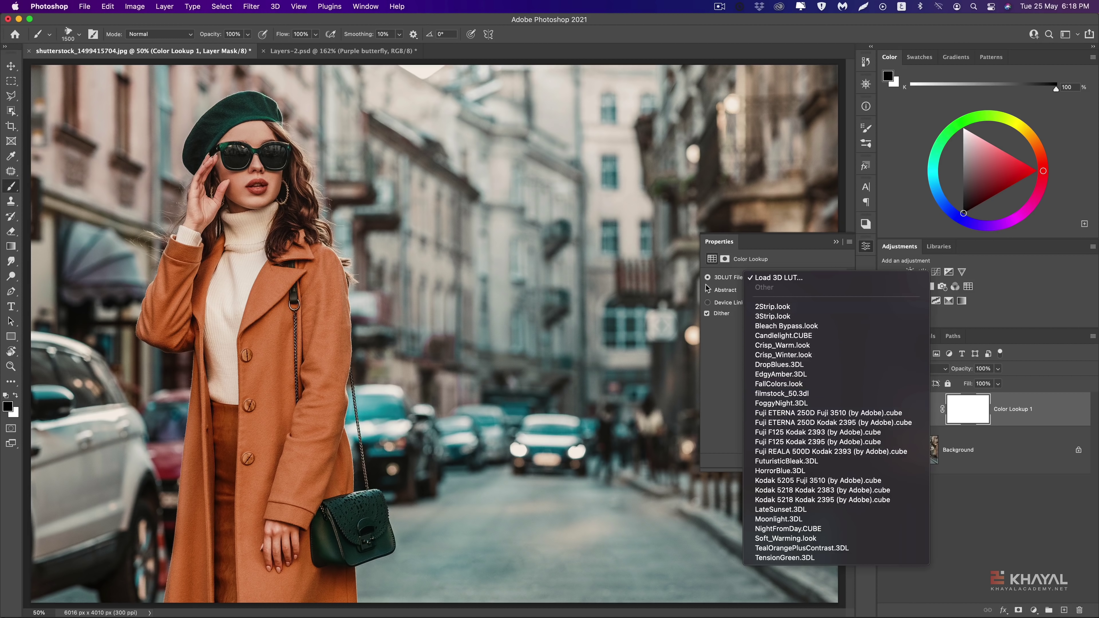
click(747, 561)
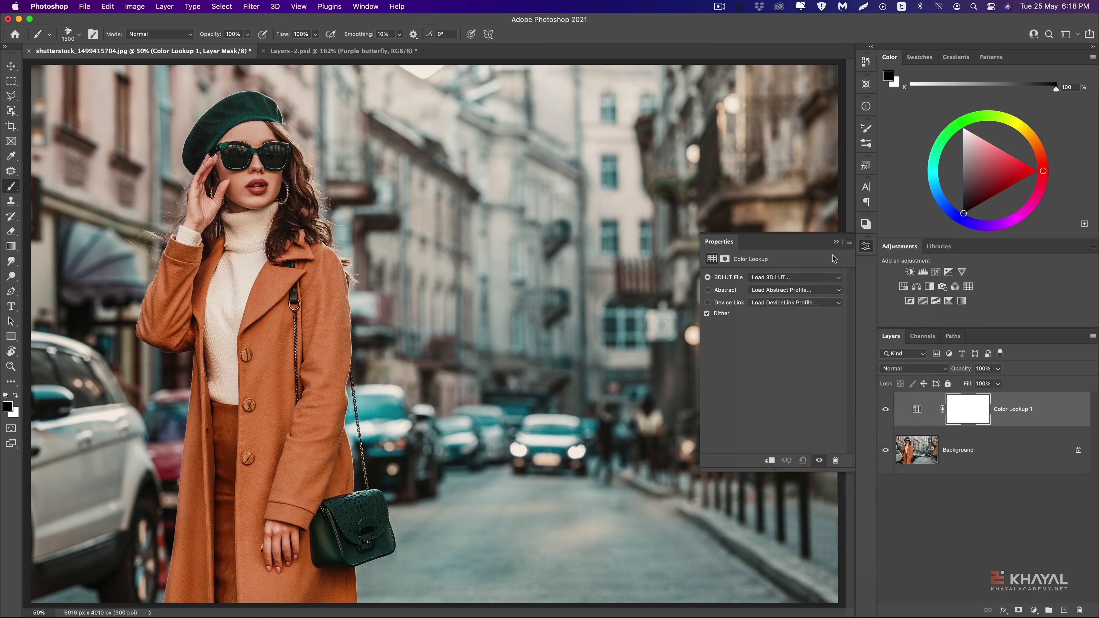
click(836, 241)
key(Delete)
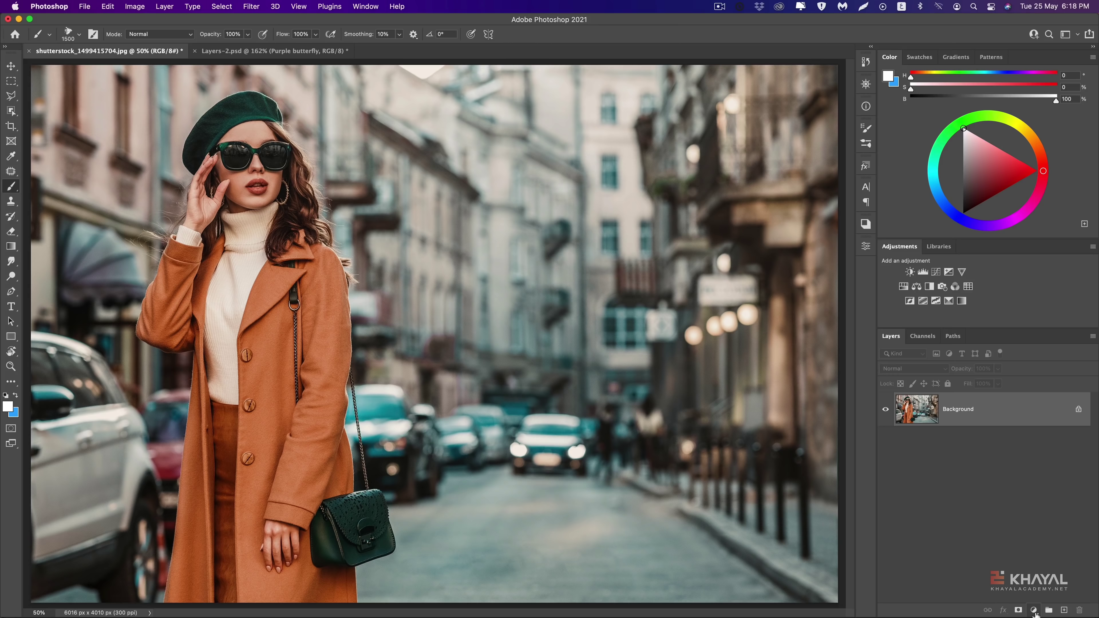
Add a Brightness/Contrast adjustment layer with Brightness raised to 30
click(1034, 611)
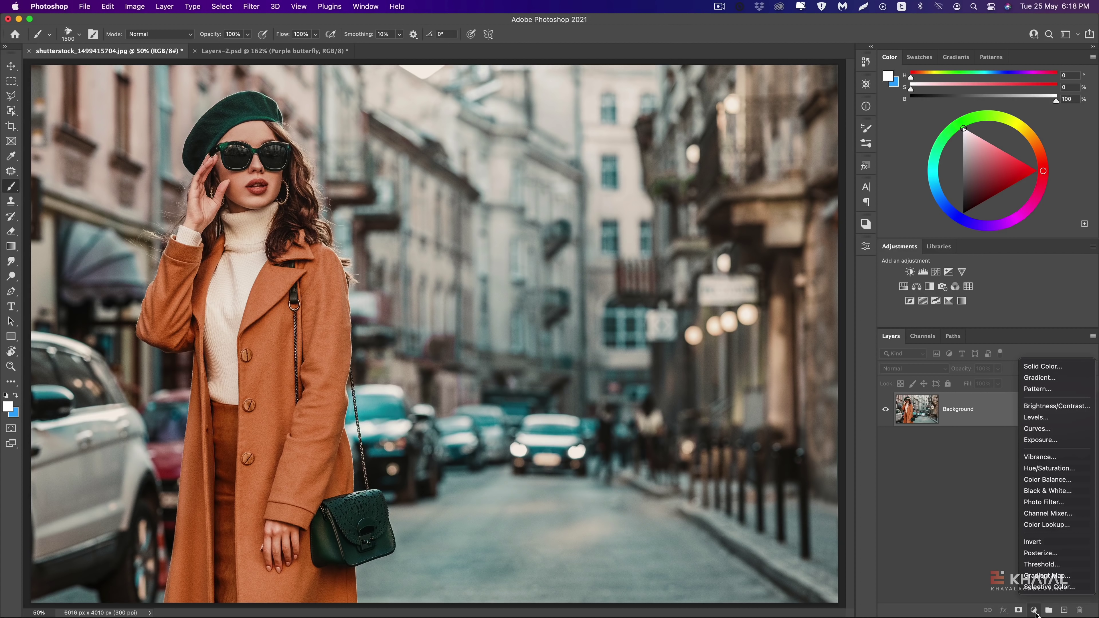
click(1053, 407)
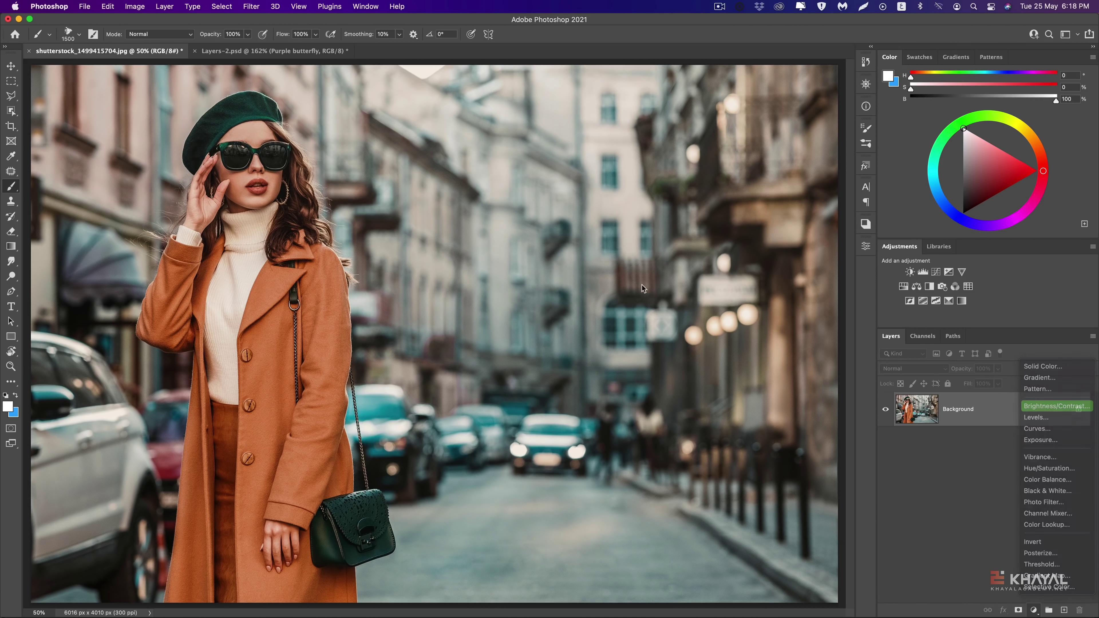
drag(776, 307, 792, 307)
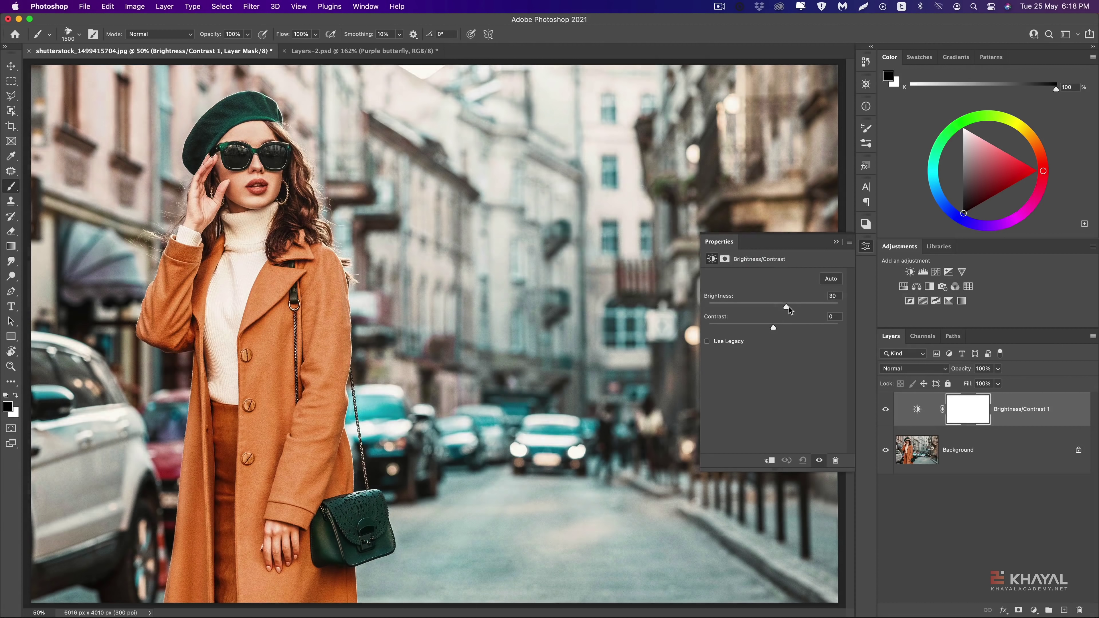
click(836, 242)
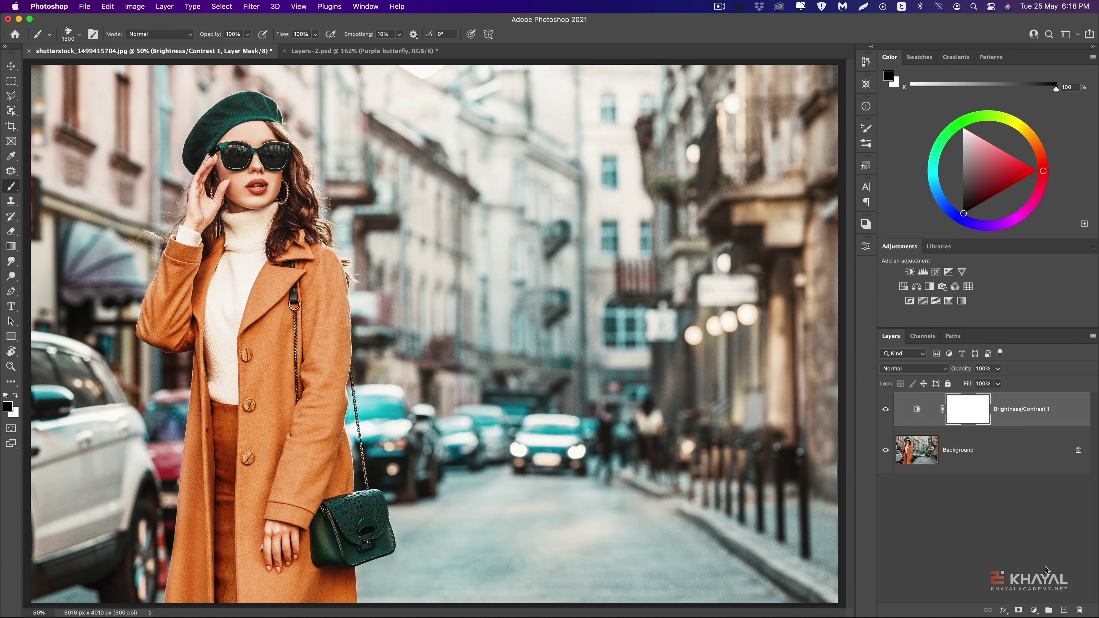
click(1035, 610)
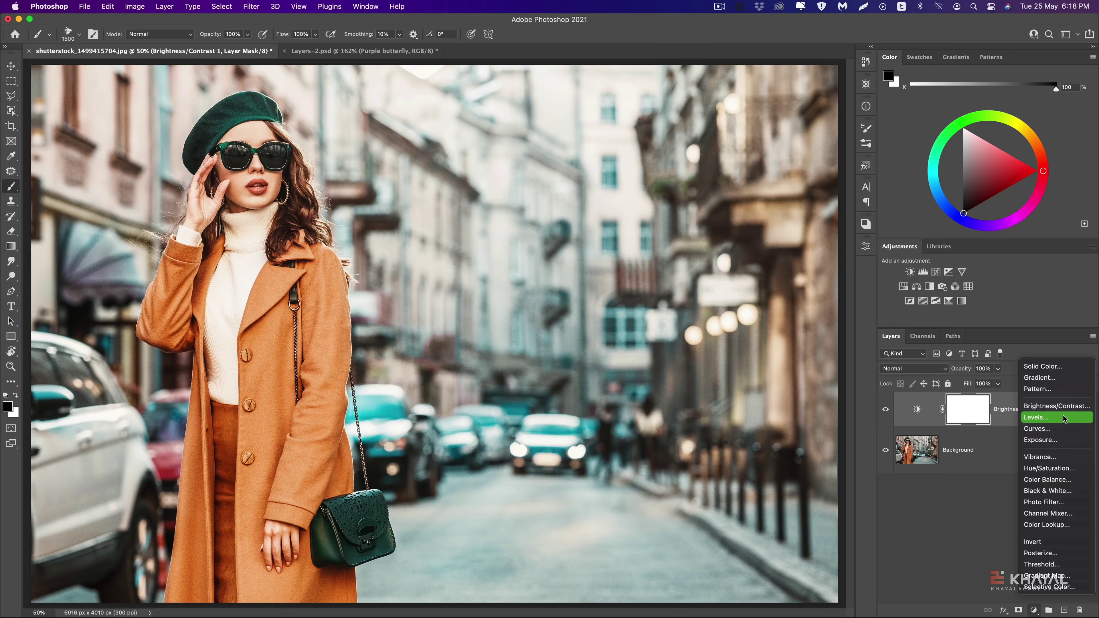
Add a Curves layer that lowers the RGB midtones and raises the Red and Green curves for warmth
click(1055, 429)
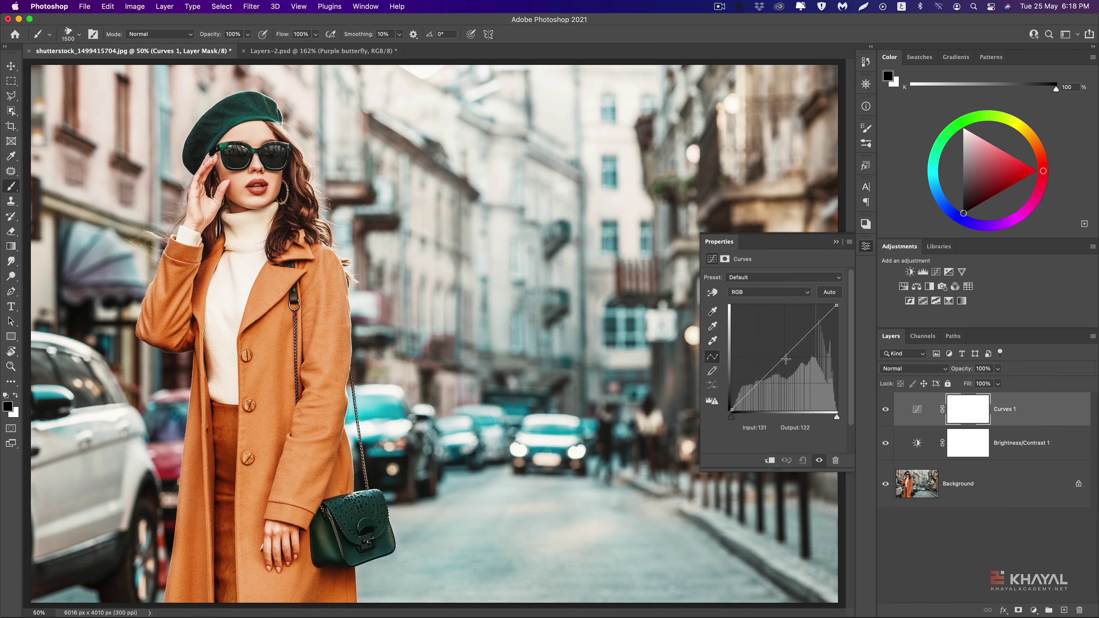
drag(783, 360, 789, 367)
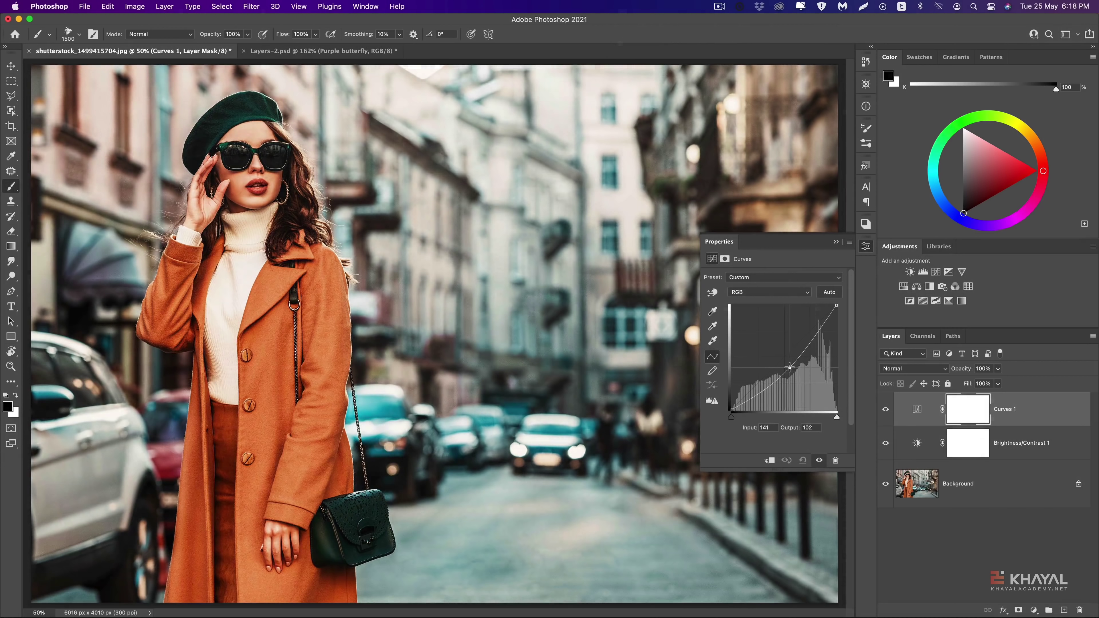
click(769, 294)
click(764, 303)
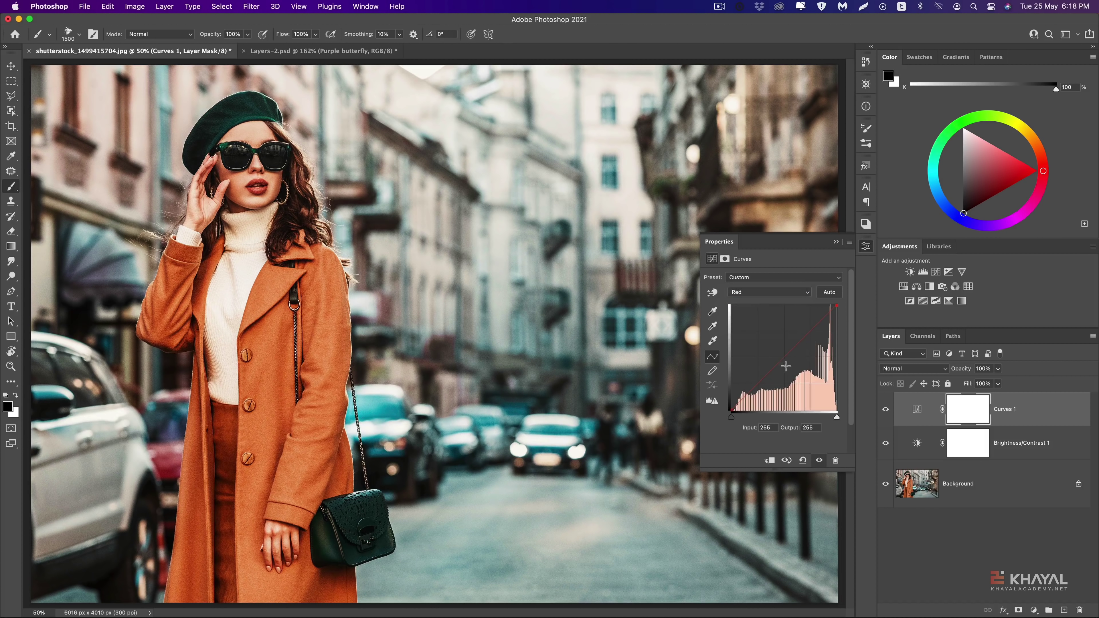
drag(777, 360, 769, 358)
click(773, 292)
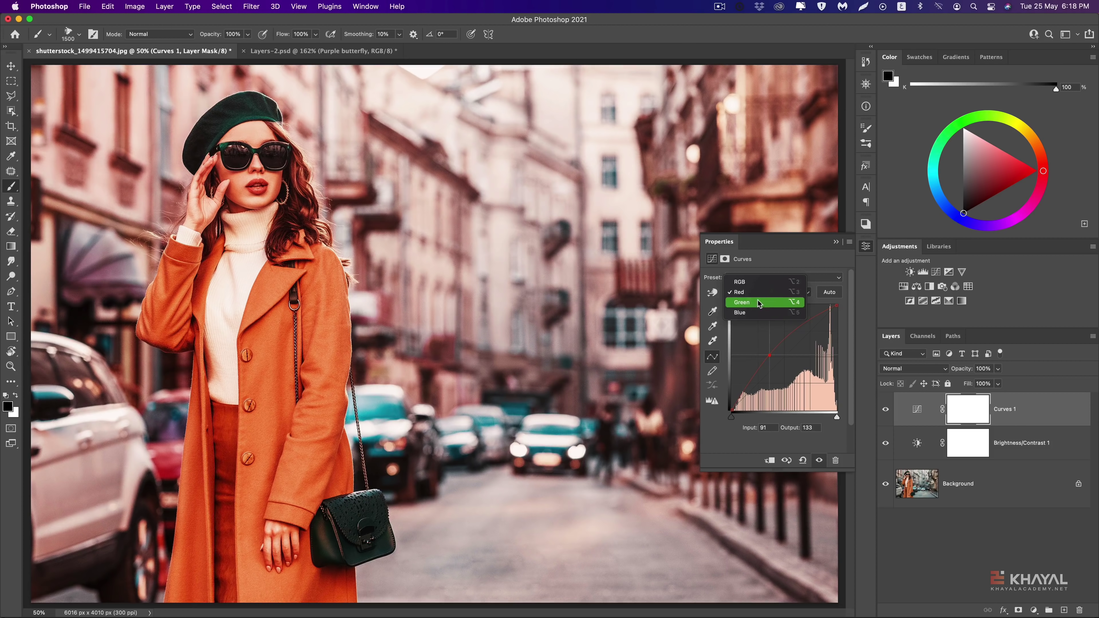
click(757, 303)
drag(803, 338, 793, 337)
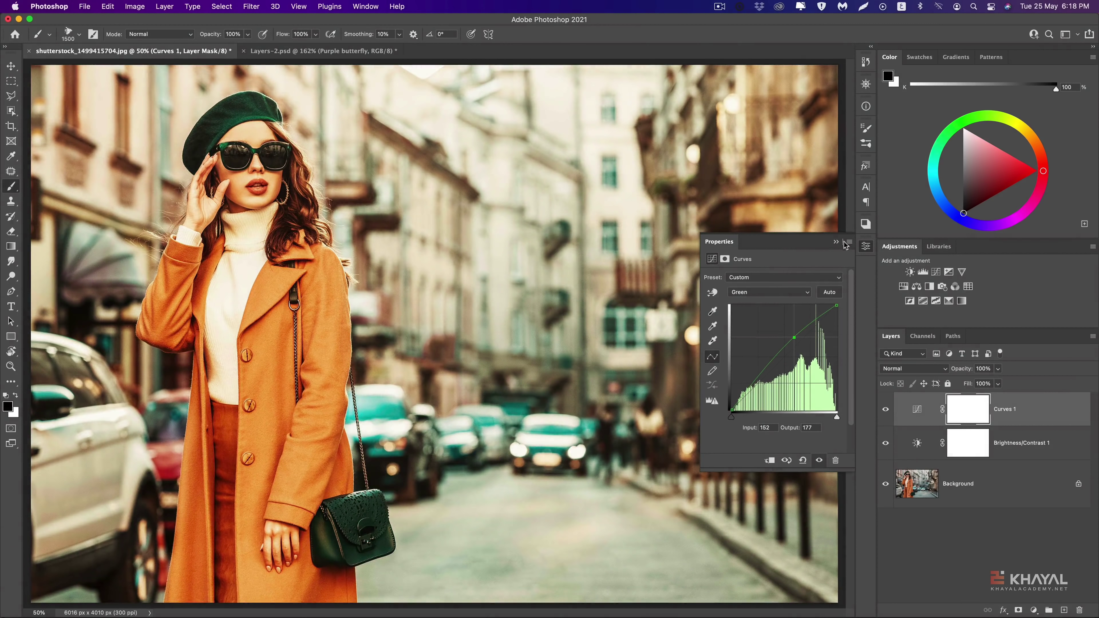
click(836, 242)
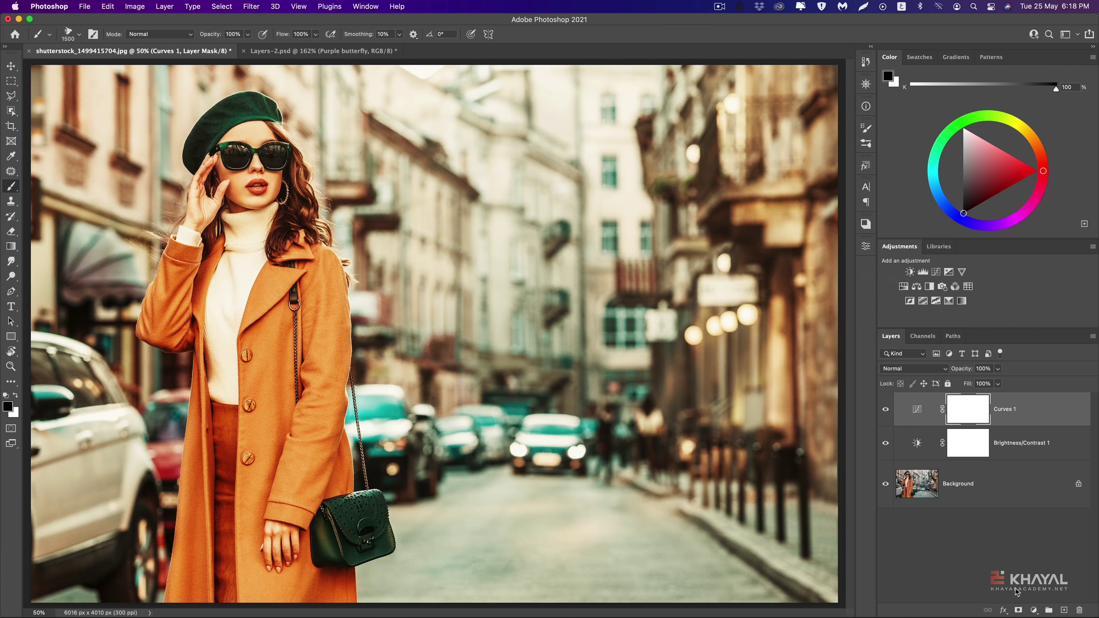
click(1034, 610)
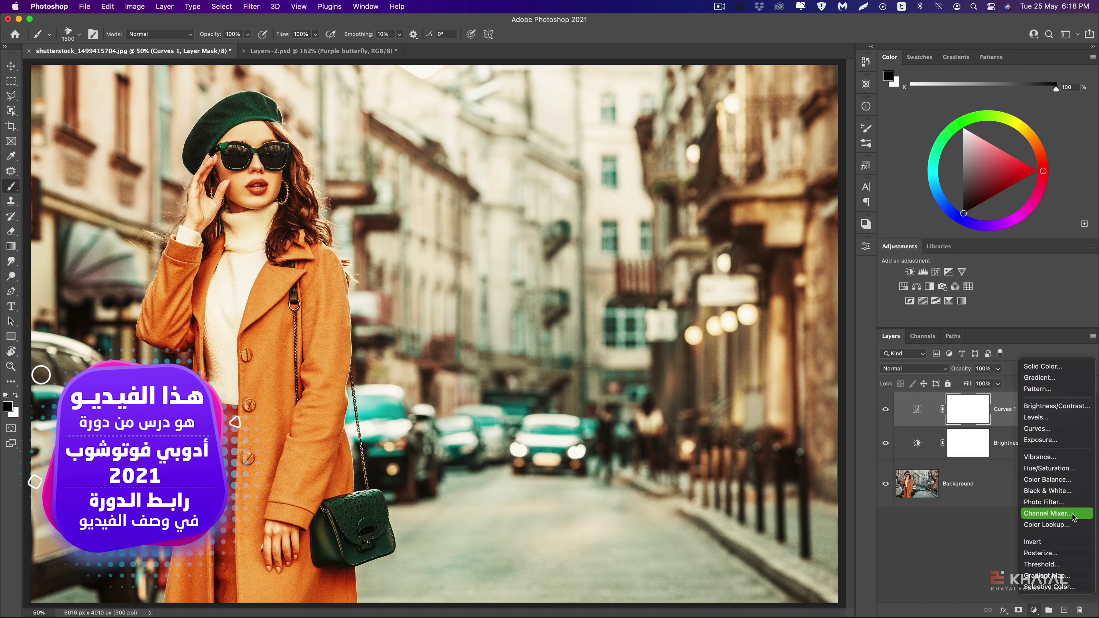
Add a Photo Filter adjustment layer with a blue filter colour
click(1064, 504)
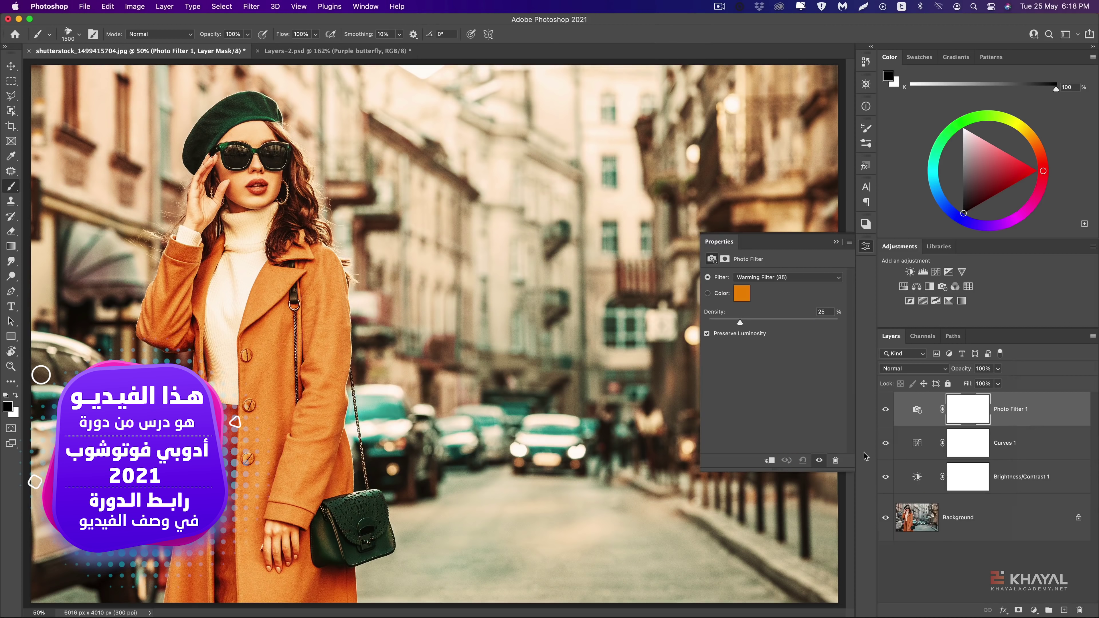
click(741, 296)
click(484, 313)
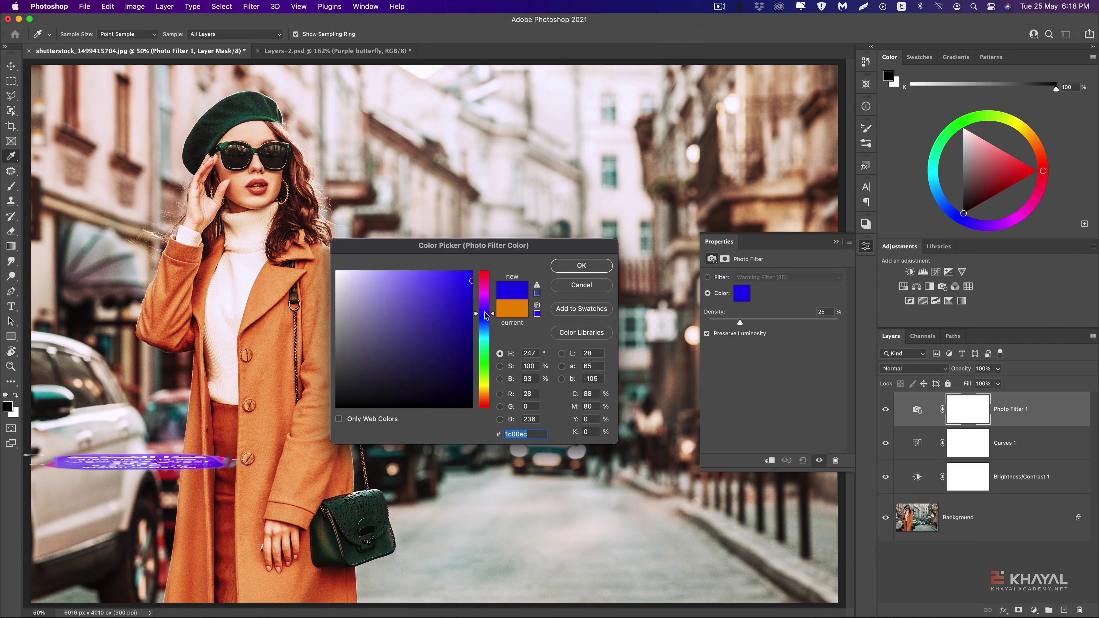
click(596, 269)
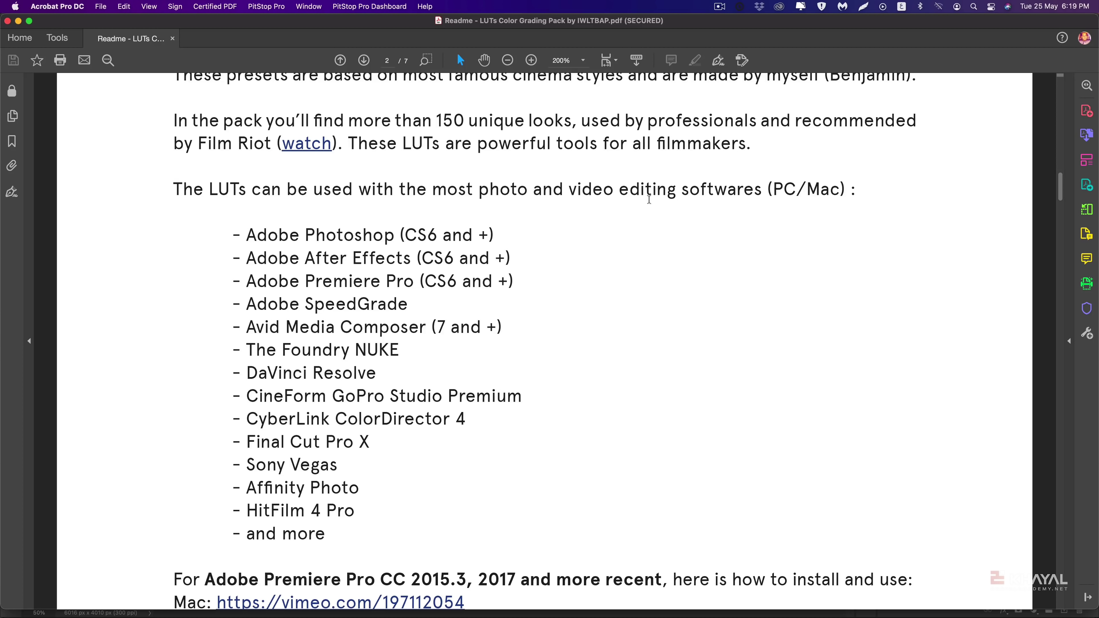
Highlight Photoshop, After Effects, Sony Vegas and Affinity Photo in the readme's compatible software list
drag(603, 189, 553, 207)
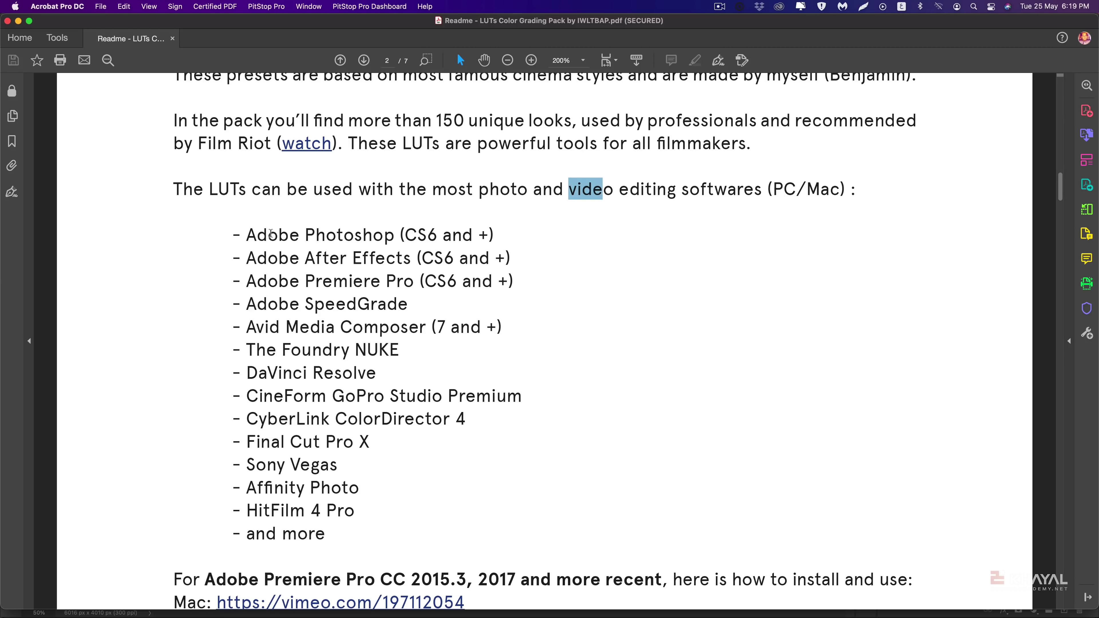
drag(305, 235, 392, 234)
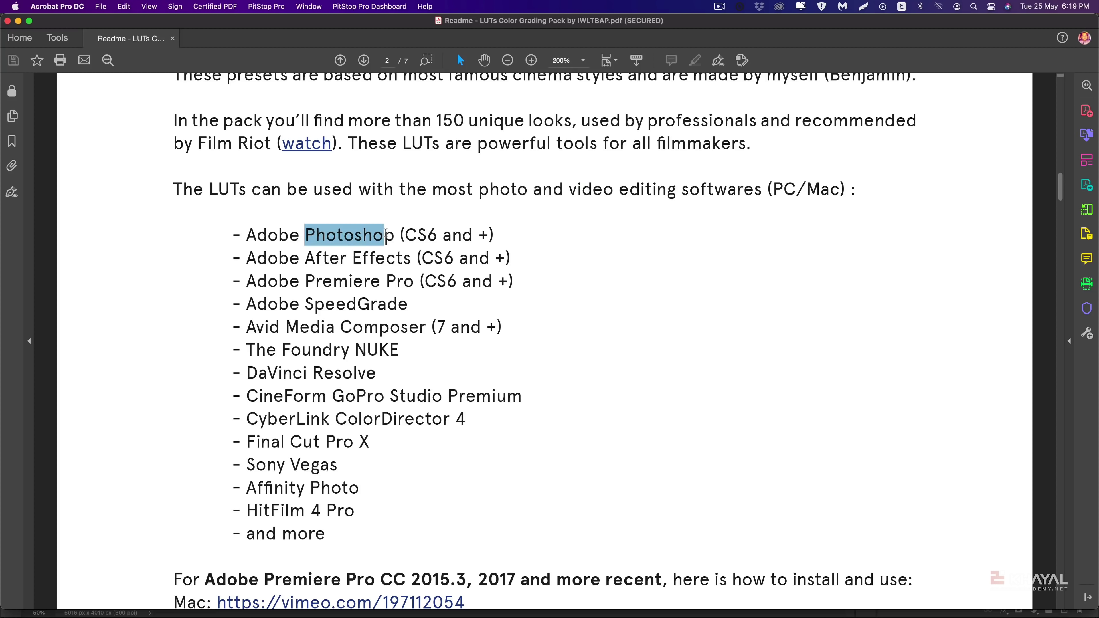
drag(306, 259, 393, 261)
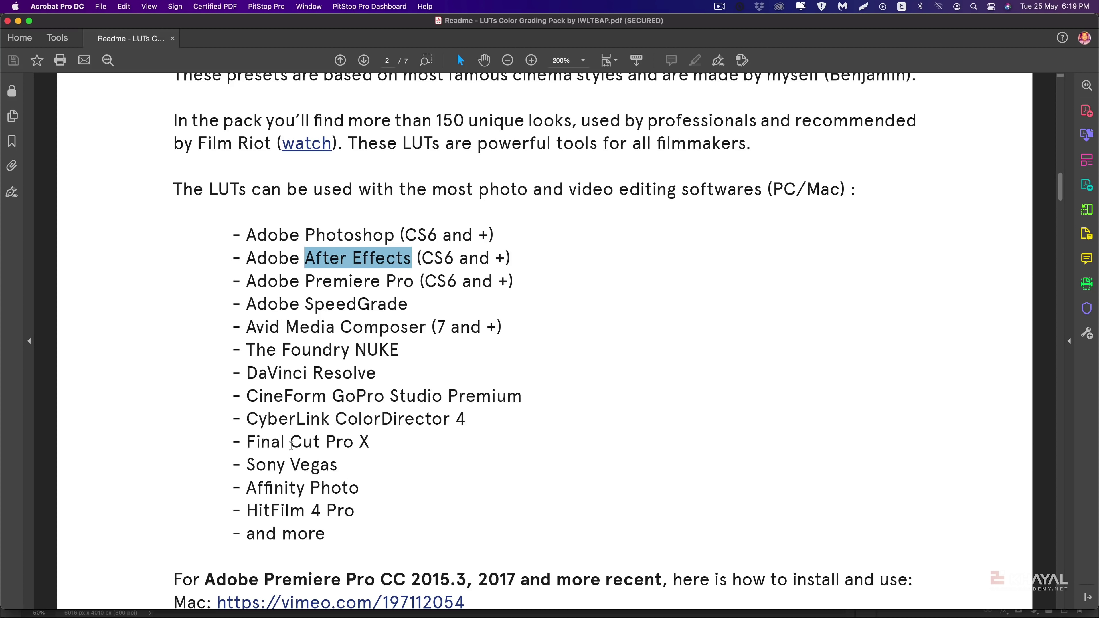
mouse_move(334, 419)
mouse_down()
mouse_move(253, 442)
mouse_move(368, 469)
mouse_move(380, 500)
mouse_up()
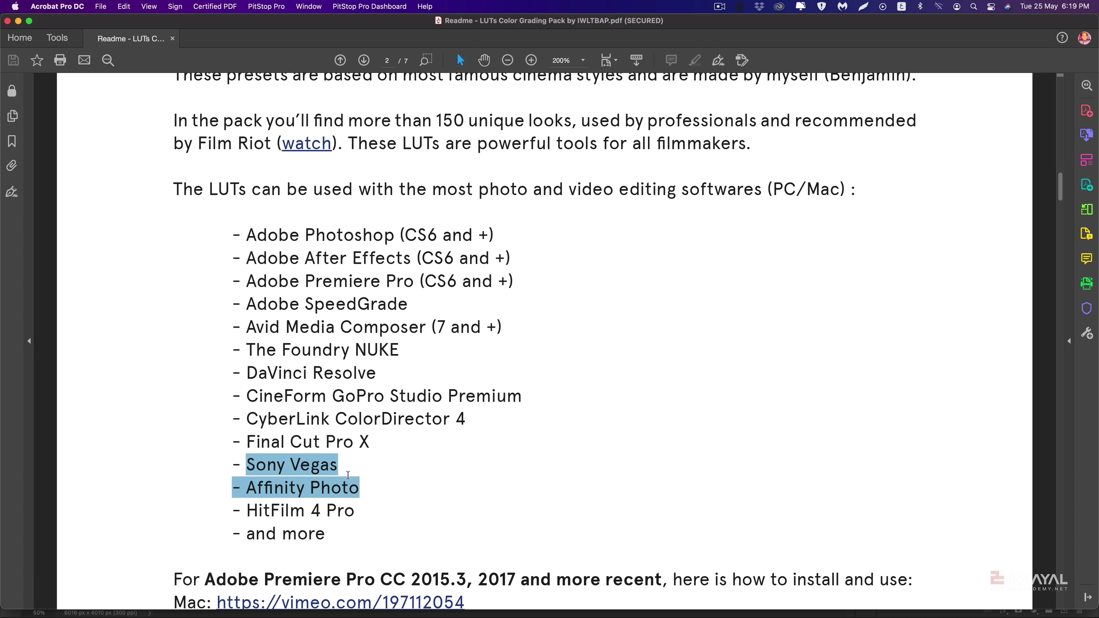
key(super+Tab)
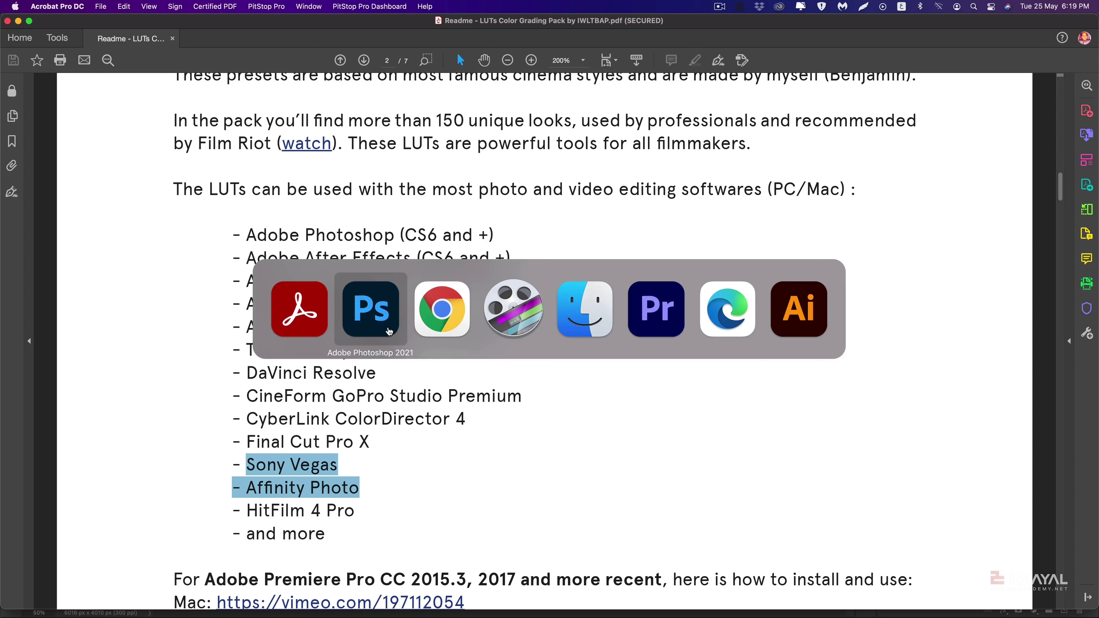
Select the Move tool and browse Image > Adjustments without running any command
key(v)
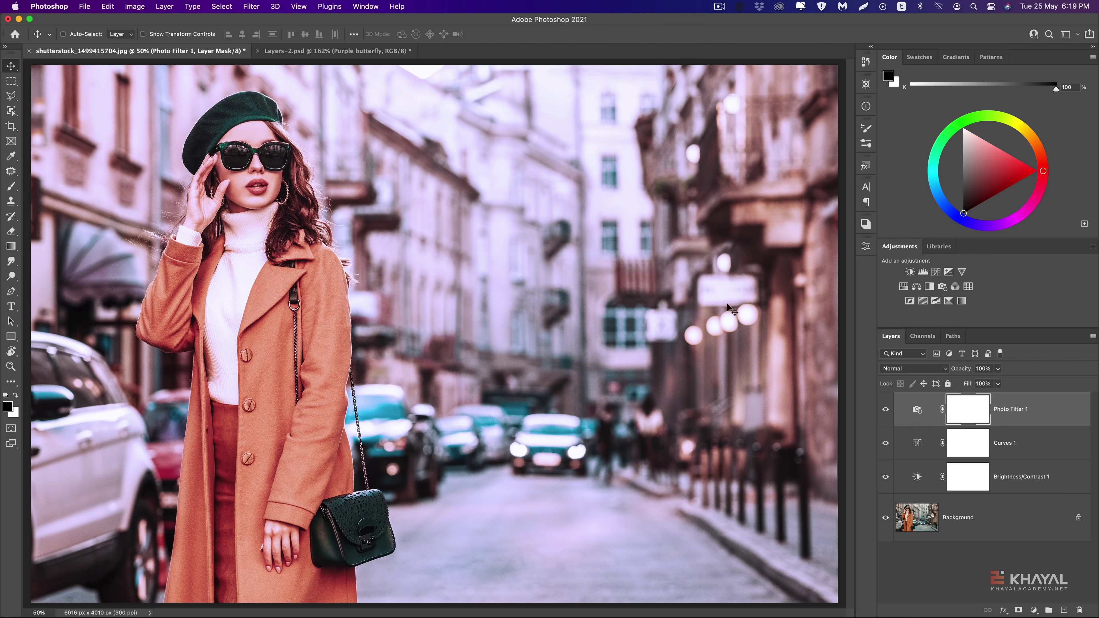
click(139, 6)
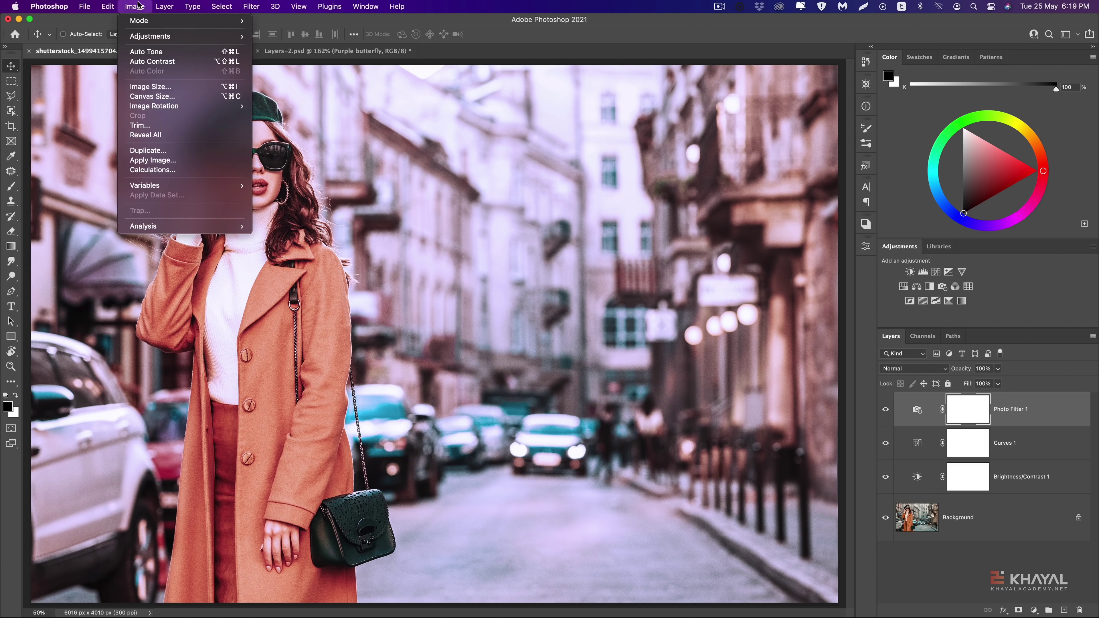
mouse_move(150, 36)
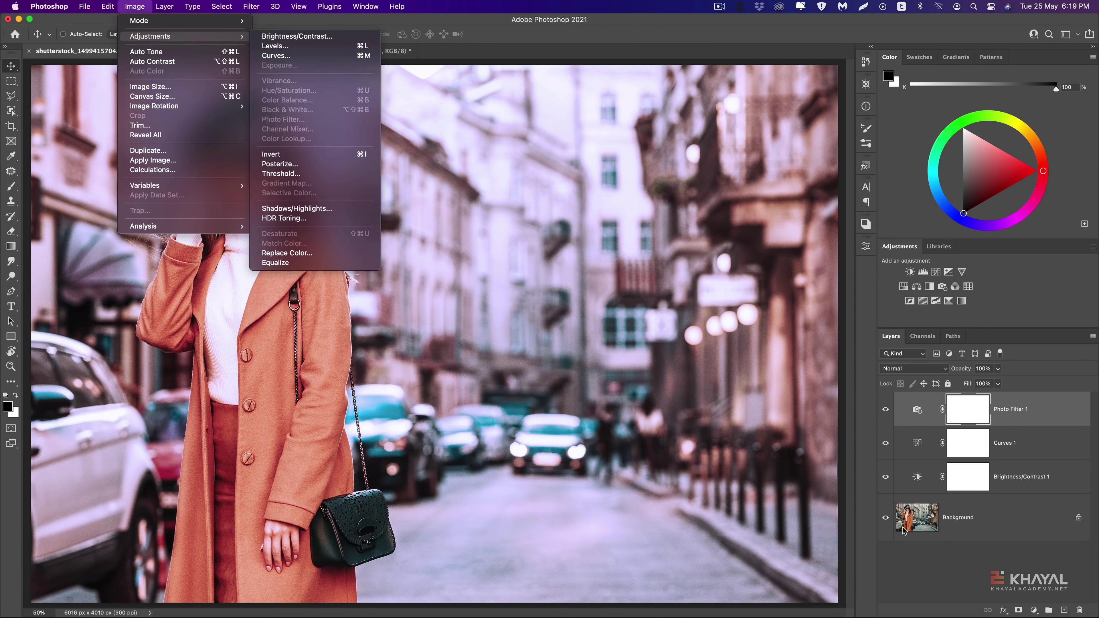
click(937, 577)
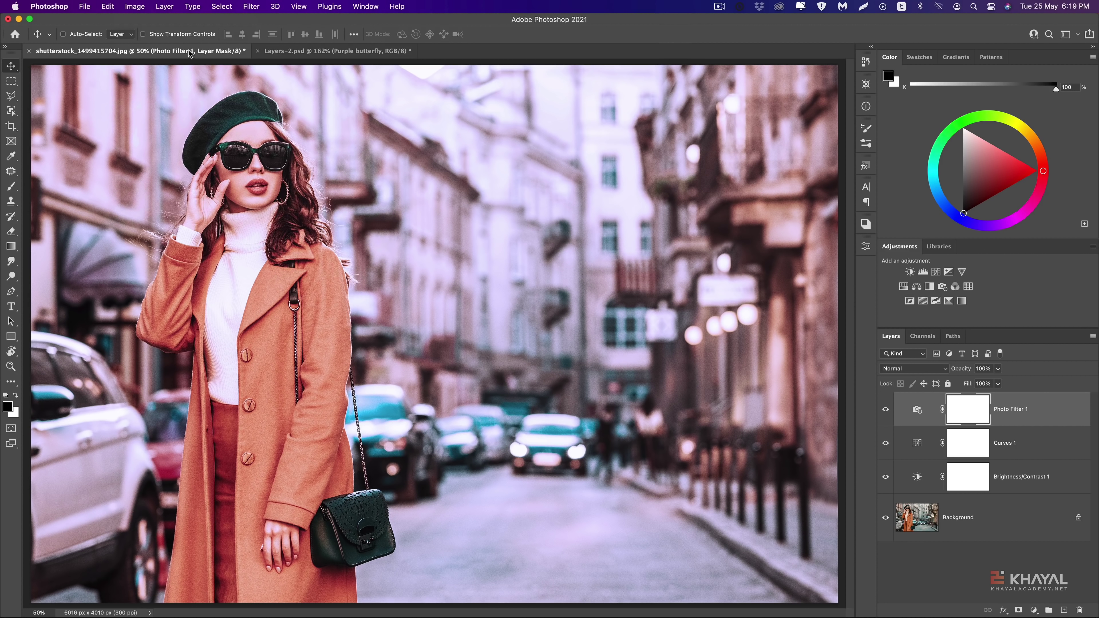
Open Export Color Lookup Tables and leave only the CUBE format checked
click(85, 6)
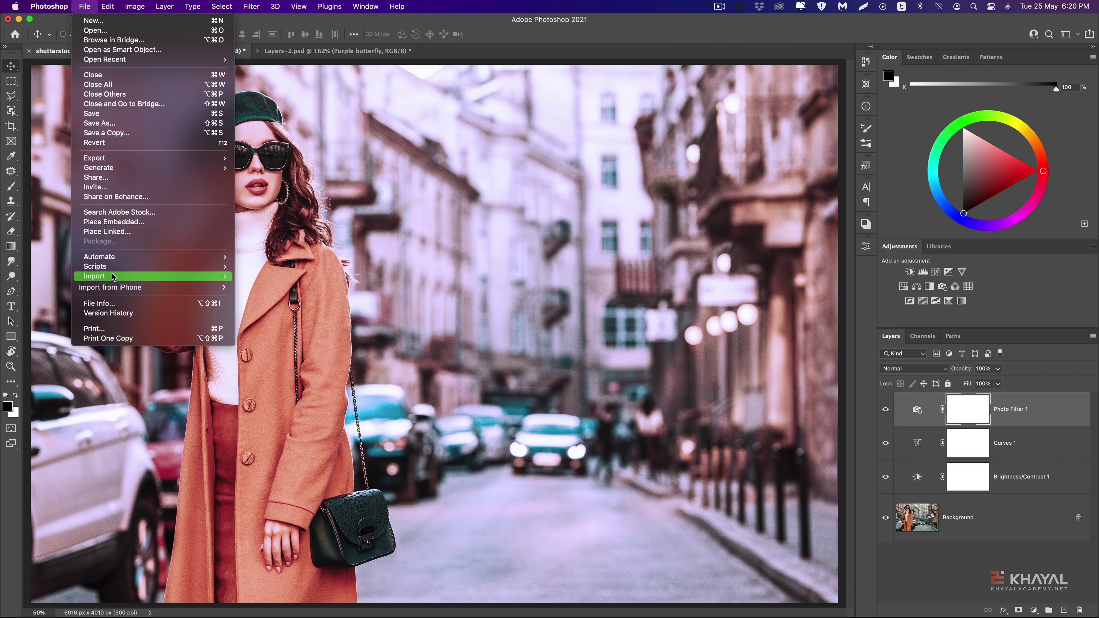
mouse_move(95, 158)
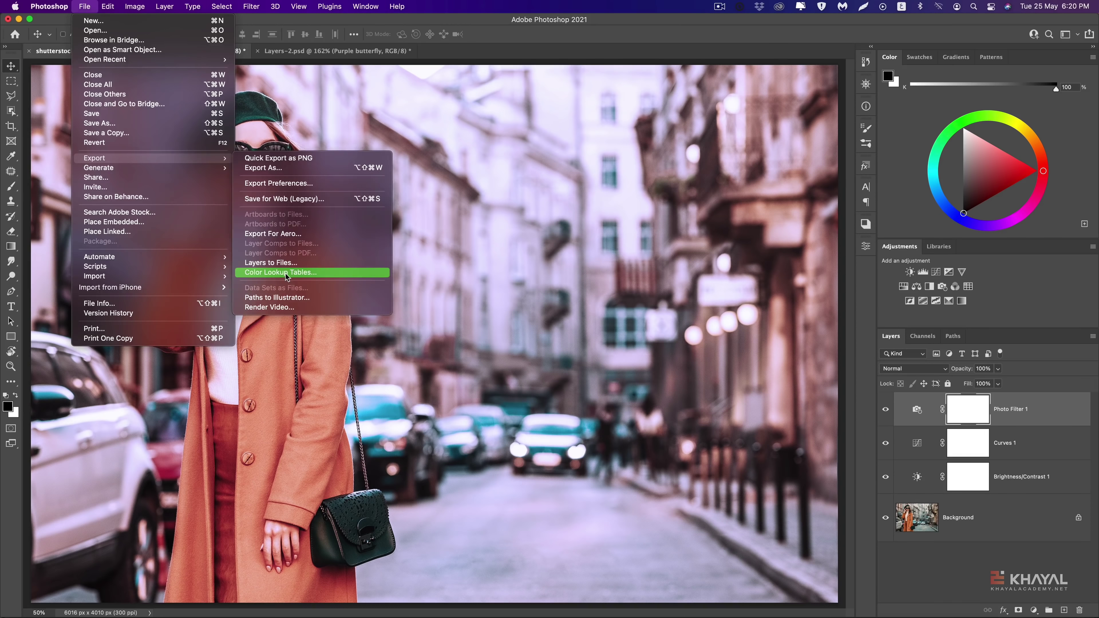
click(286, 273)
drag(516, 213, 409, 210)
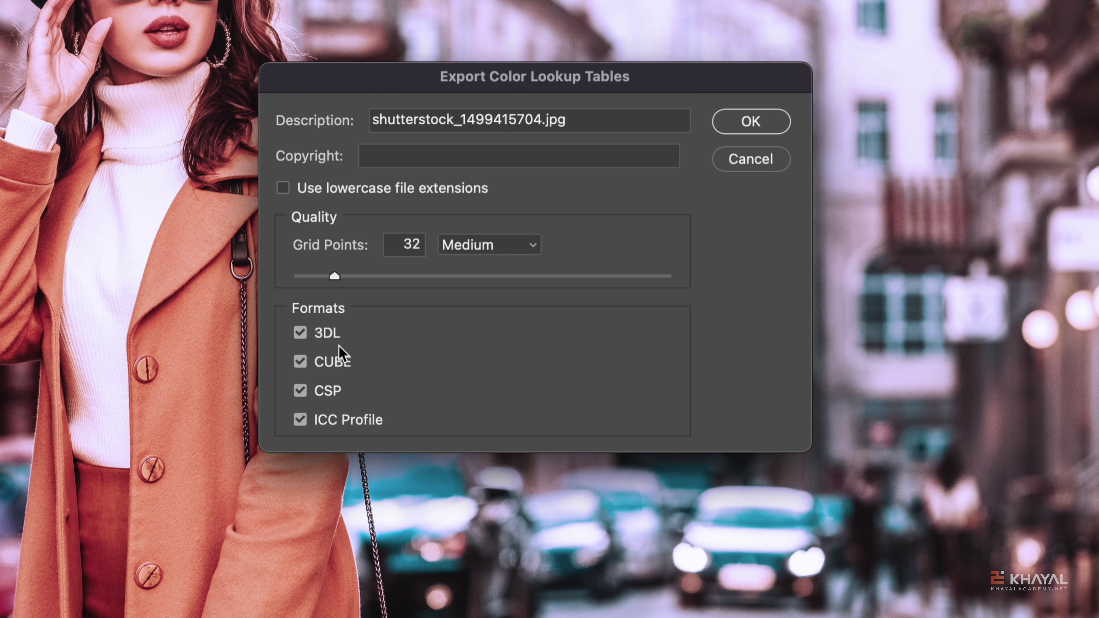
click(301, 333)
click(300, 390)
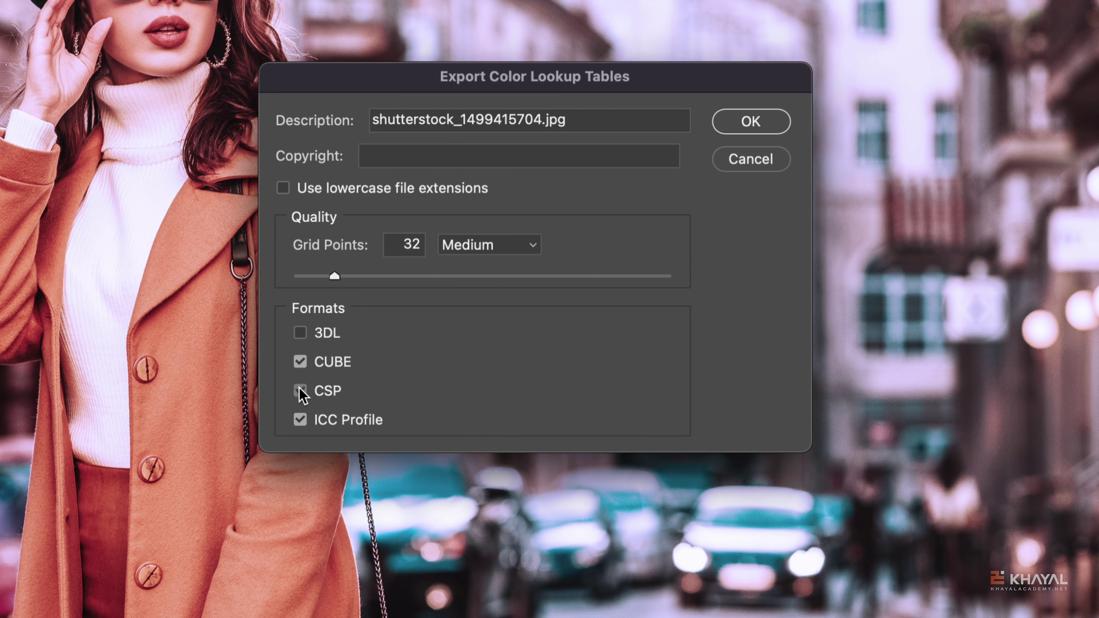
click(301, 420)
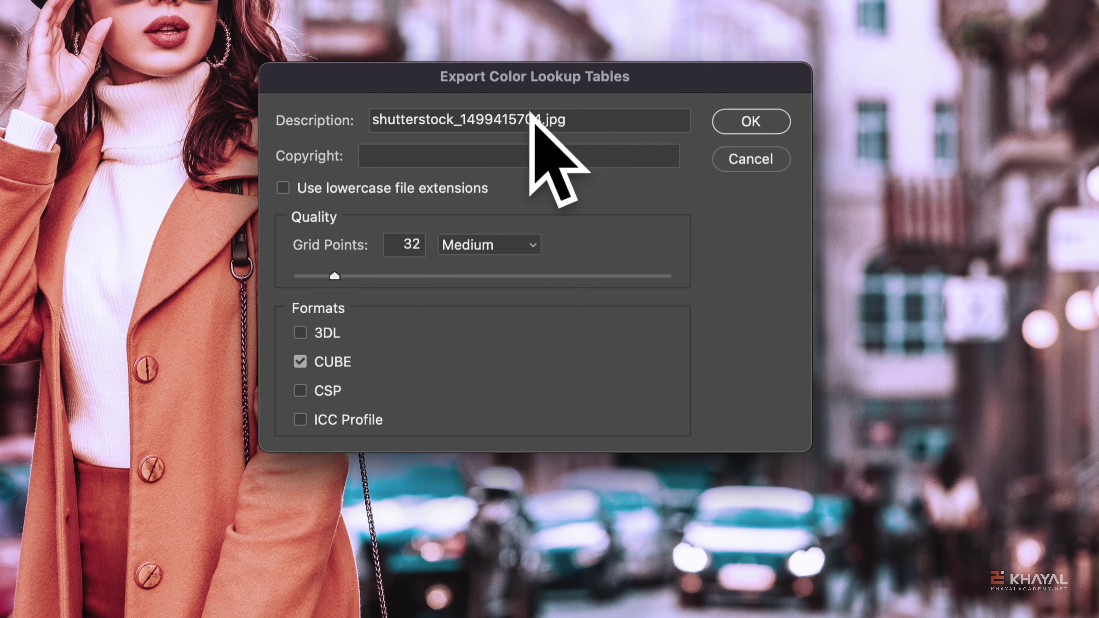
Set the export quality to High with 64 grid points and confirm
click(412, 244)
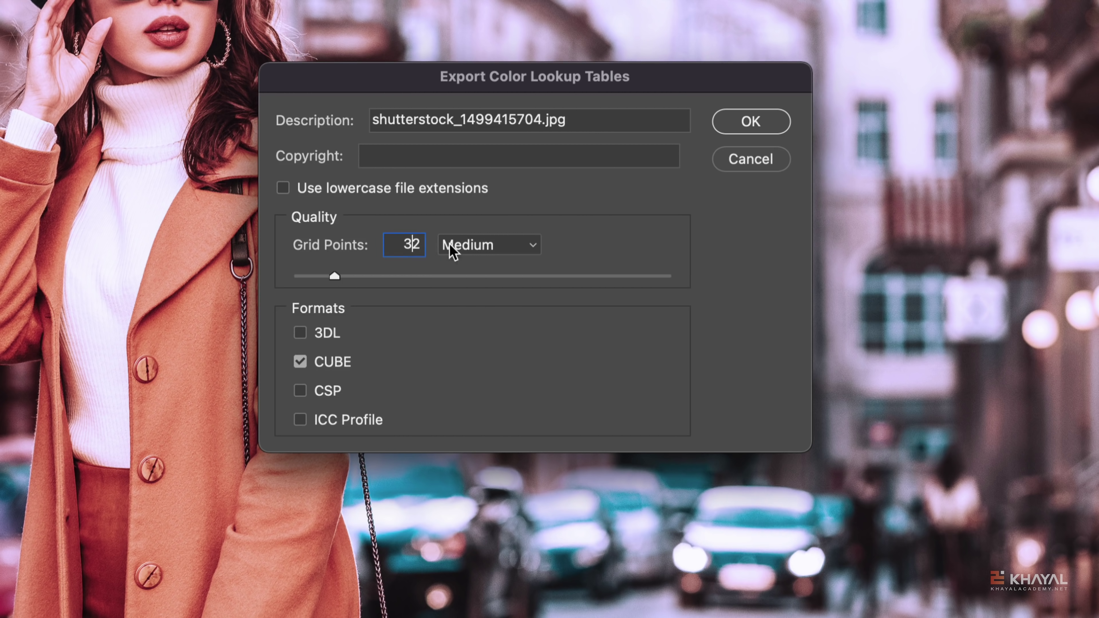
click(449, 249)
click(458, 316)
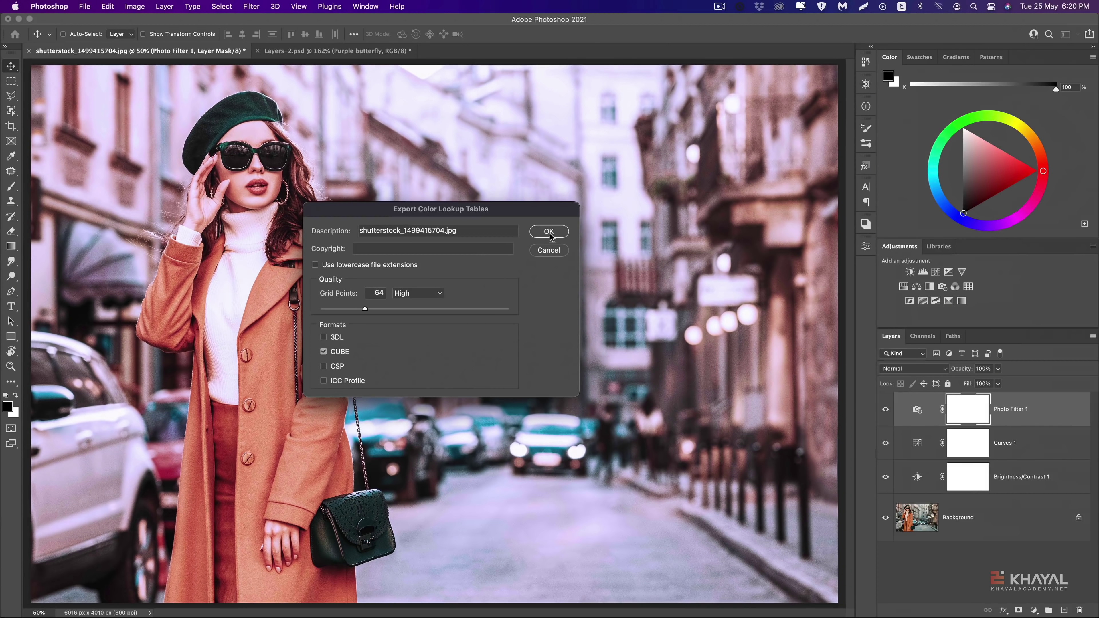
click(549, 230)
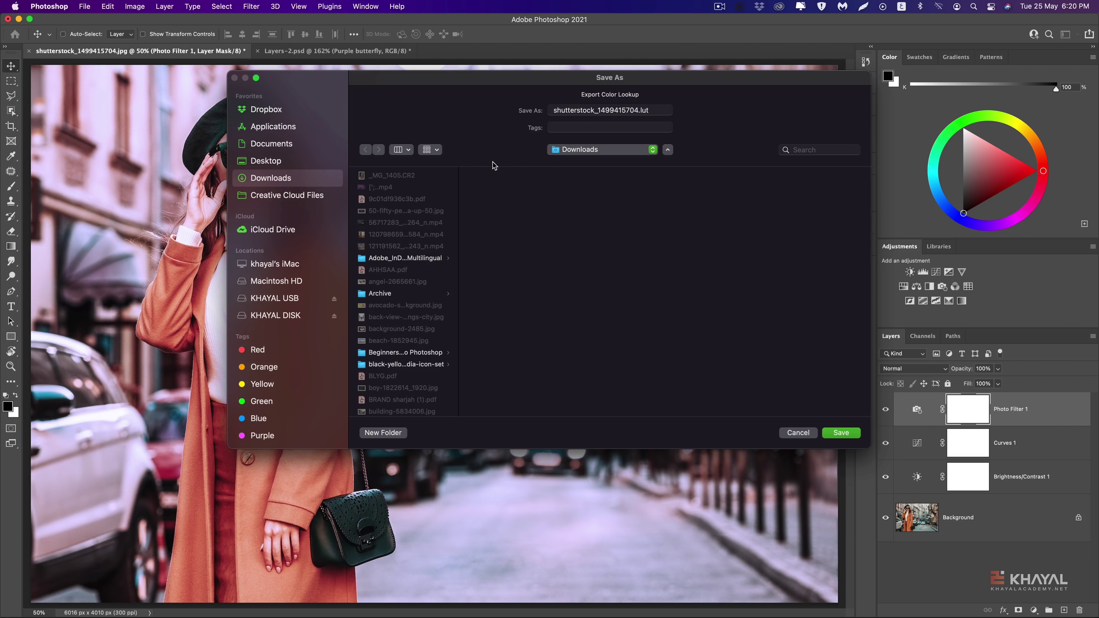
Save the lookup table to the Desktop with the file name kh
click(273, 163)
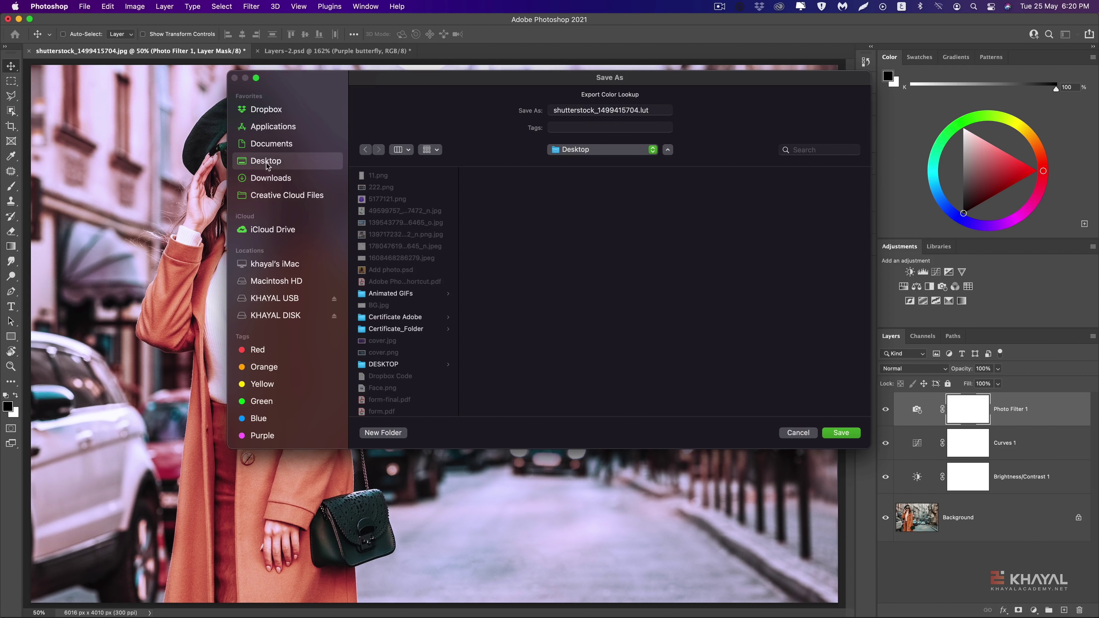
double_click(553, 111)
text(kh)
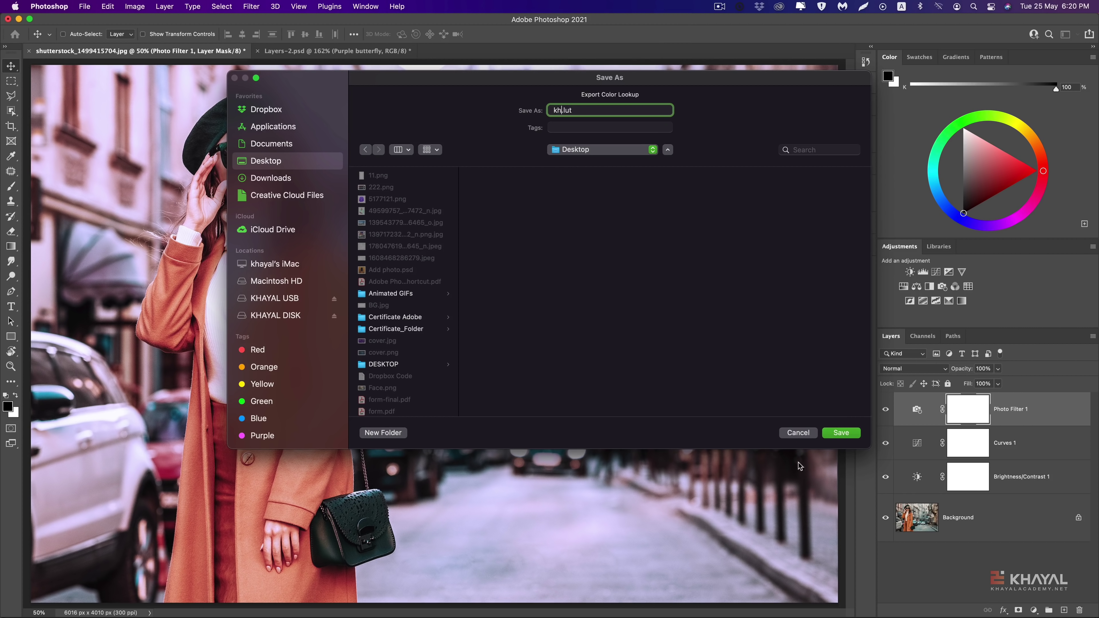
click(841, 433)
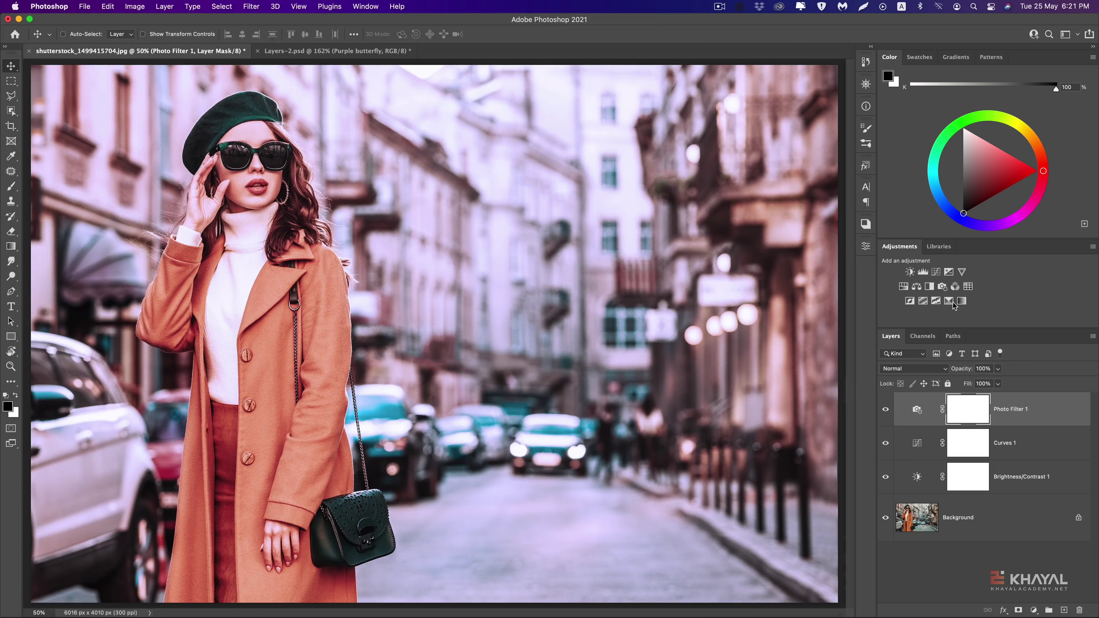
Add a Color Lookup layer and load kh.CUBE from the Desktop as its 3D LUT
click(968, 286)
click(770, 278)
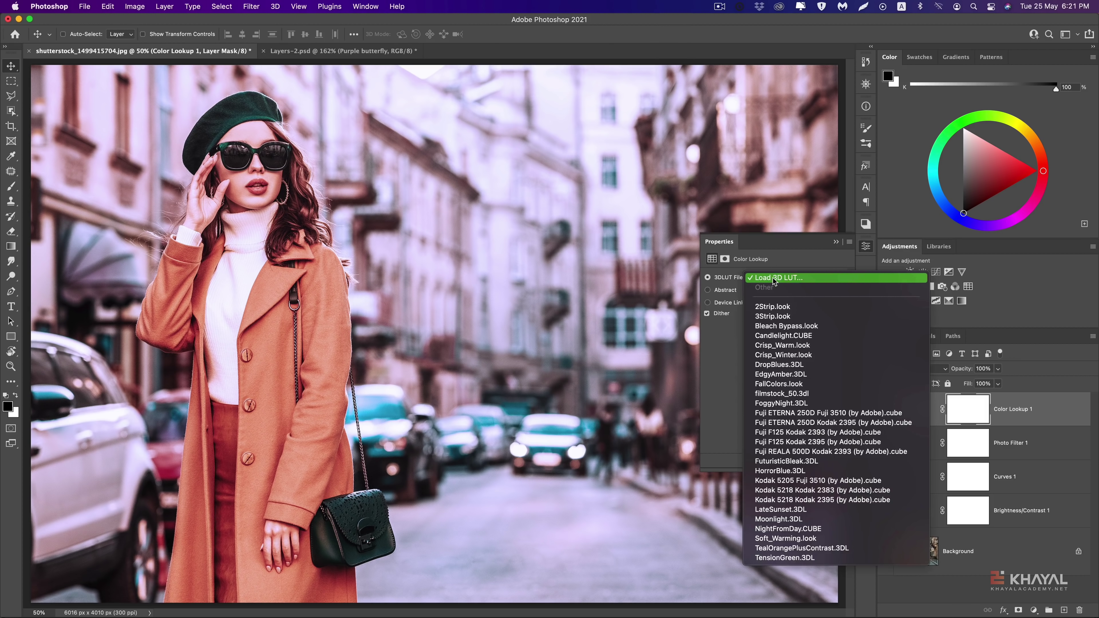
click(776, 279)
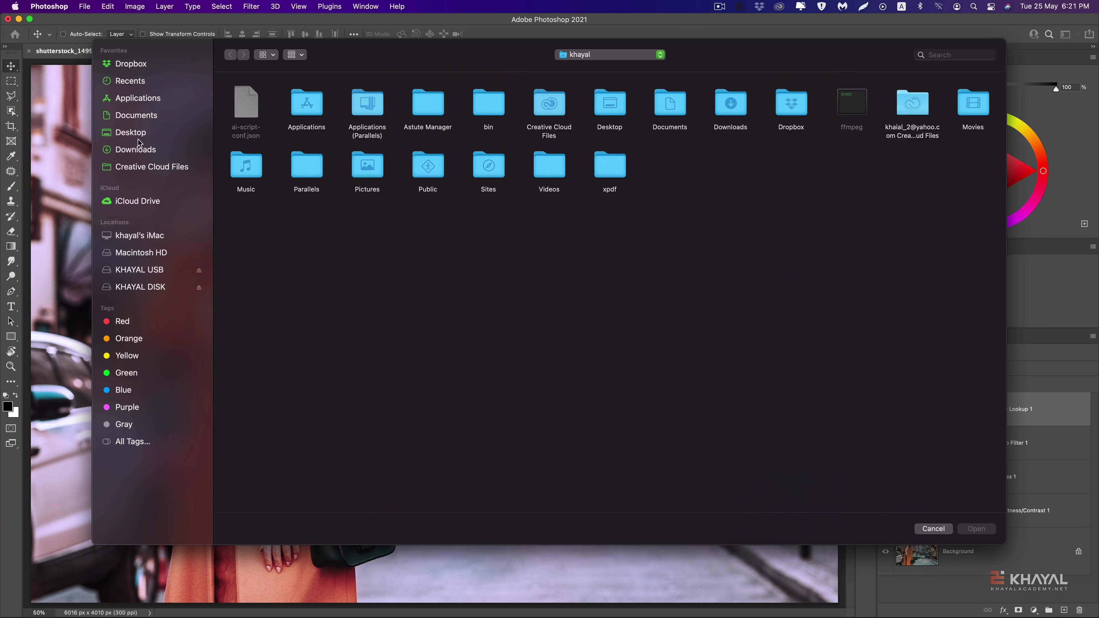
click(134, 133)
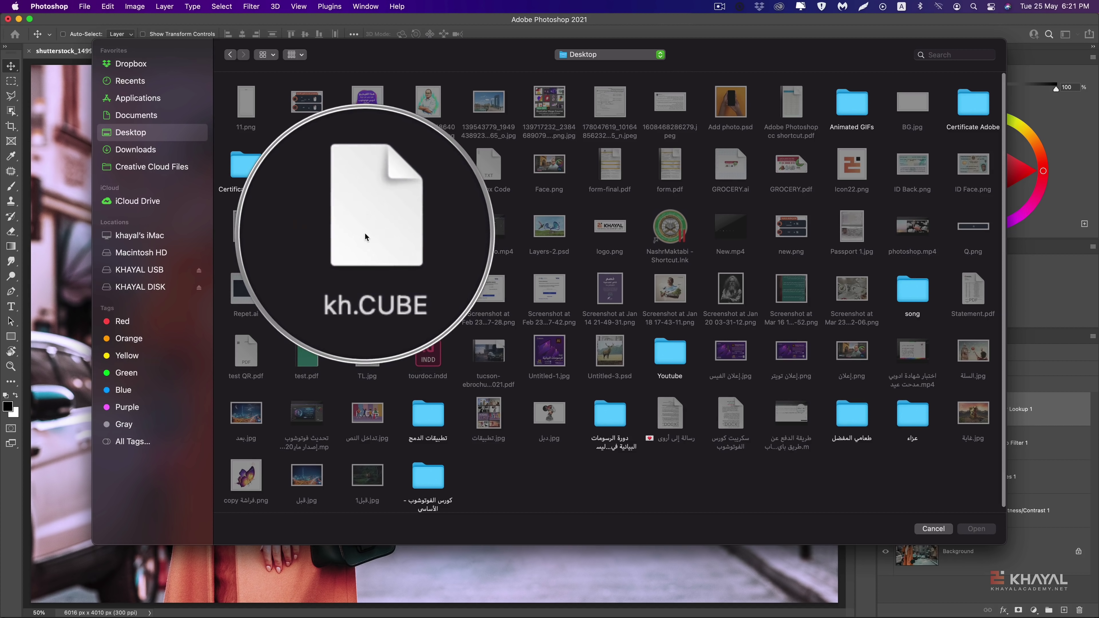
click(933, 529)
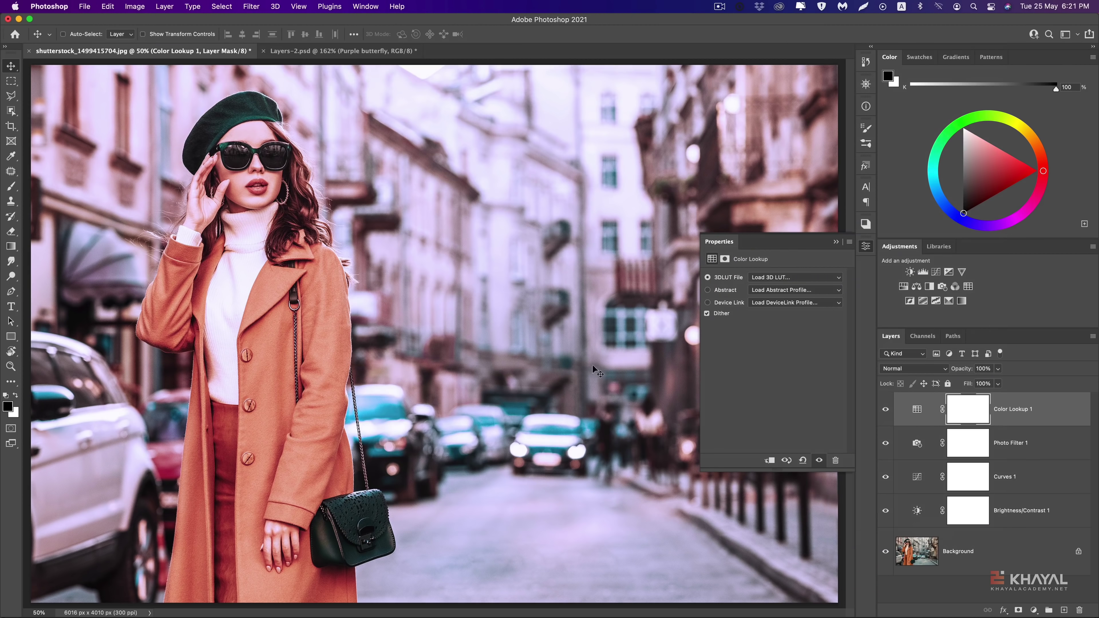
Switch back to the Layers-2.psd composite, scroll its Layers panel, and show the File menu
click(300, 51)
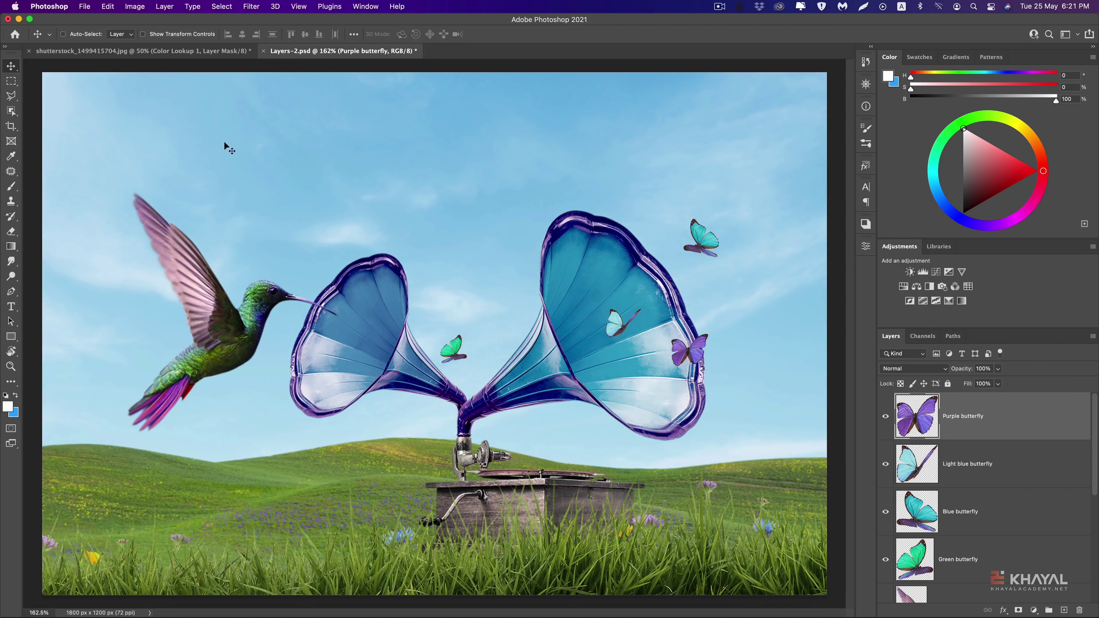
click(169, 51)
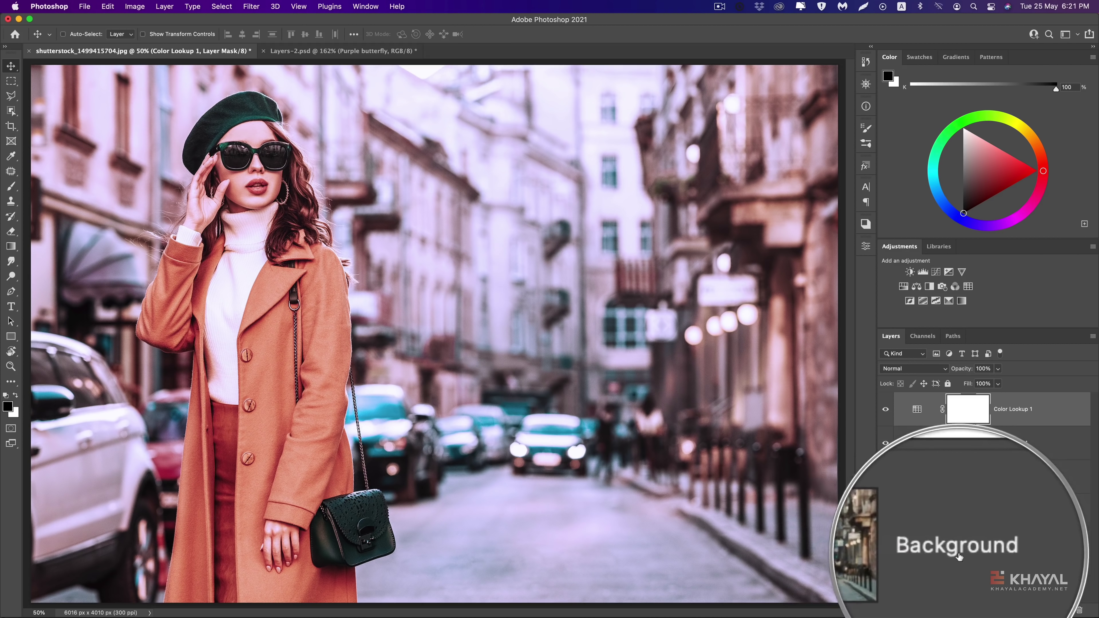
click(315, 52)
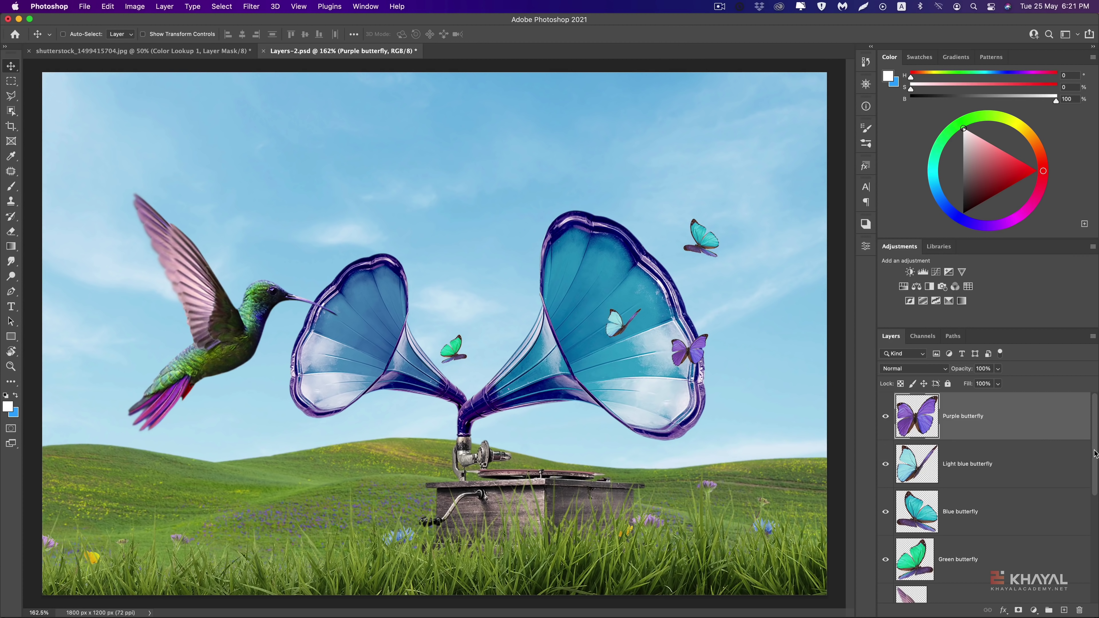
scroll(1094, 454, down, 5)
scroll(1095, 453, up, 5)
scroll(1021, 471, down, 5)
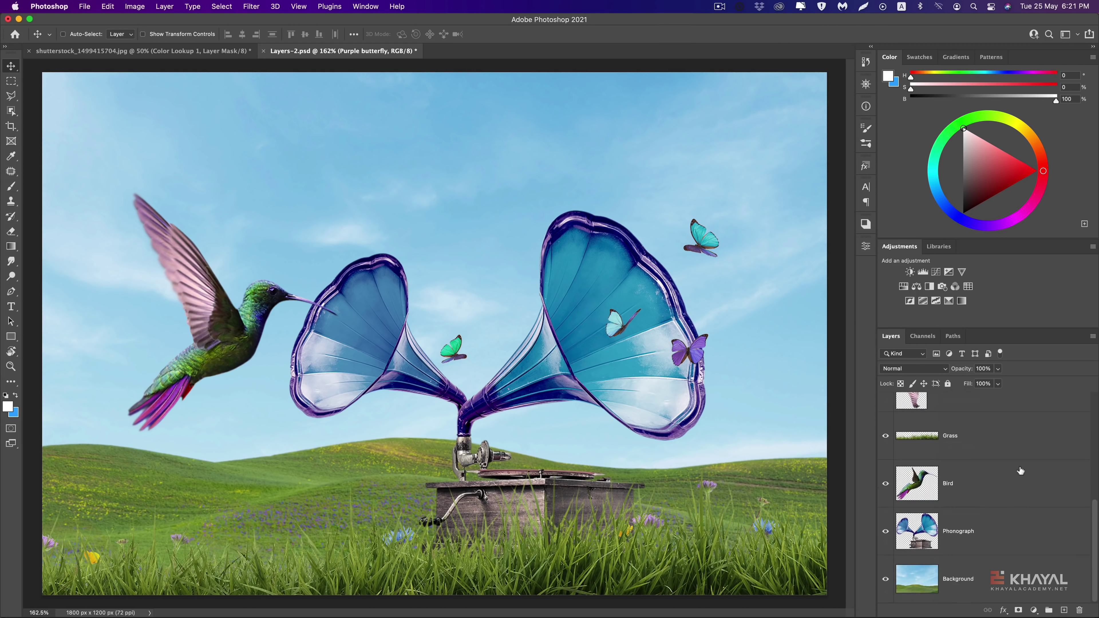
click(84, 7)
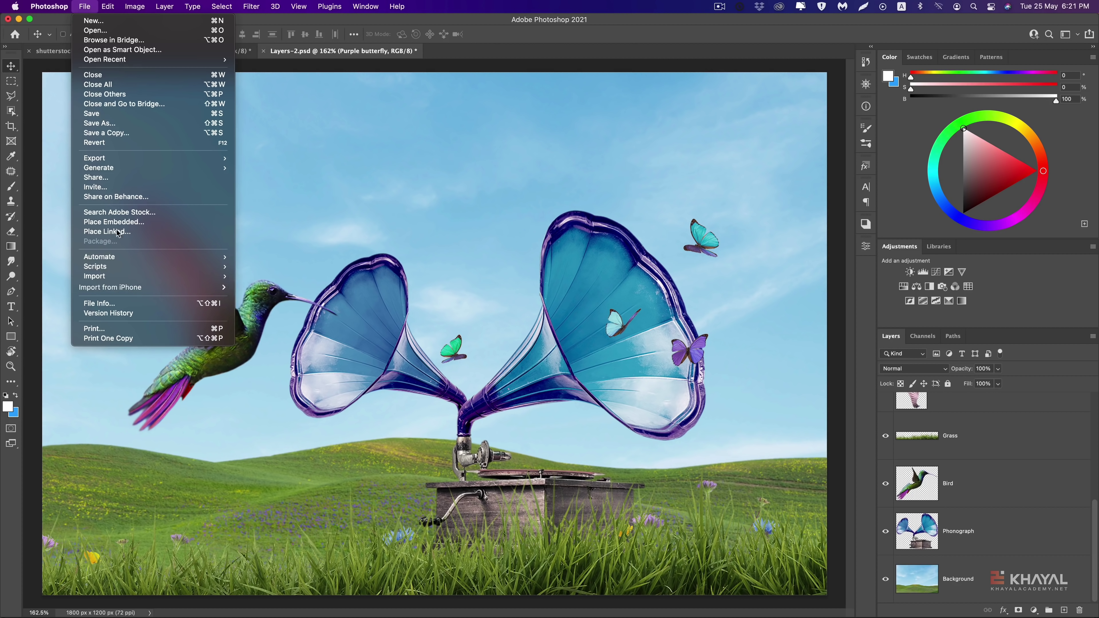
mouse_move(147, 158)
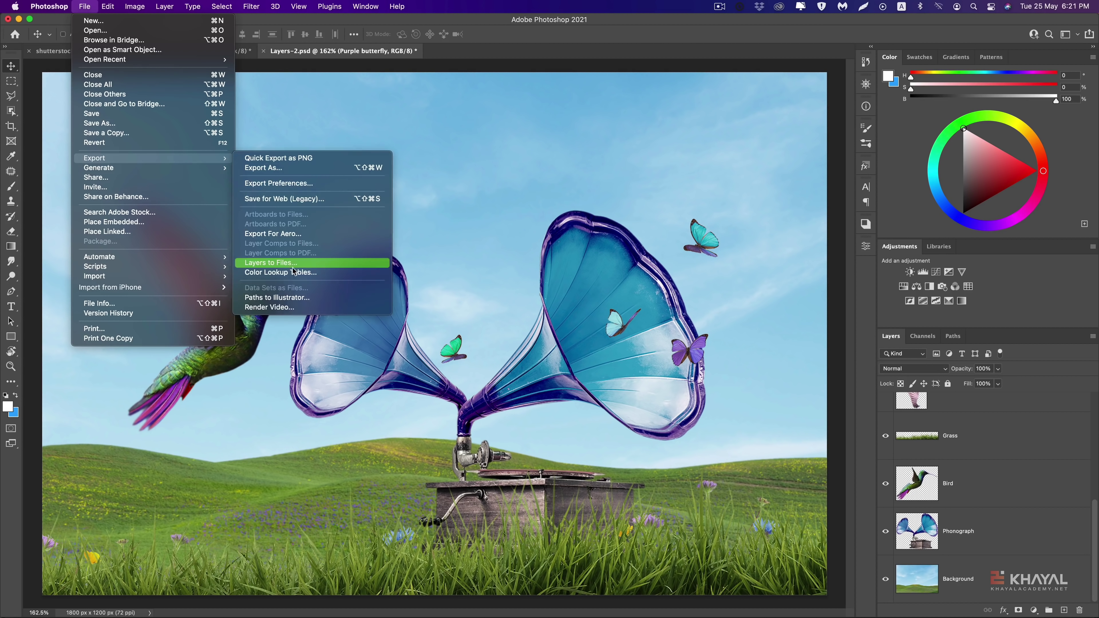
Try exporting Color Lookup Tables, dismiss the 'no background' error, and select the Background layer
click(279, 273)
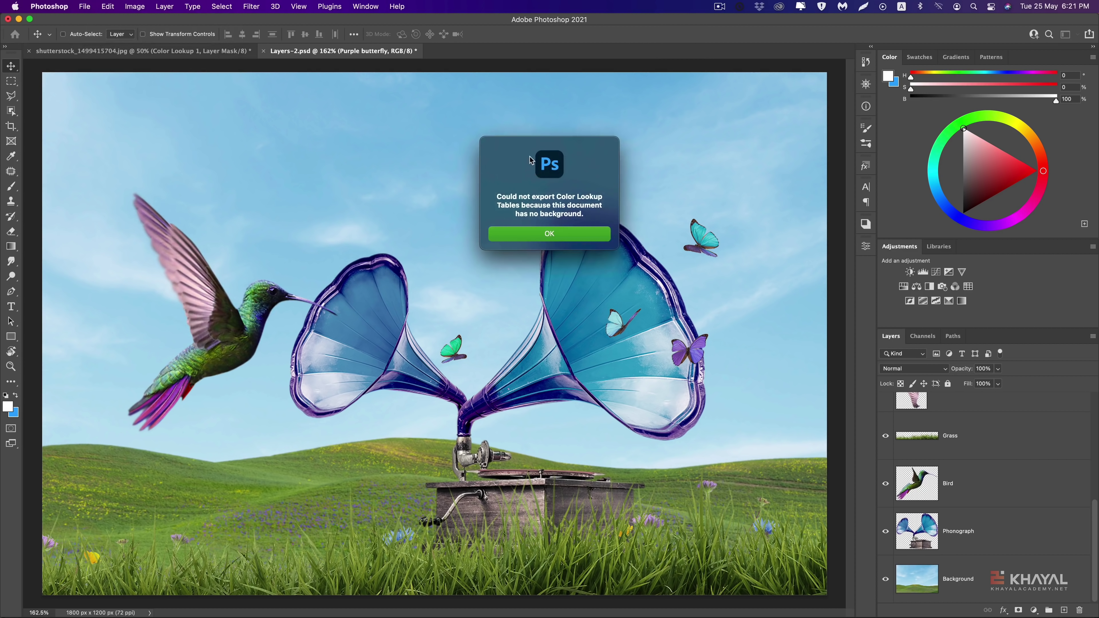
drag(524, 152, 430, 222)
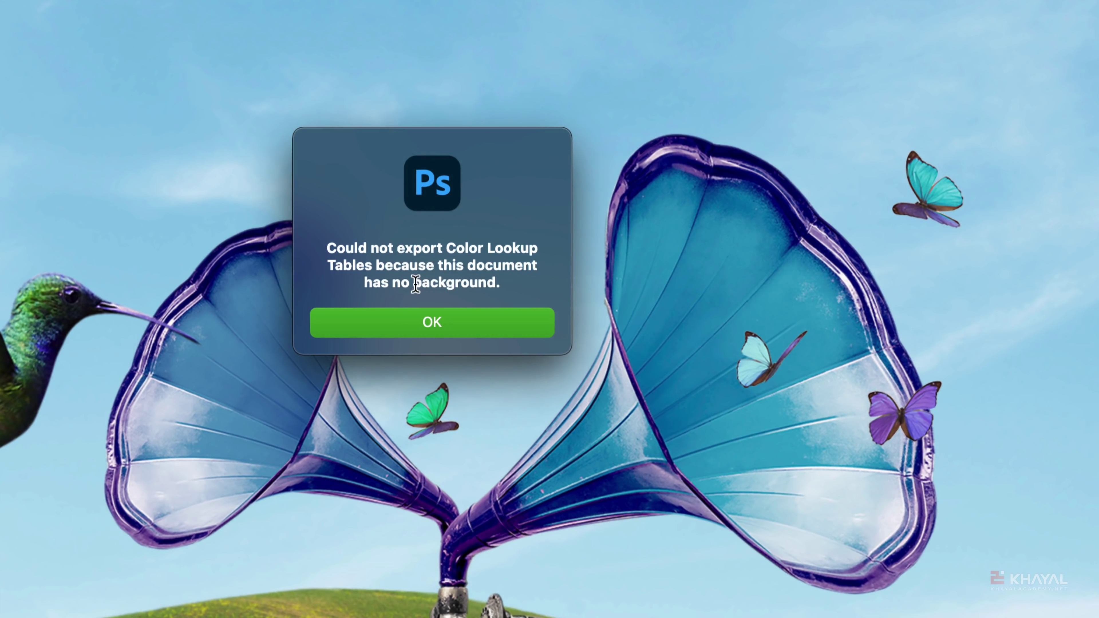
drag(444, 284, 480, 284)
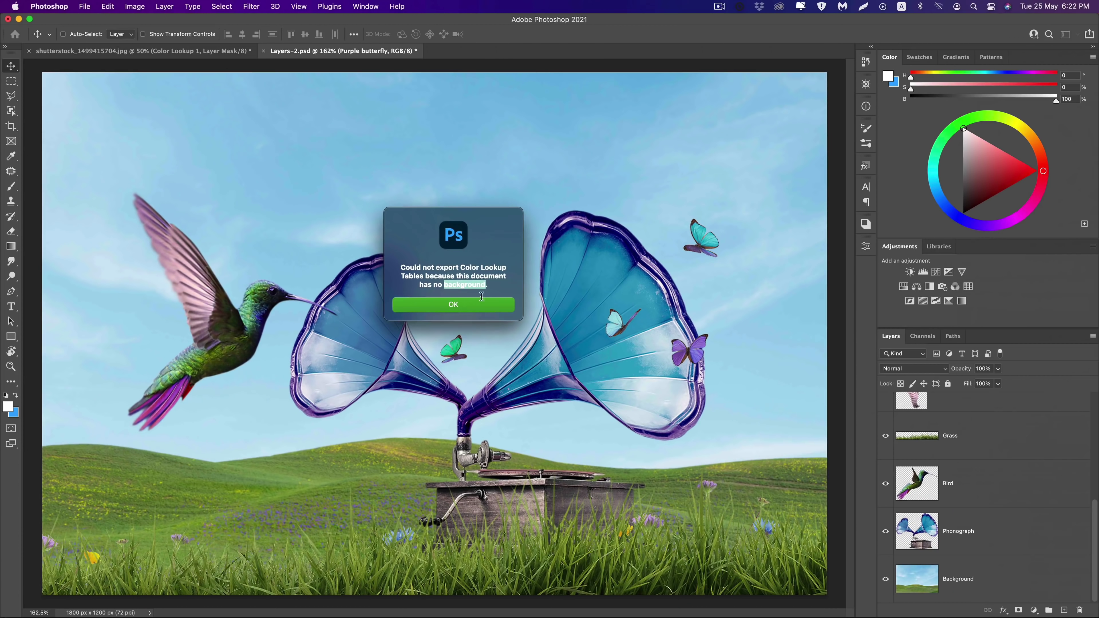
click(486, 303)
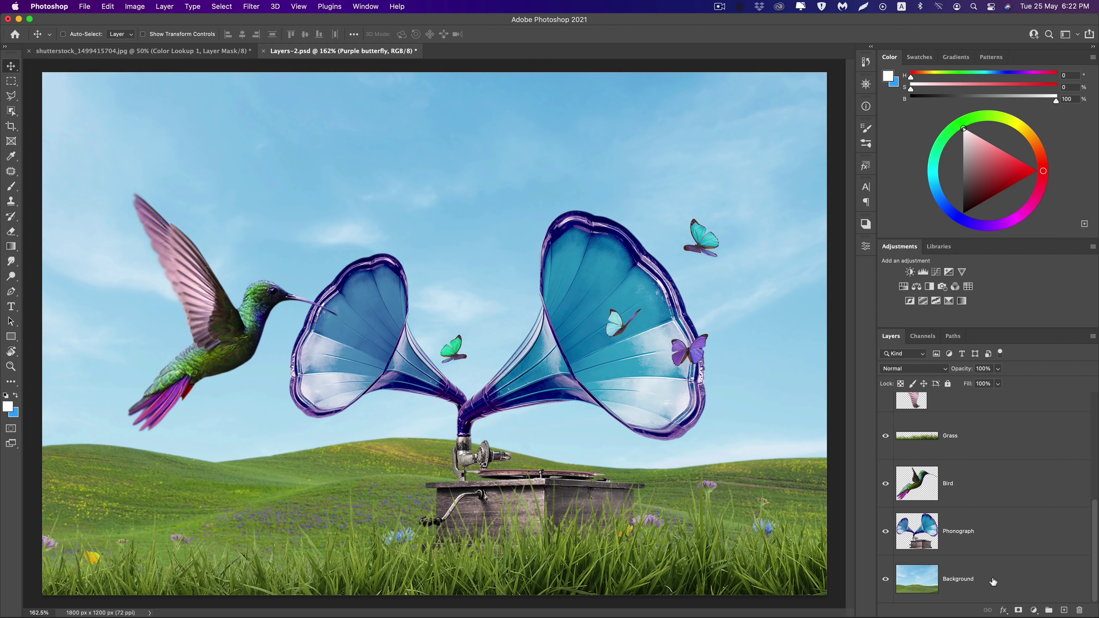
click(993, 581)
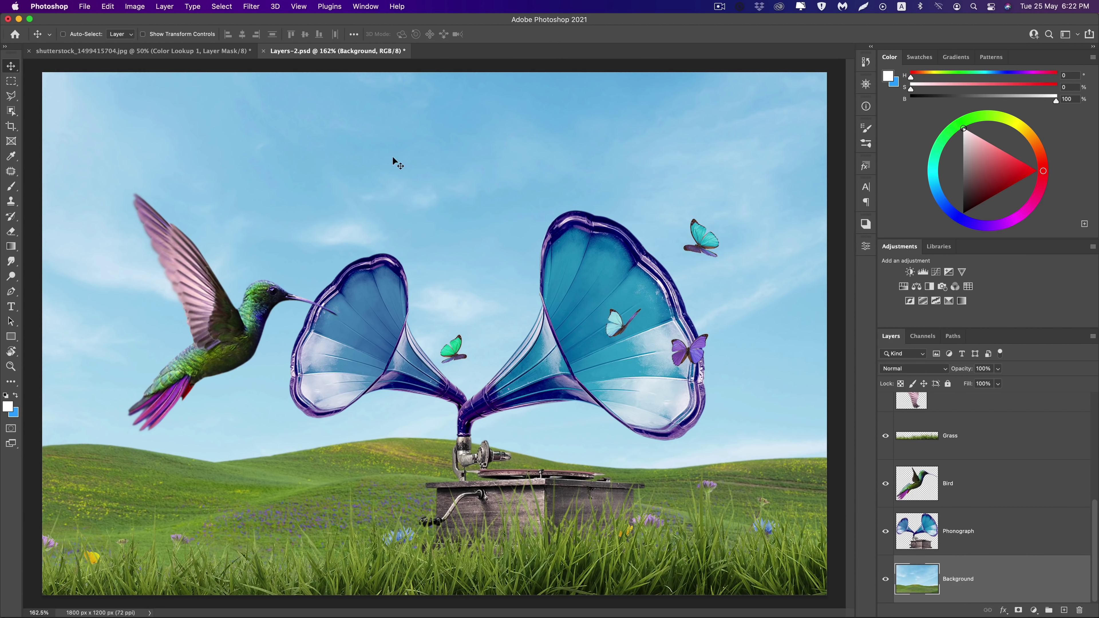
Convert the bottom layer with Background from Layer, then reopen the Color Lookup Tables export settings
click(164, 6)
mouse_move(121, 10)
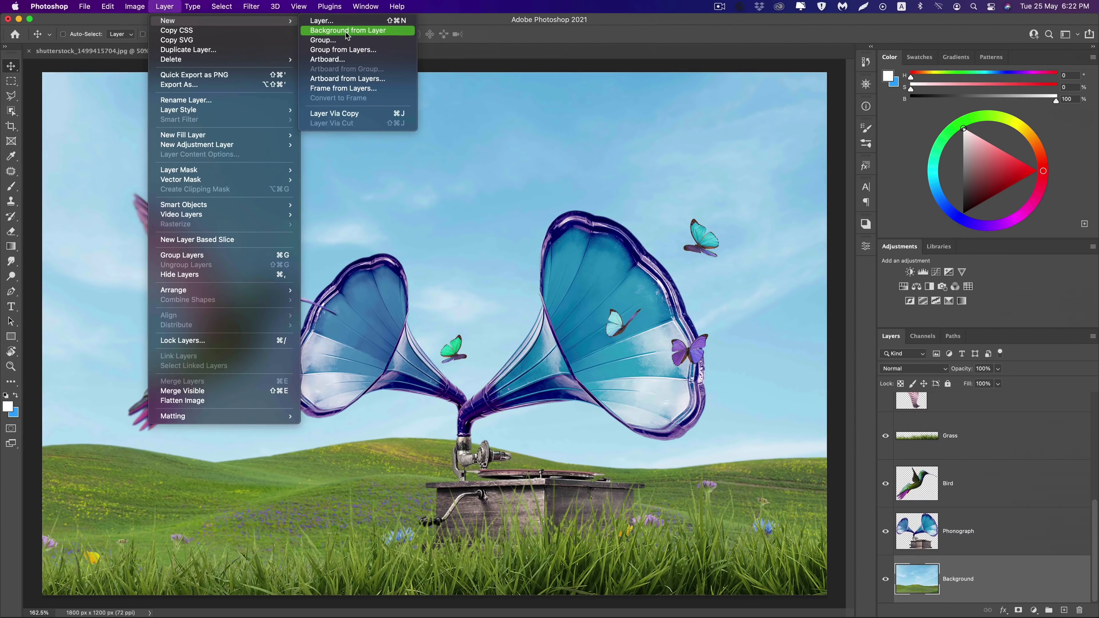
click(345, 32)
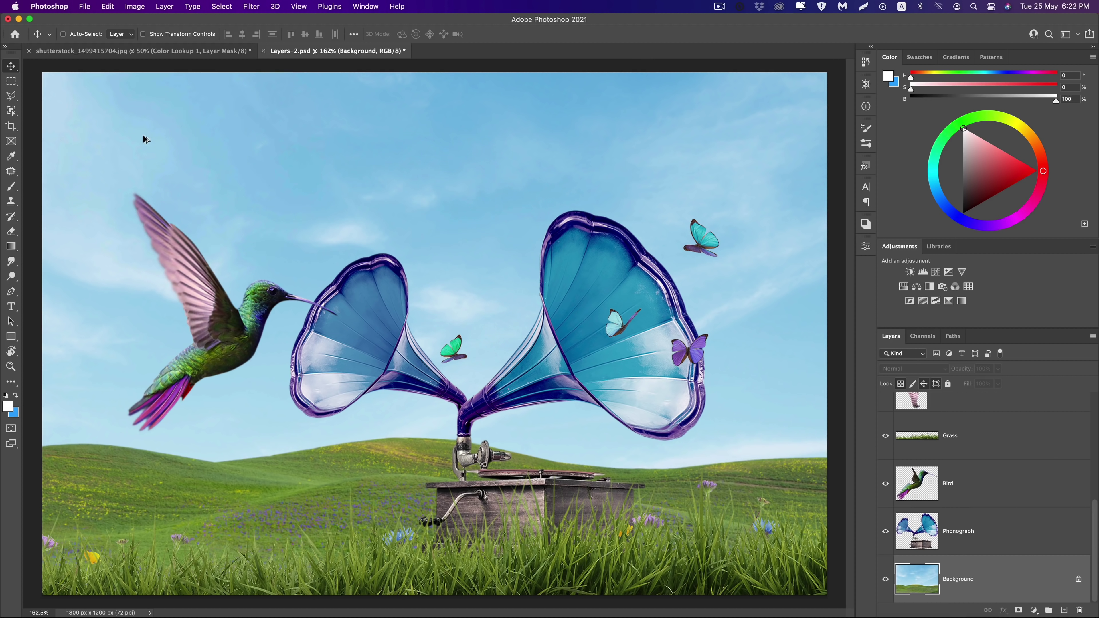
click(85, 6)
mouse_move(94, 158)
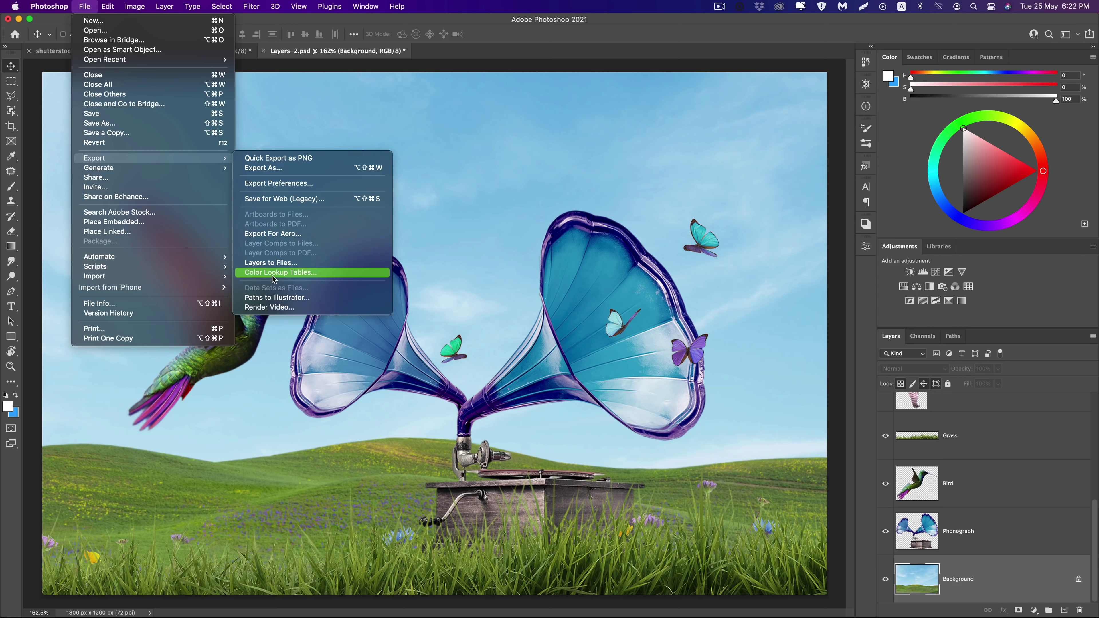
click(273, 273)
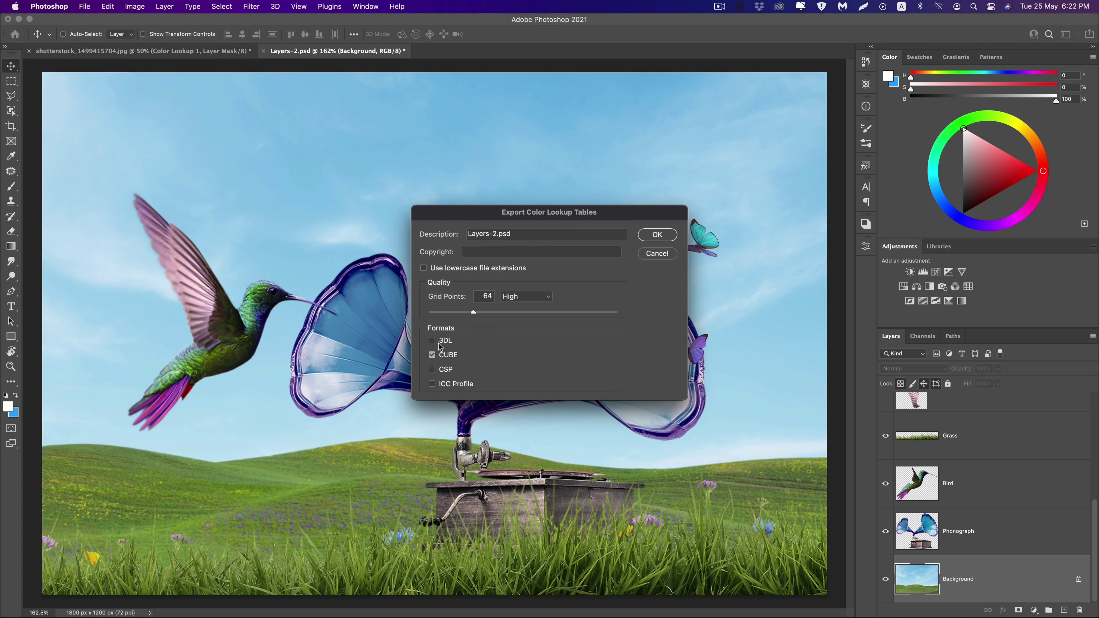
Cancel the export settings and switch over to Premiere Pro
drag(481, 211, 396, 209)
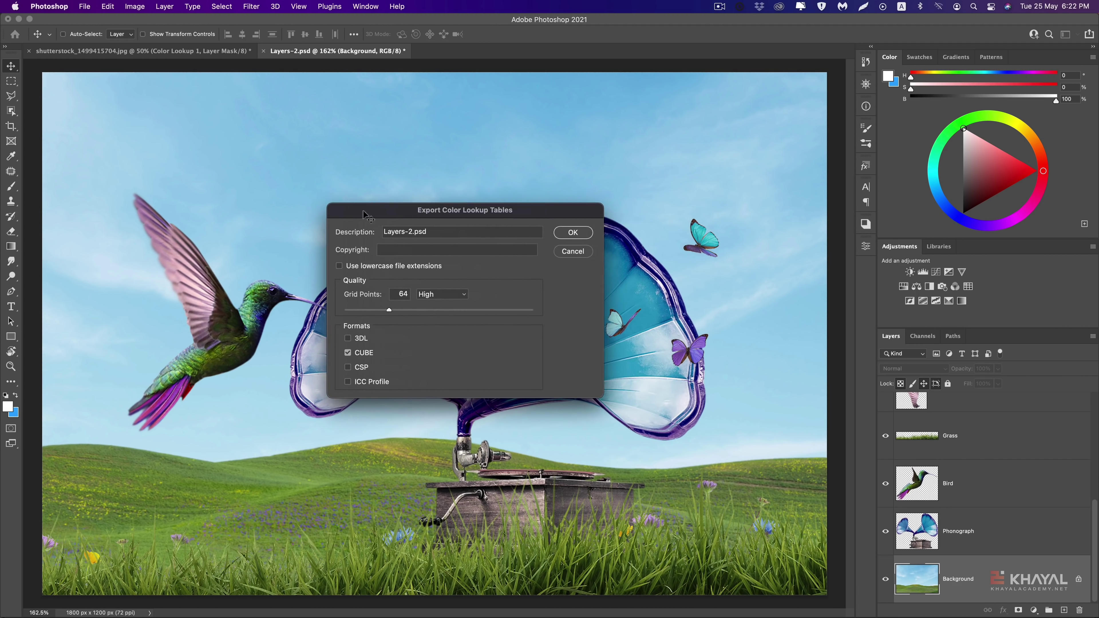
click(572, 252)
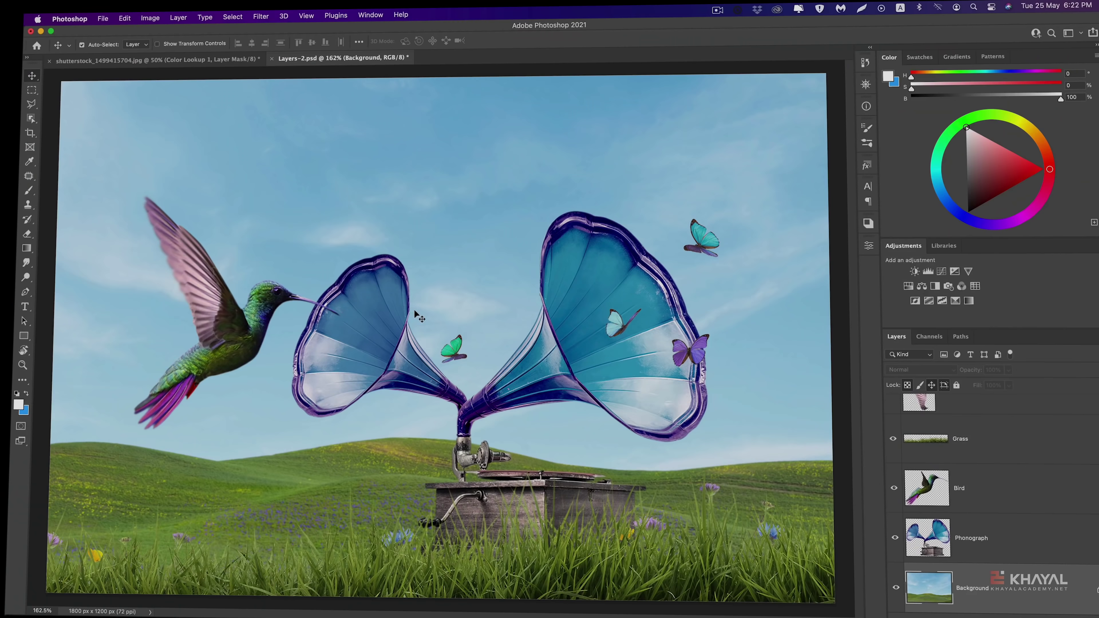
key(super+Tab)
In Premiere Pro, load kh.CUBE as the Lumetri Creative Look on the office clip and preview playback
click(639, 331)
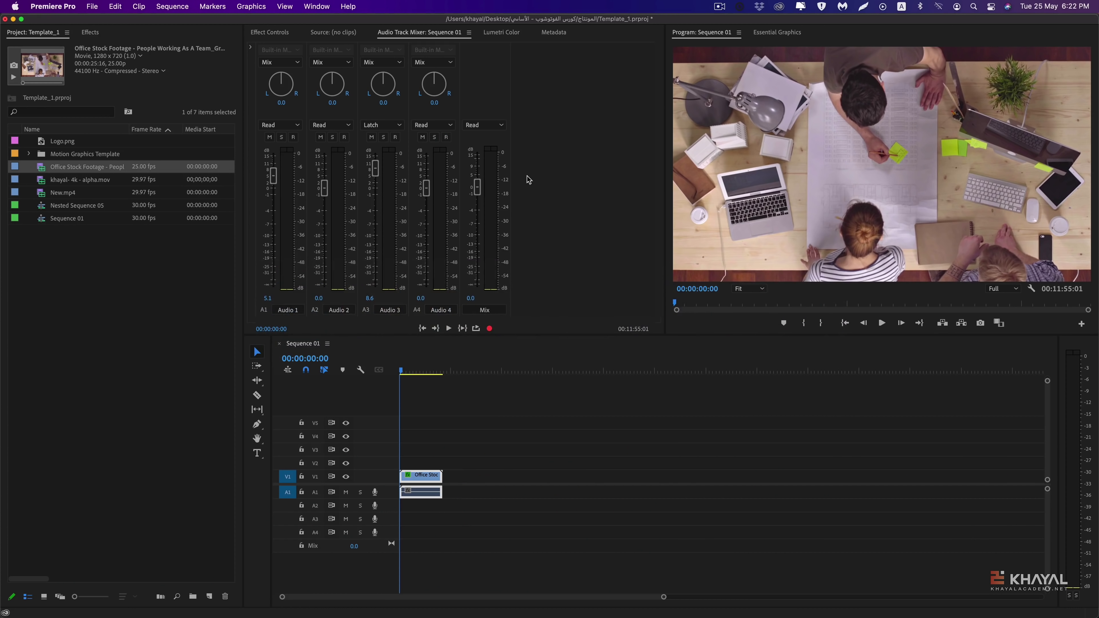
click(502, 37)
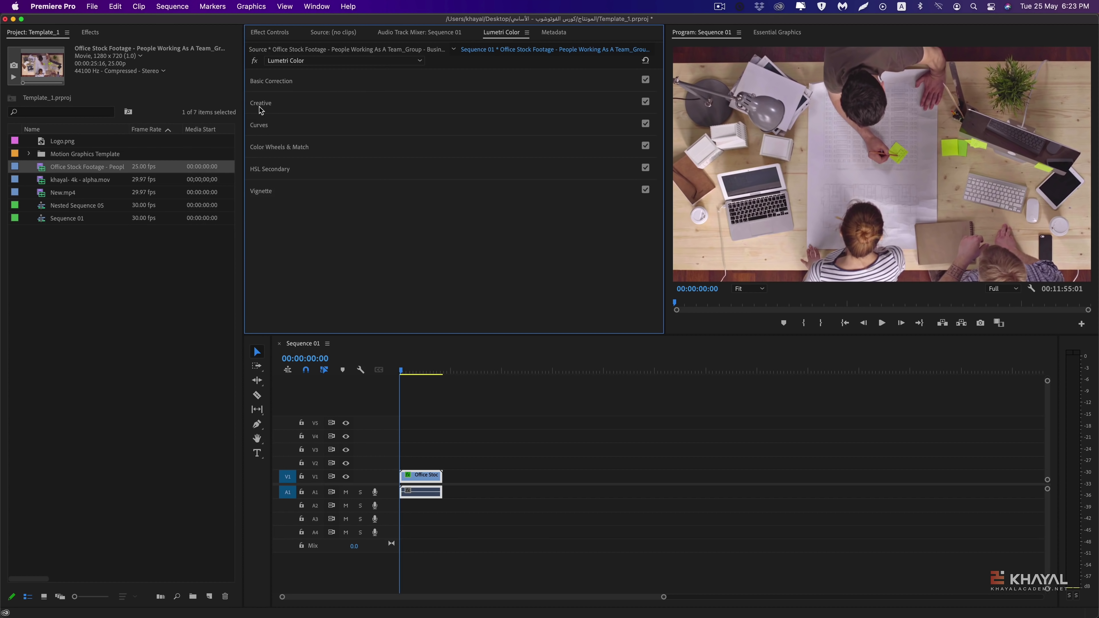
click(261, 105)
click(314, 120)
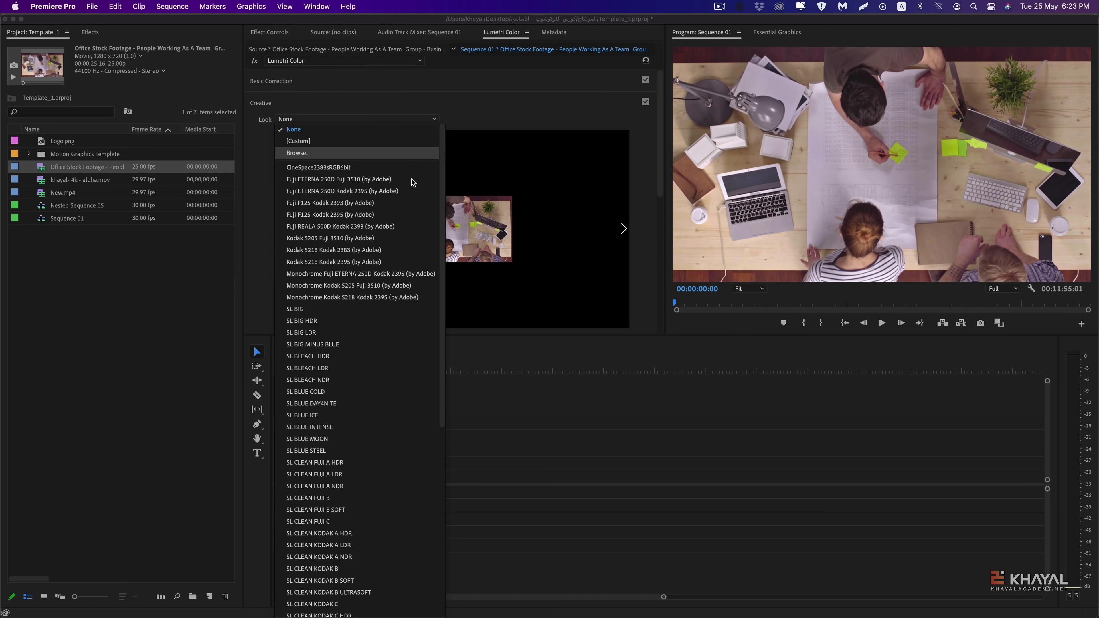
key(Return)
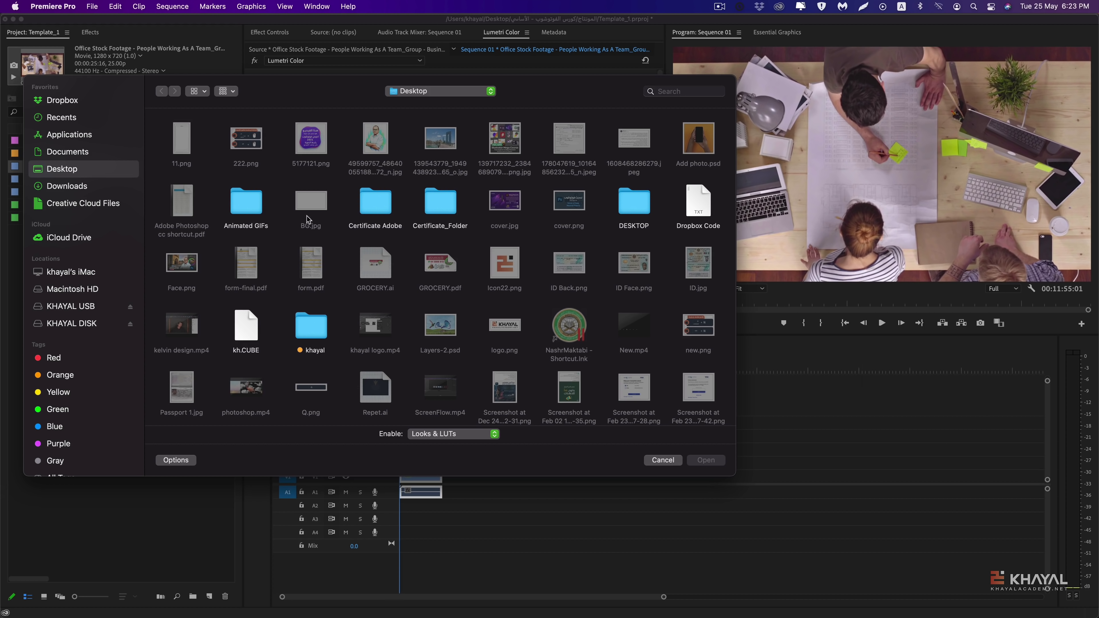
click(248, 331)
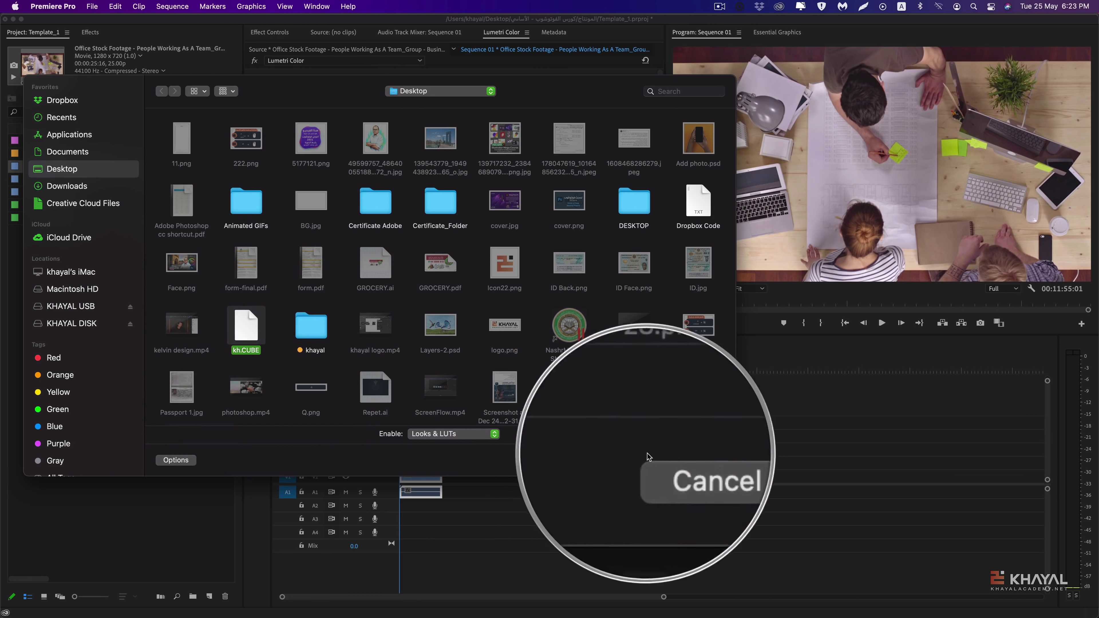
click(694, 462)
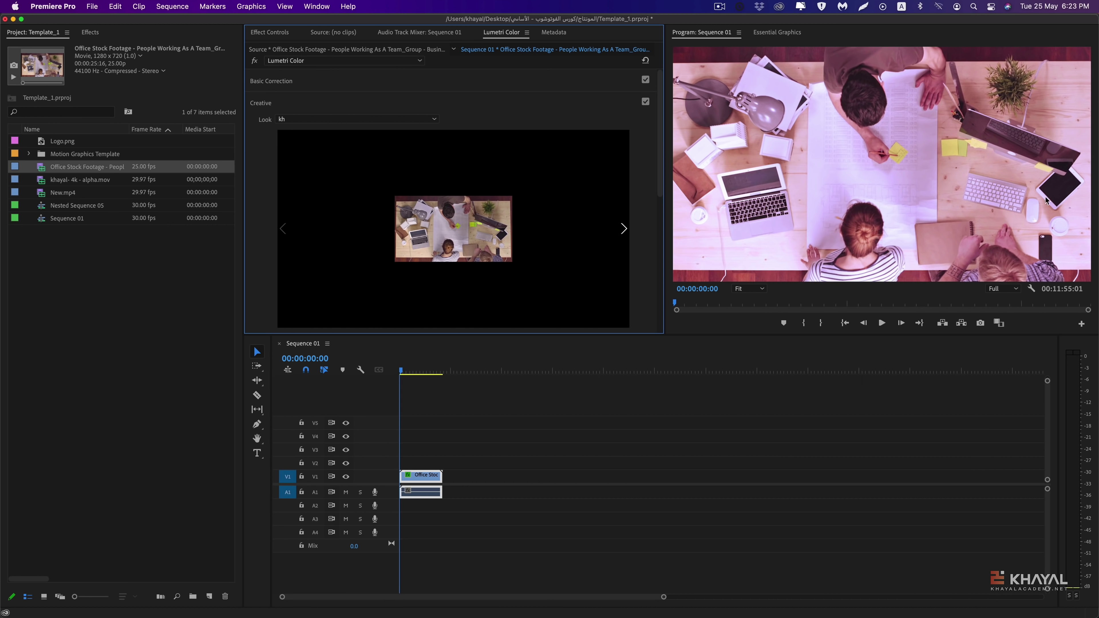
key(space)
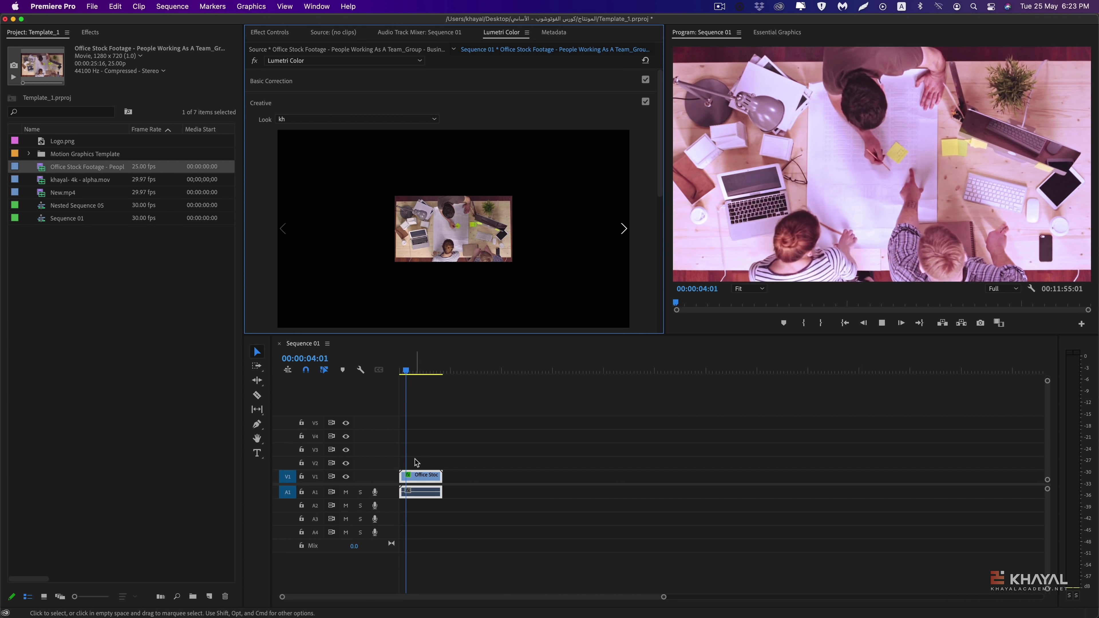
key(space)
Back in Photoshop, add a Color Lookup adjustment layer and check its 3DLUT File list without choosing
key(super+Tab)
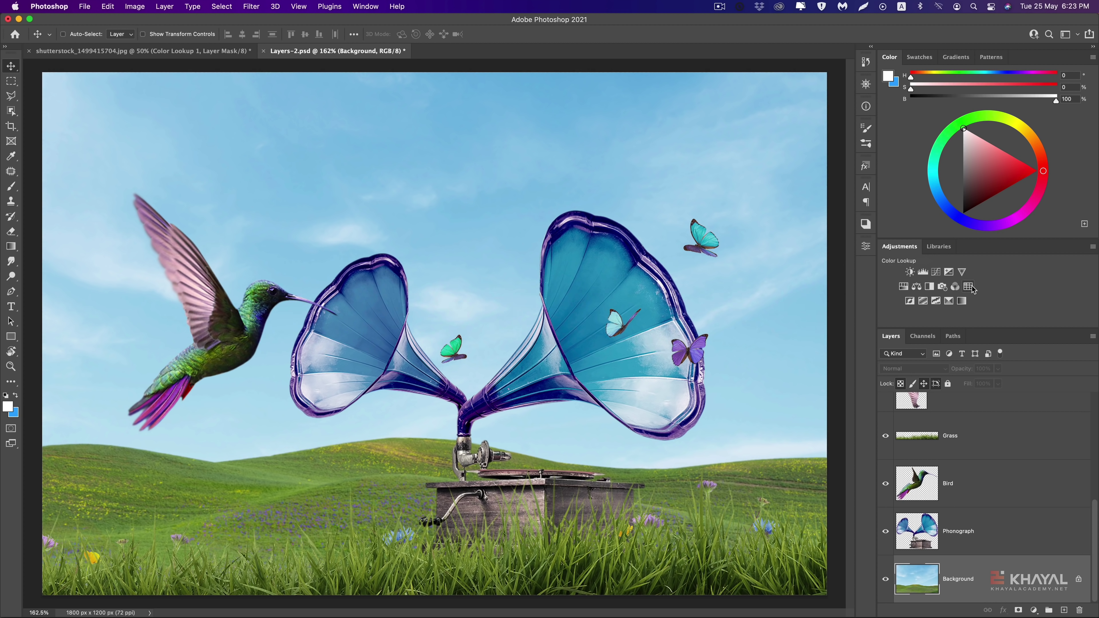
click(968, 287)
click(768, 277)
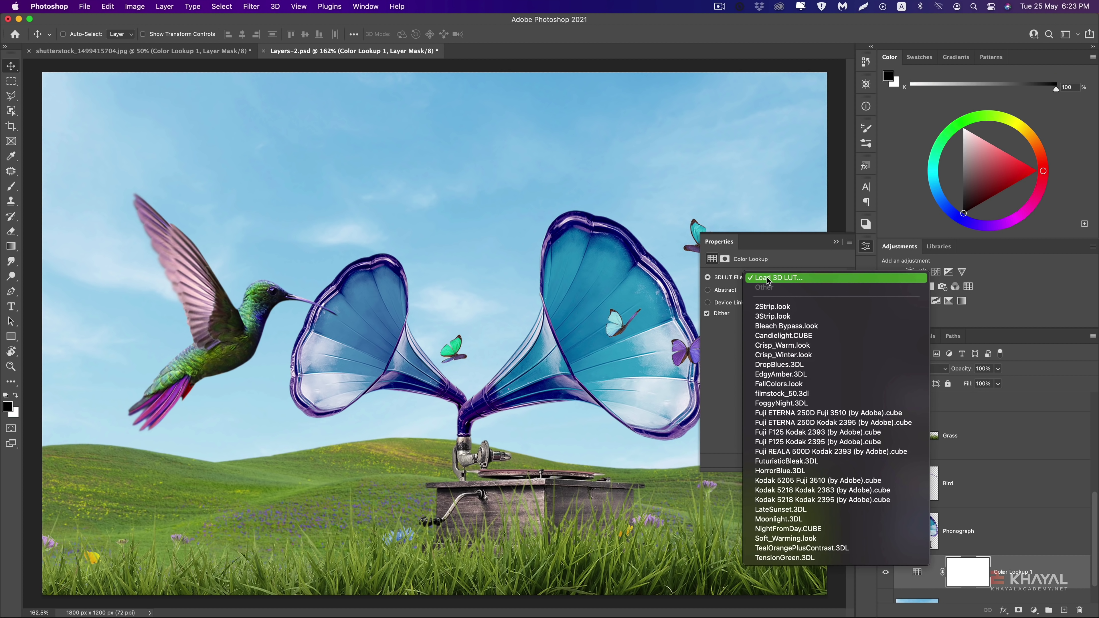
click(923, 385)
click(773, 279)
click(787, 254)
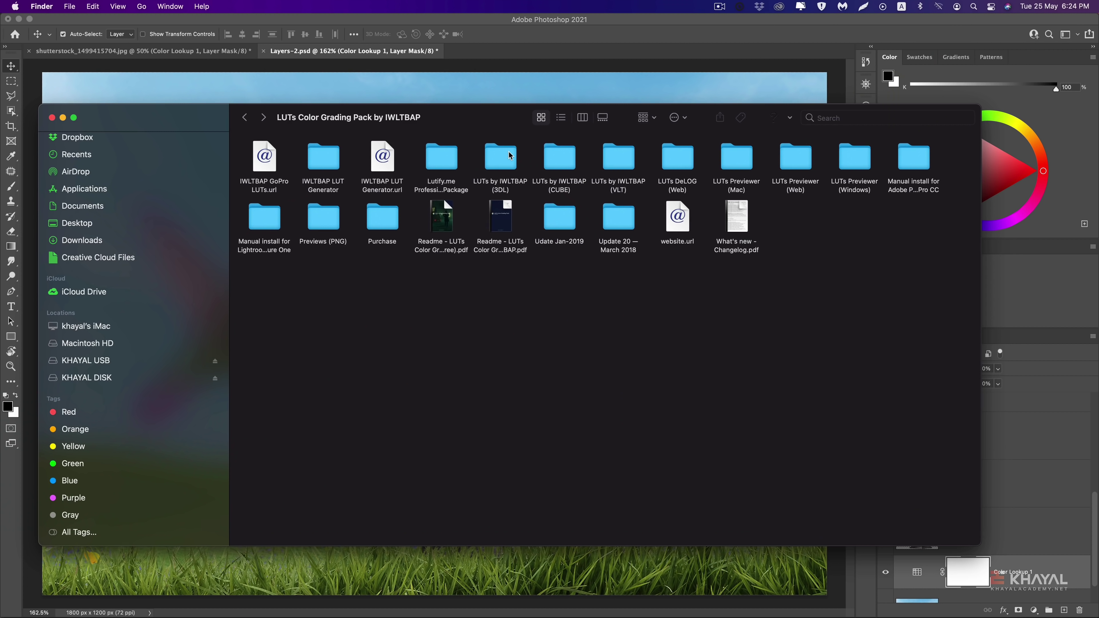
Browse the LUTs by IWLTBAP (3DL) pack's 01 - Standard and 04 - Experimental folders
double_click(510, 156)
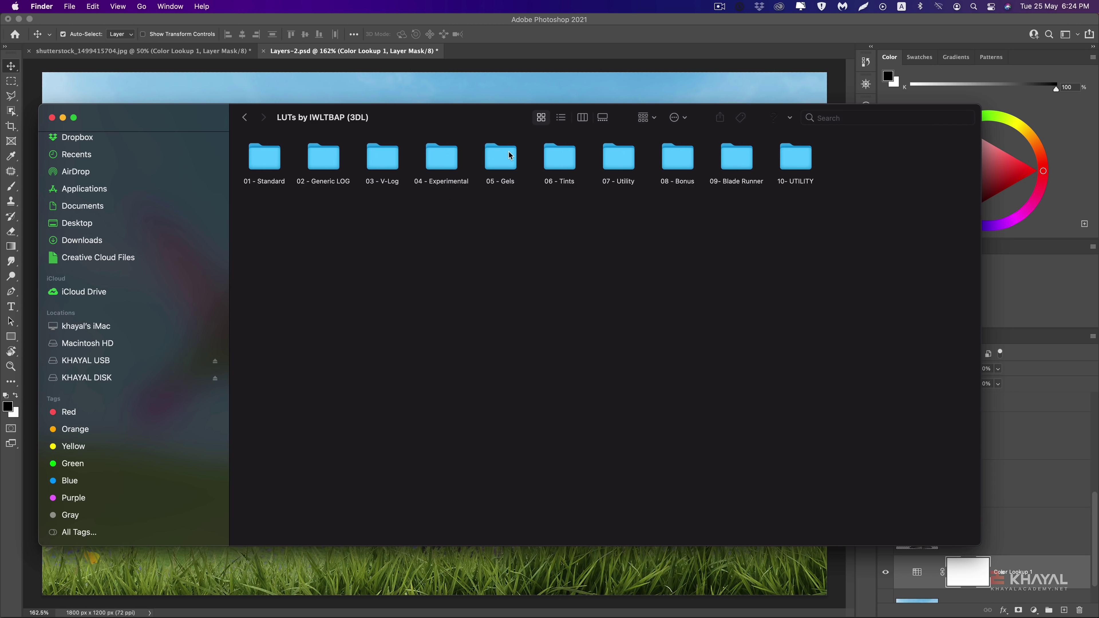
double_click(279, 162)
scroll(514, 277, up, 10)
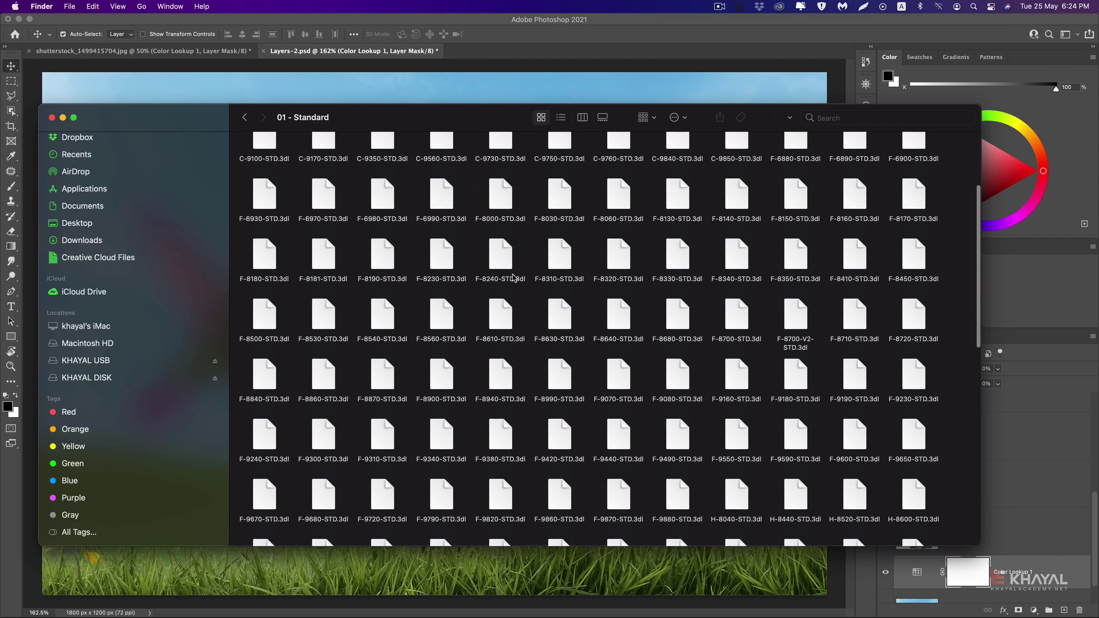
scroll(514, 278, down, 2)
key(super+bracketleft)
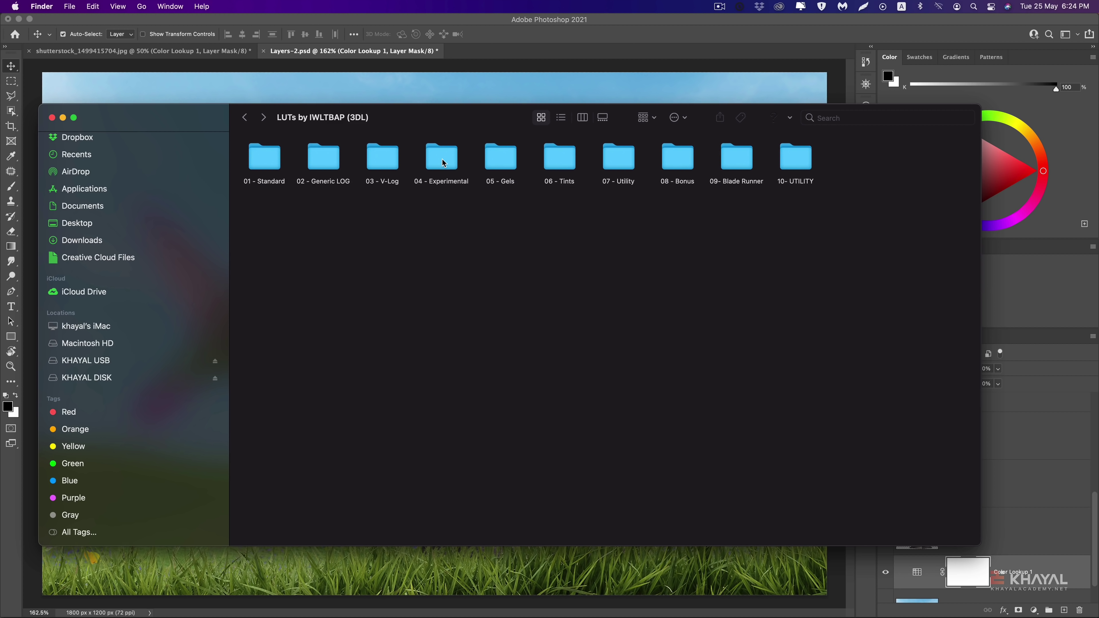
double_click(444, 163)
click(245, 117)
Look through the 07 - Utility LUT subfolders, then go back up to LUTs Color Grading Pack
double_click(619, 160)
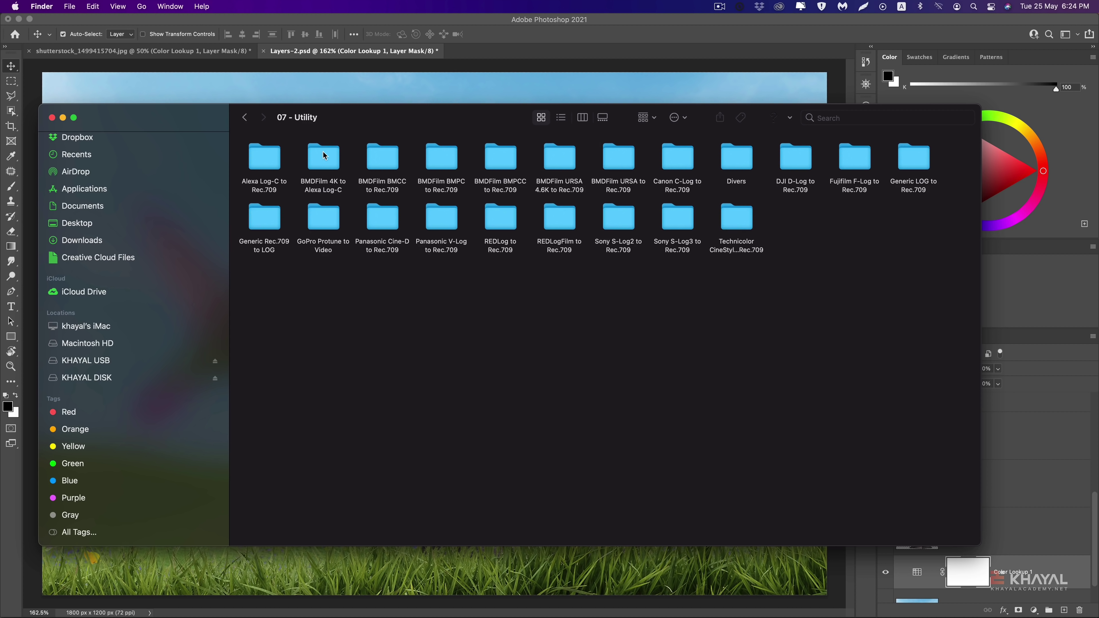
click(273, 163)
key(Right)
key(Right)
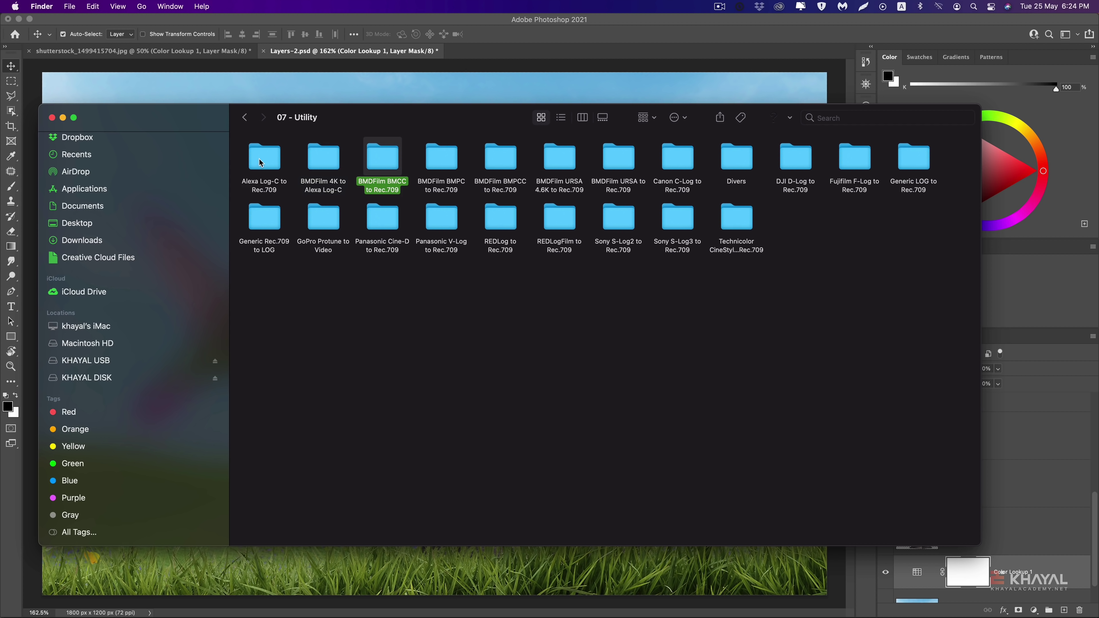
key(Left)
key(Left)
click(267, 219)
click(321, 214)
click(337, 161)
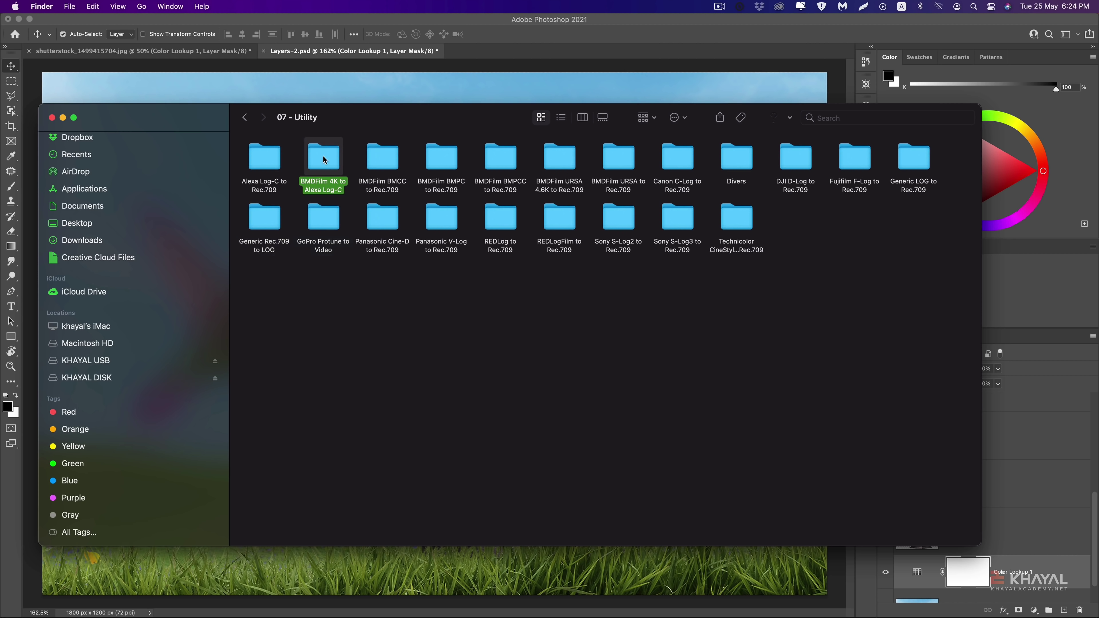
click(245, 118)
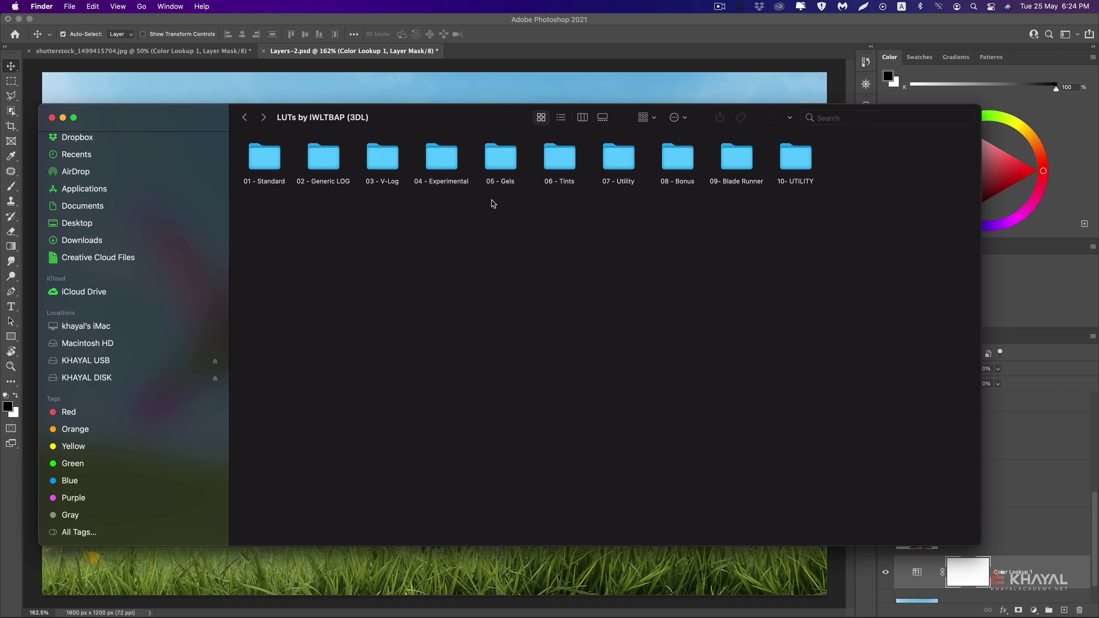
click(245, 117)
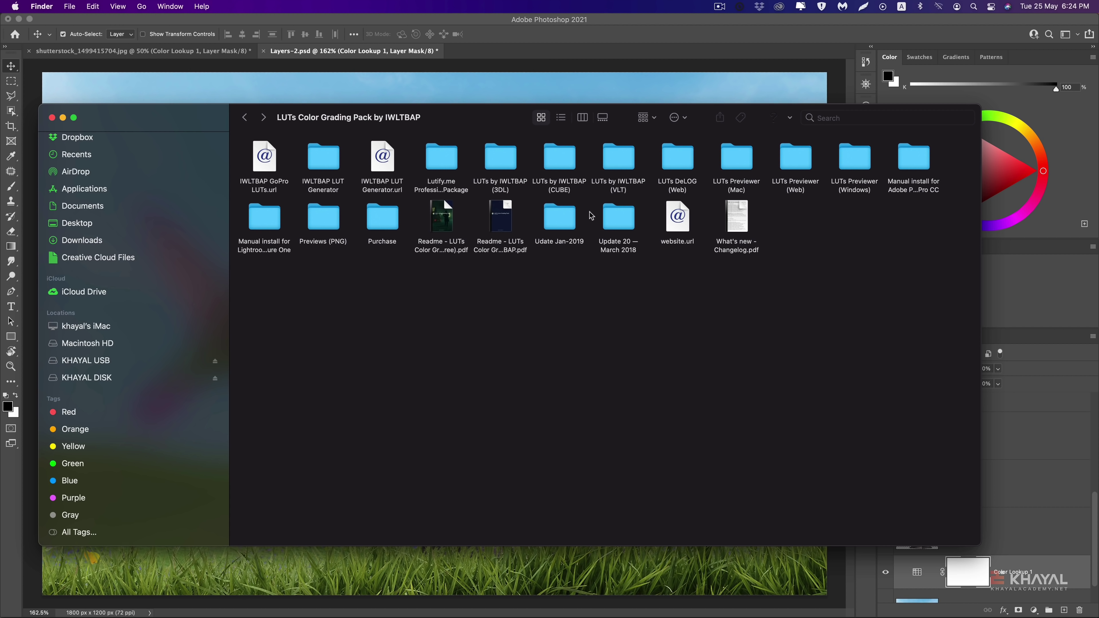
Check Photoshop's Load 3D LUT dialog, cancel it, and return to Finder
click(633, 93)
click(796, 278)
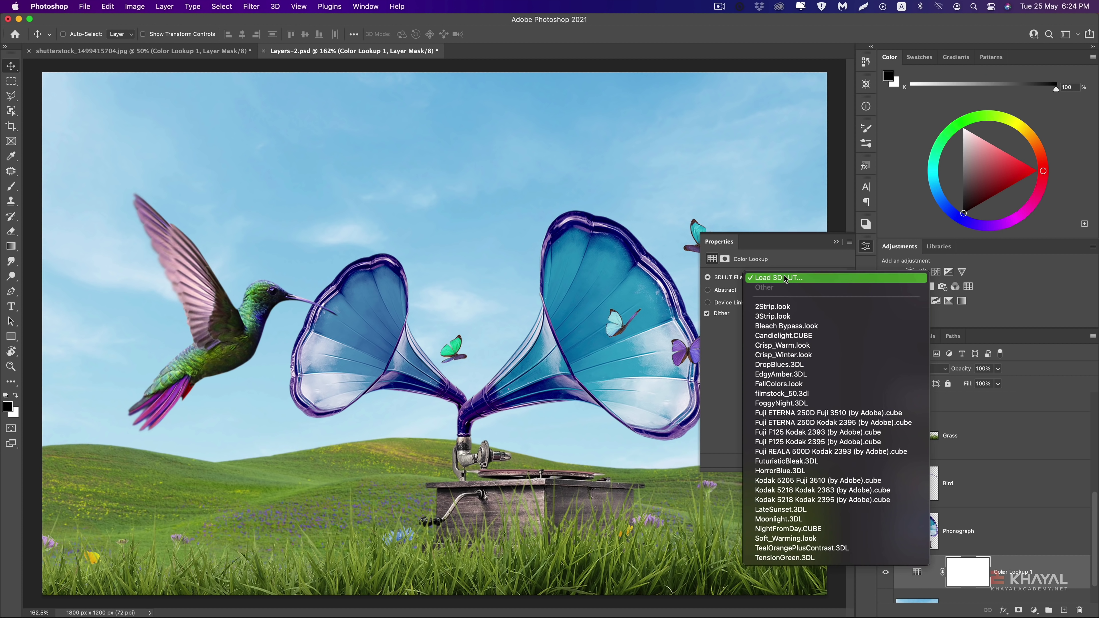
click(777, 279)
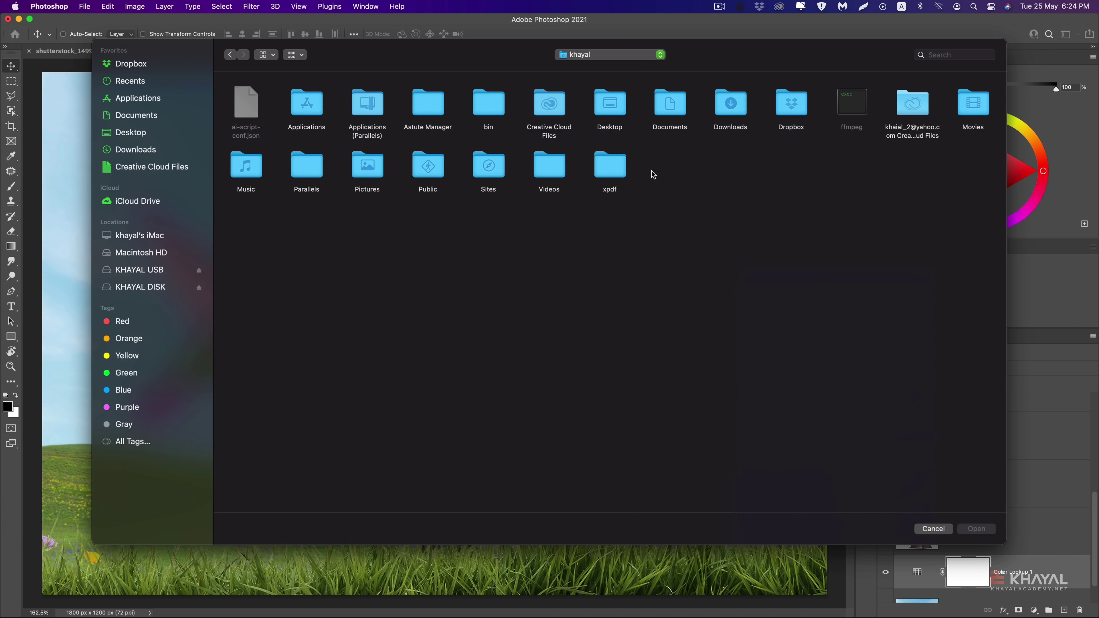
click(933, 528)
key(super+Tab)
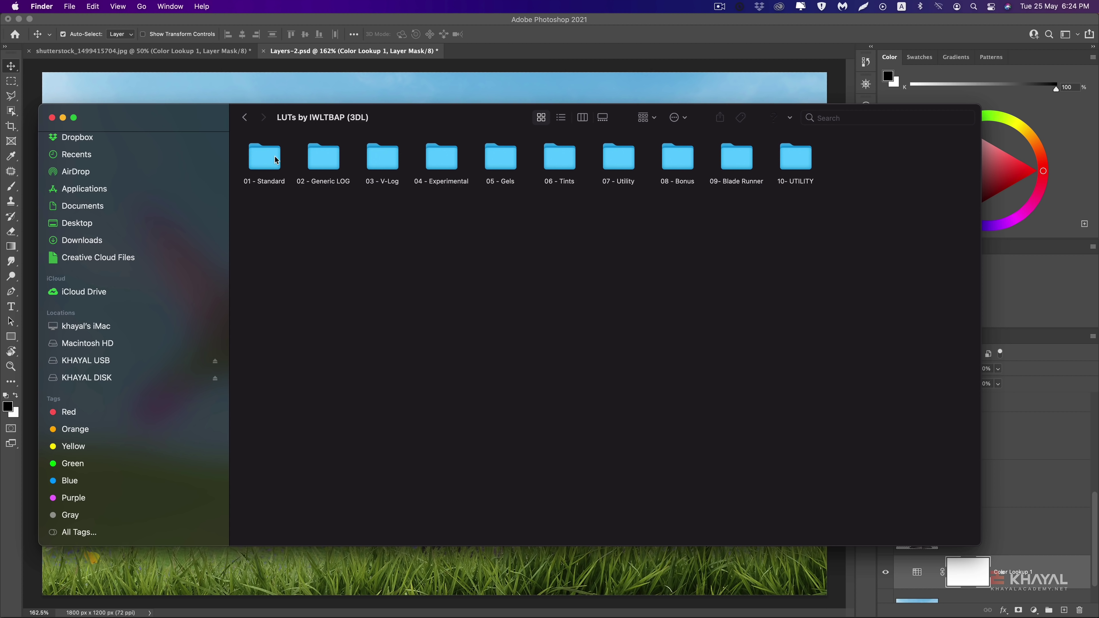
Scroll through the .3dl files in 01 - Standard, then go back and select that folder
double_click(276, 160)
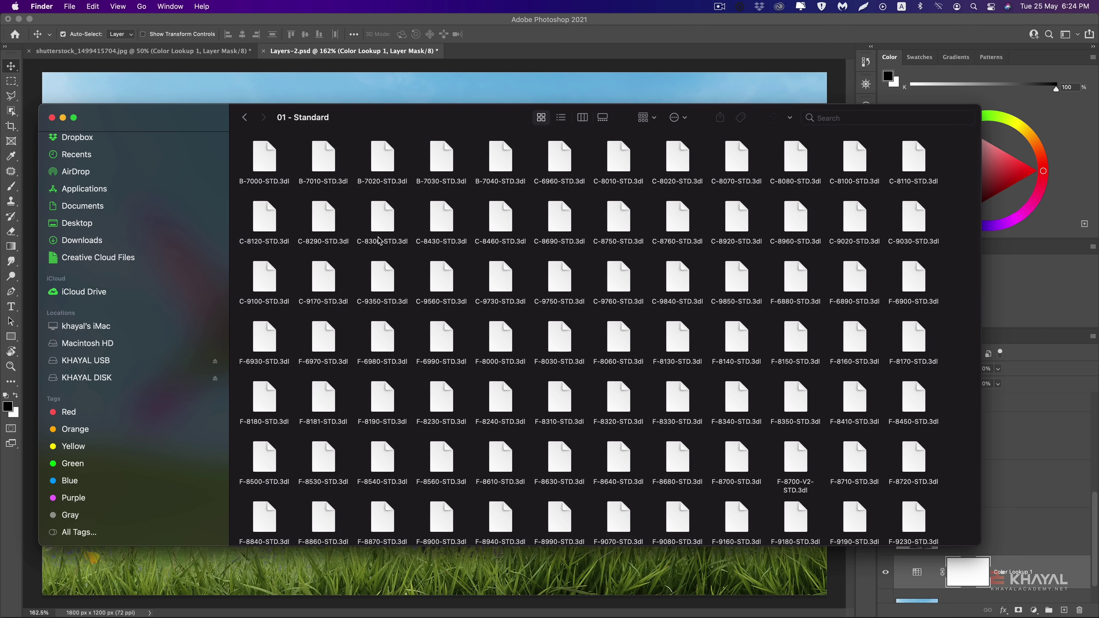
scroll(503, 289, down, 5)
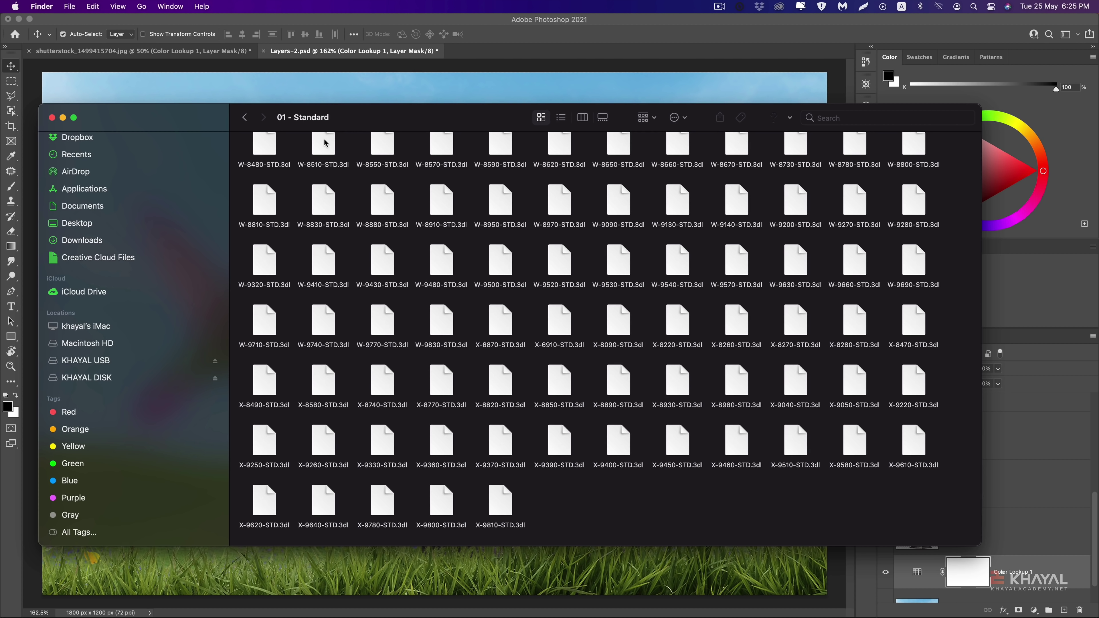
click(245, 121)
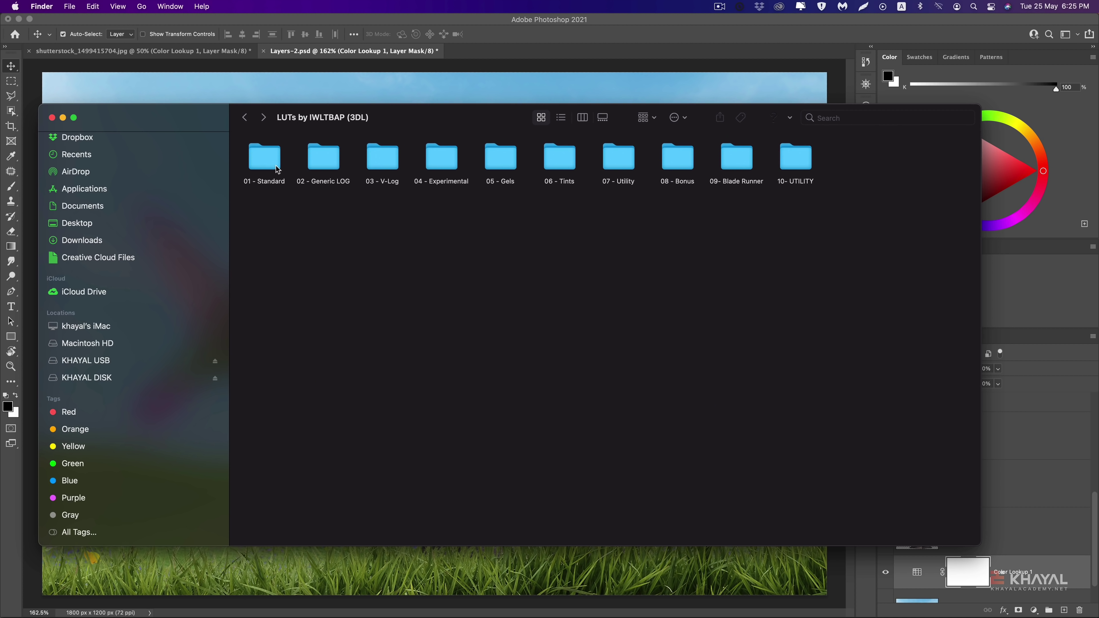
click(255, 162)
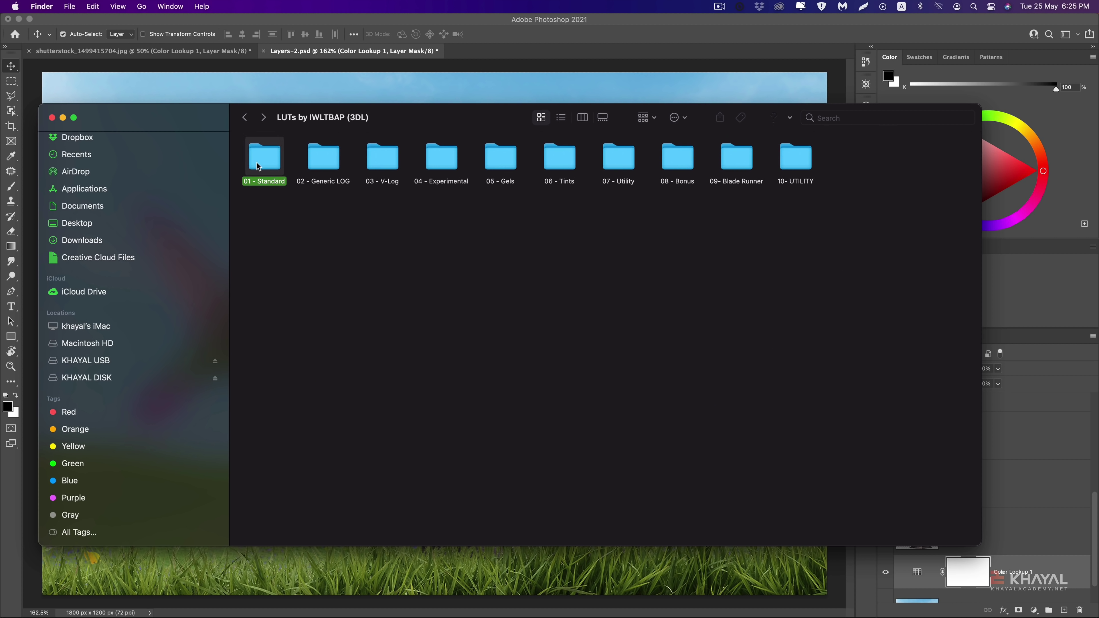
Copy the 01 - Standard folder and navigate to Adobe Photoshop 2021 > Presets > 3DLUTs
right_click(273, 165)
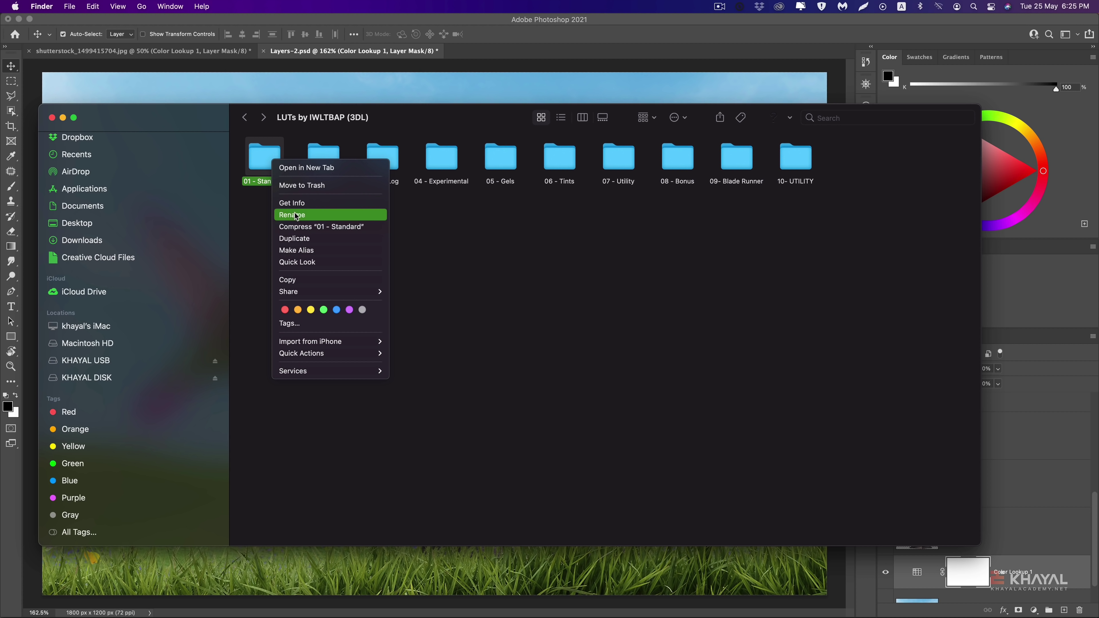
click(294, 281)
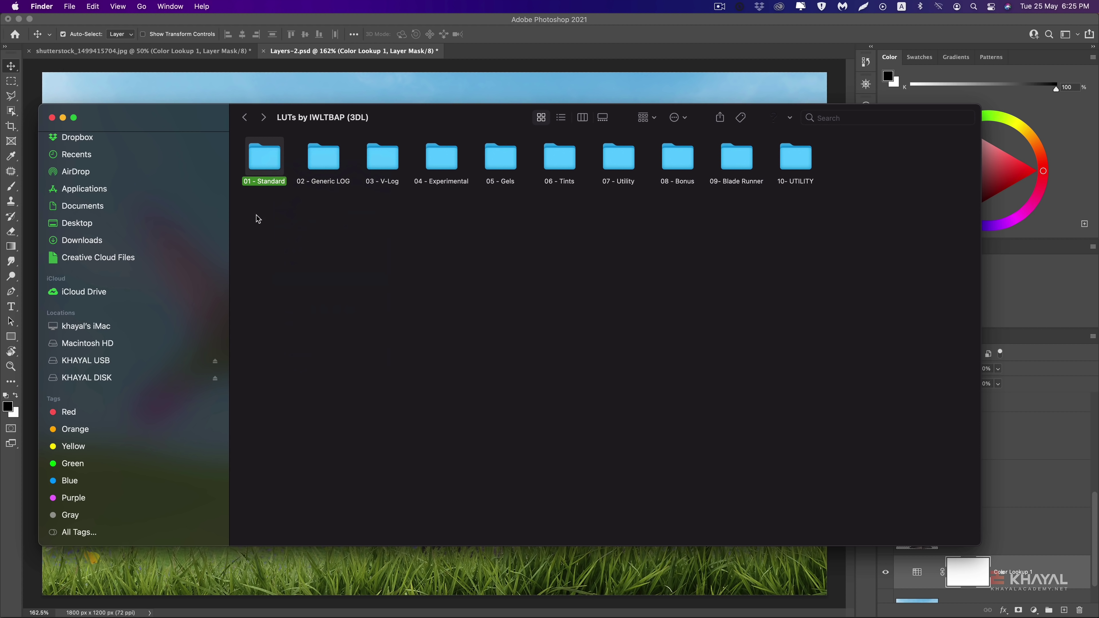
key(super+c)
click(71, 190)
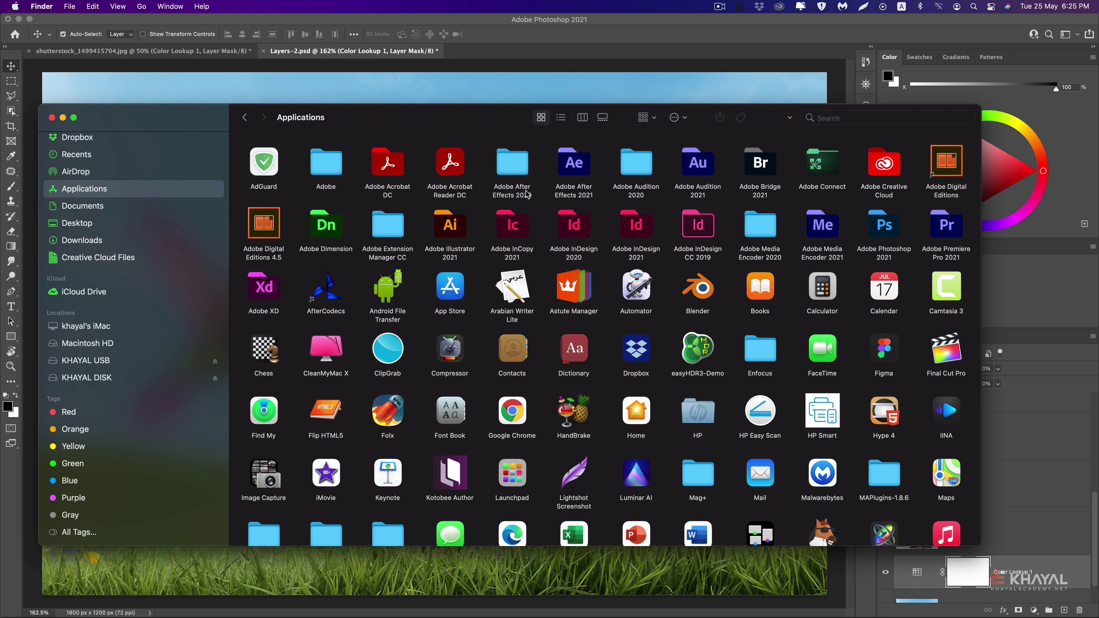
text(adobe ph)
key(super+Down)
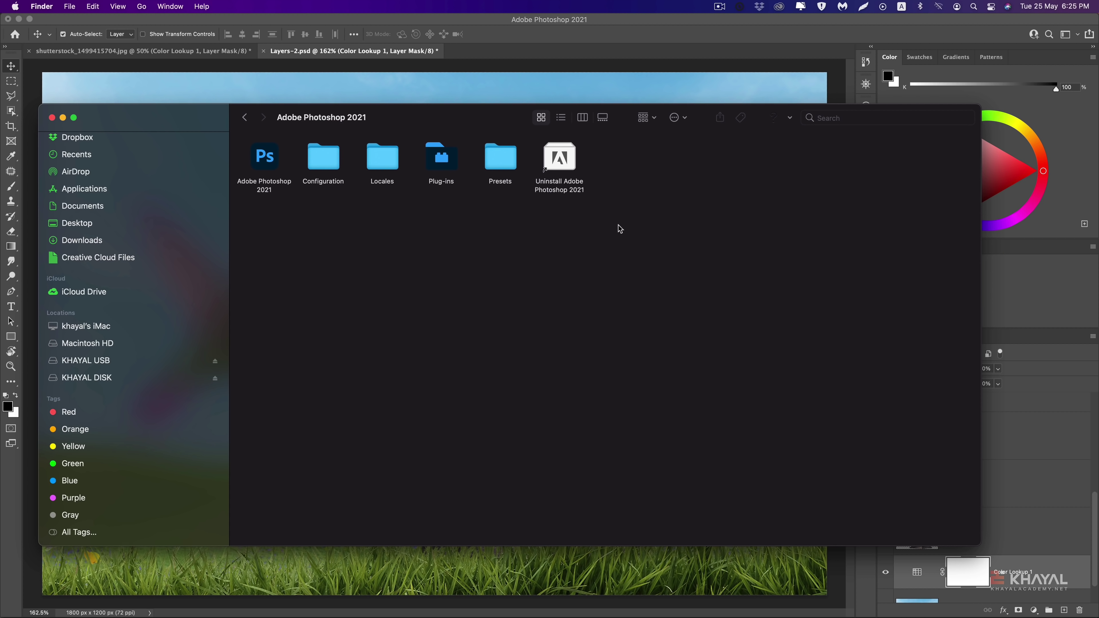
double_click(502, 171)
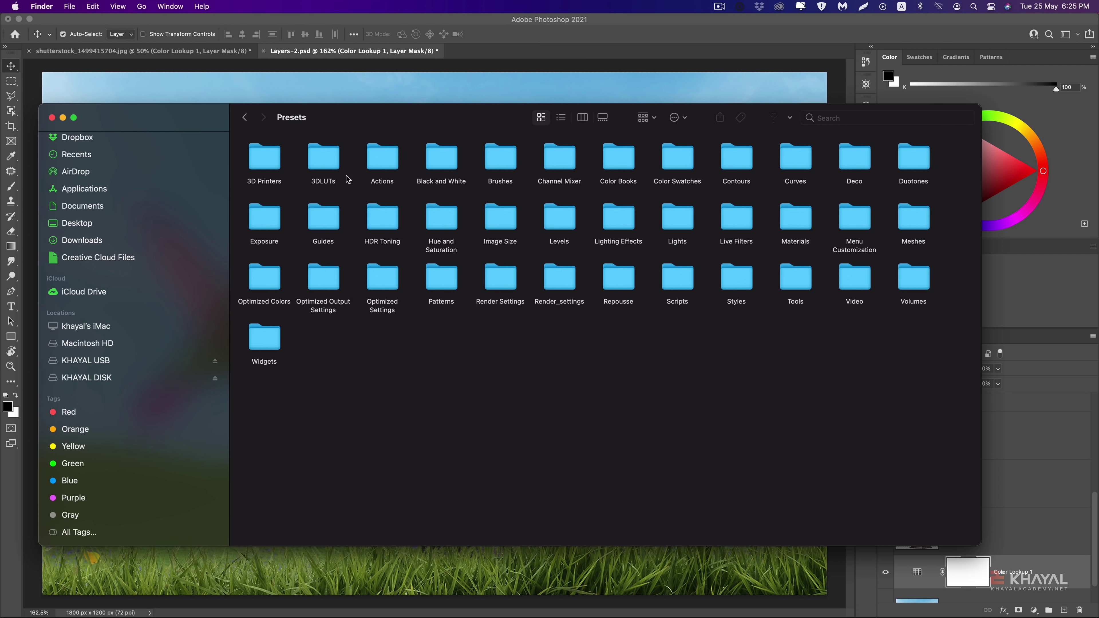
click(322, 181)
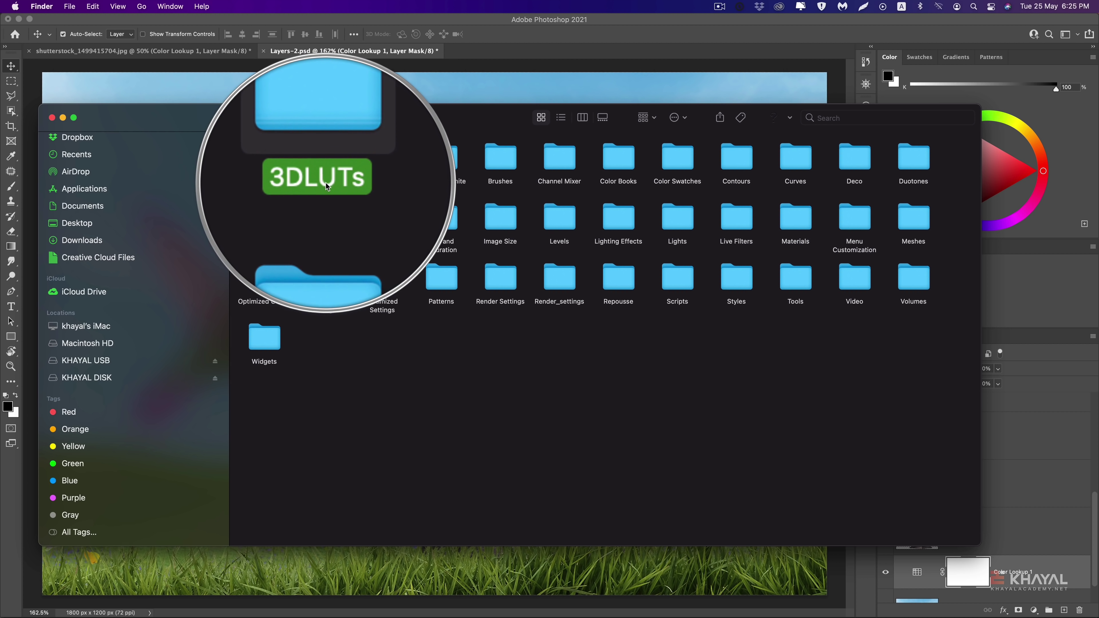
double_click(324, 182)
Paste 01 - Standard into 3DLUTs, authorising with the account password, then return to Photoshop
right_click(512, 295)
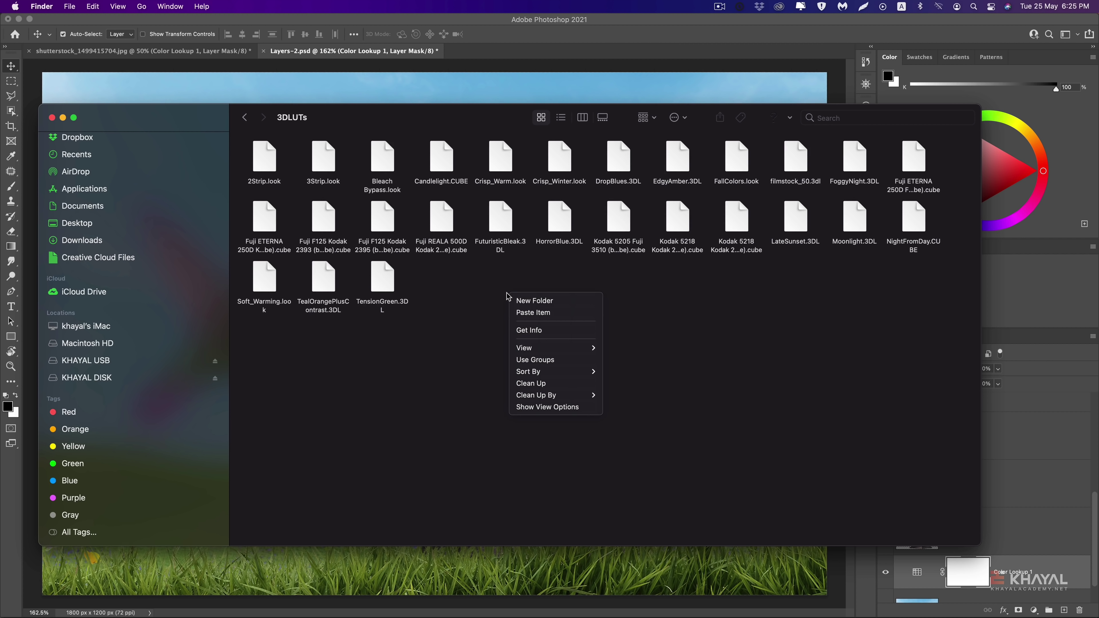
click(546, 312)
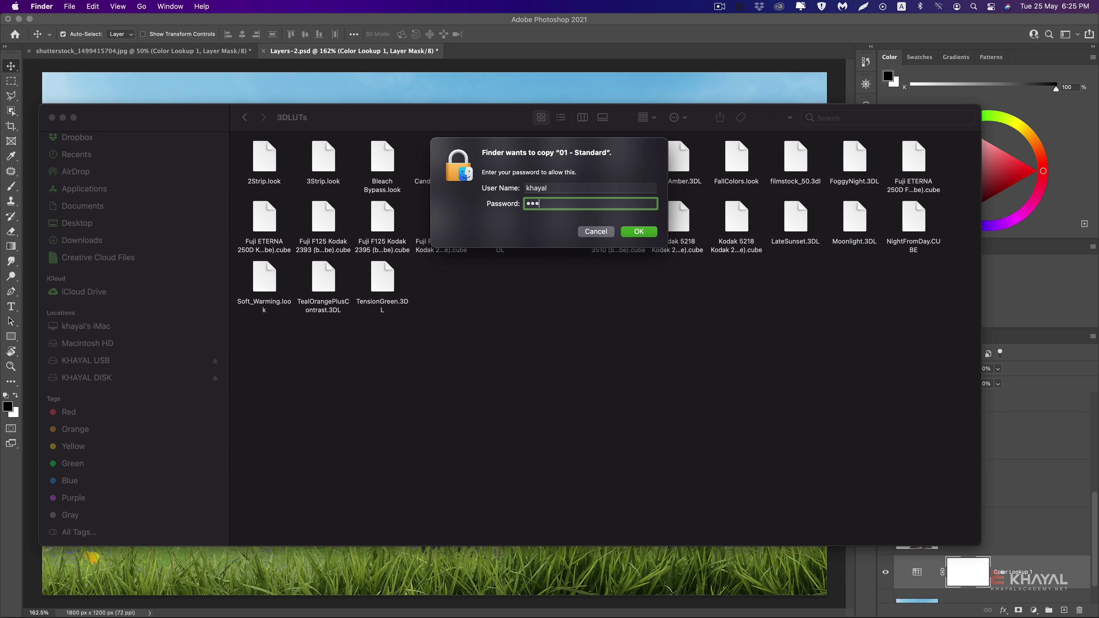
text(•••)
key(Return)
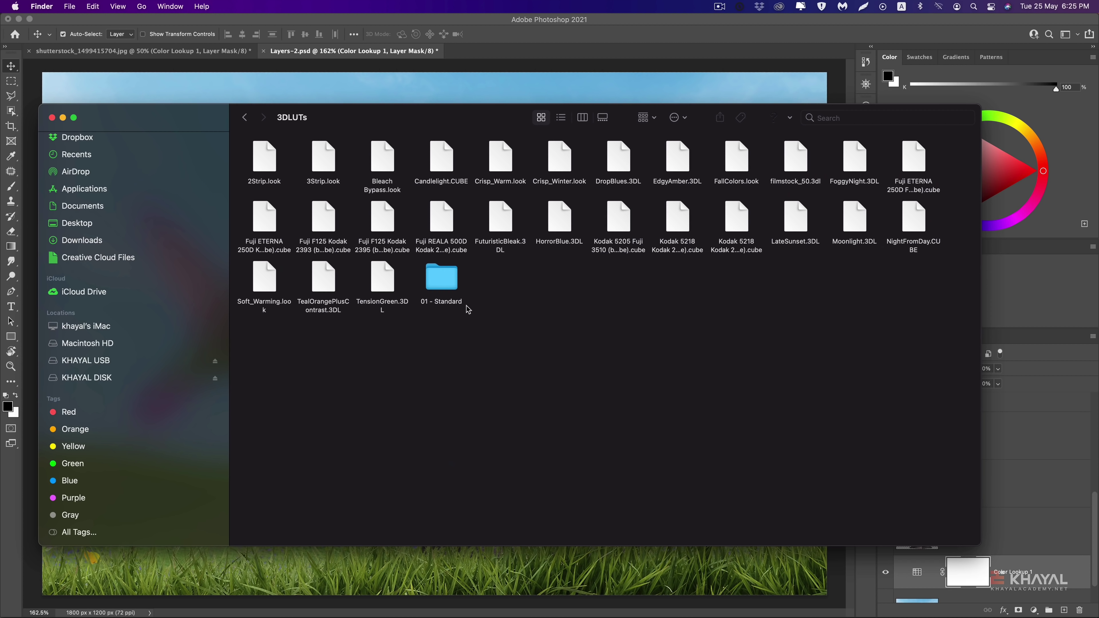
key(super+Tab)
click(777, 277)
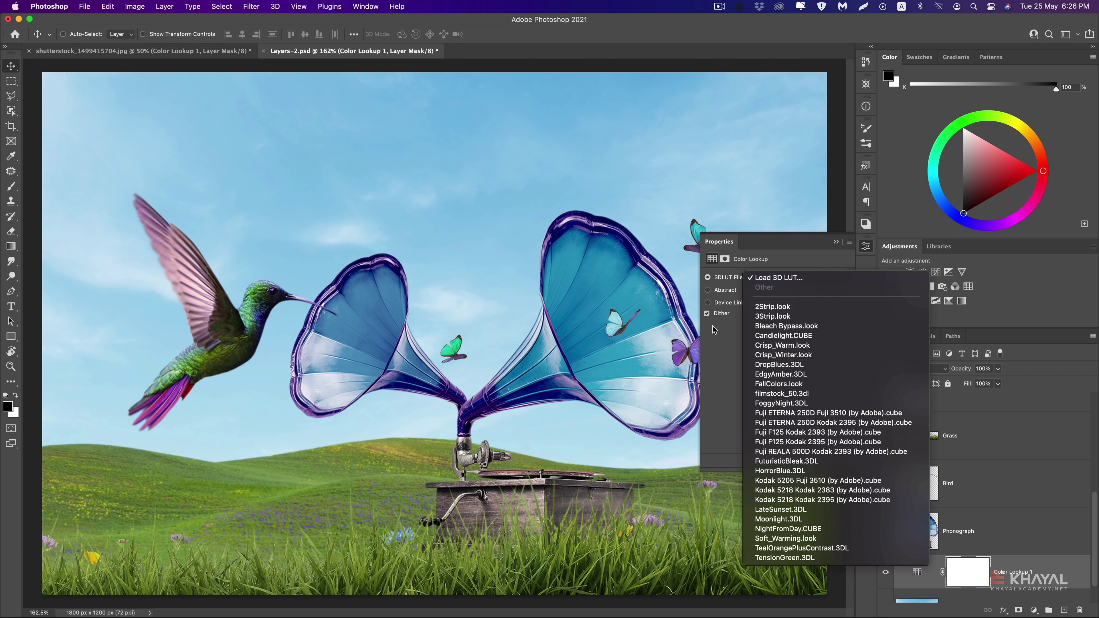
Close and reopen the Color Lookup's 3DLUT File list to find the new STD .3dl entries
click(633, 340)
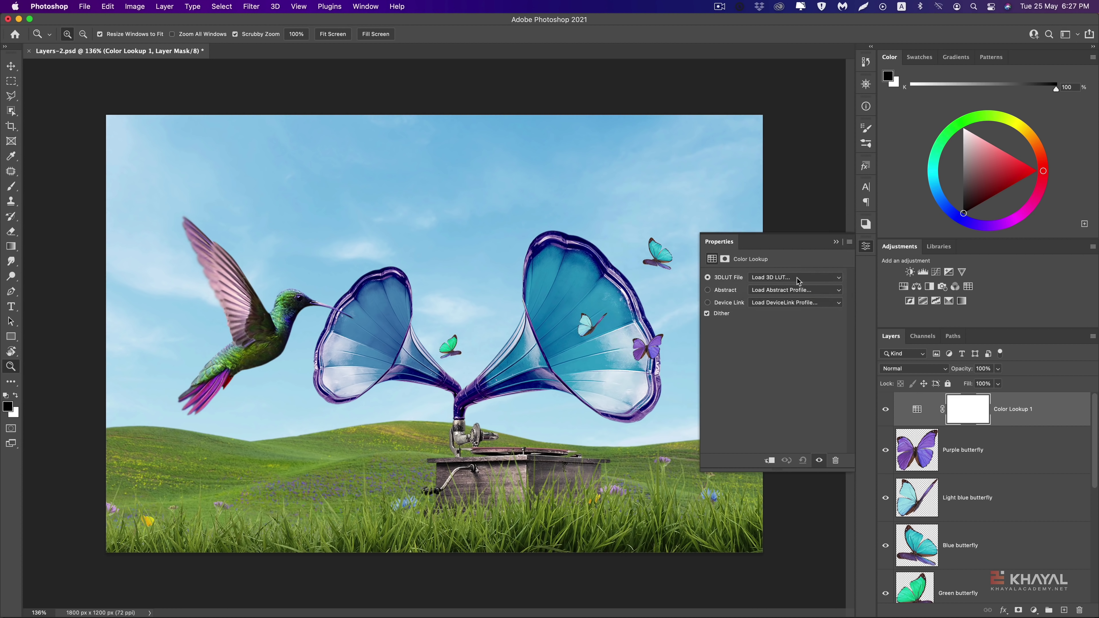
click(798, 278)
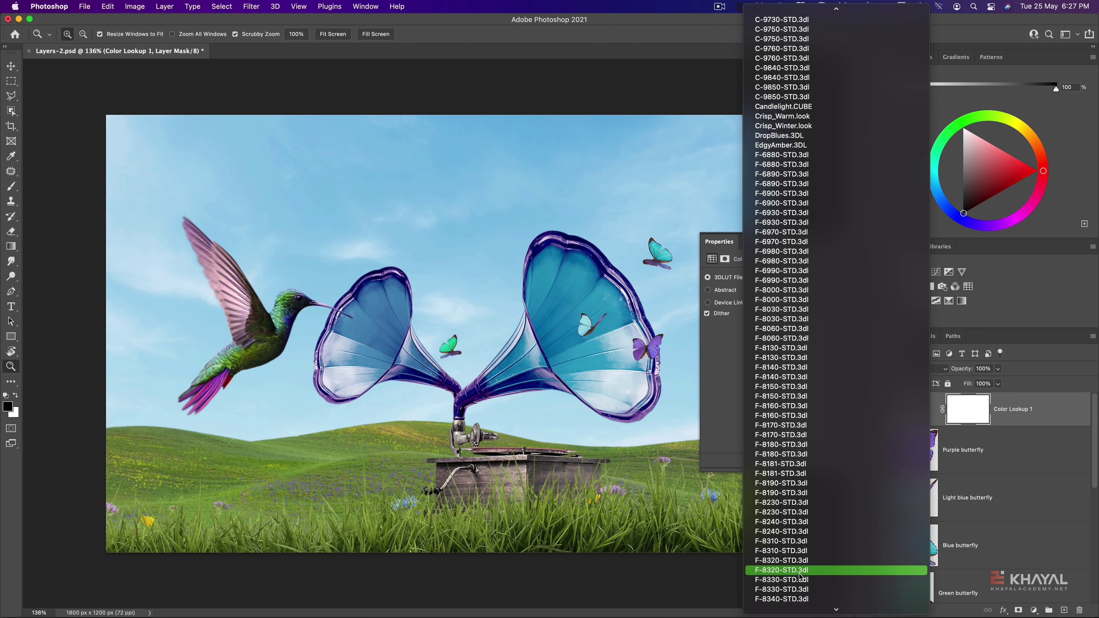
Preview the C-8120-STD and C-8750-STD lookups on the phonograph composite
scroll(793, 546, down, 5)
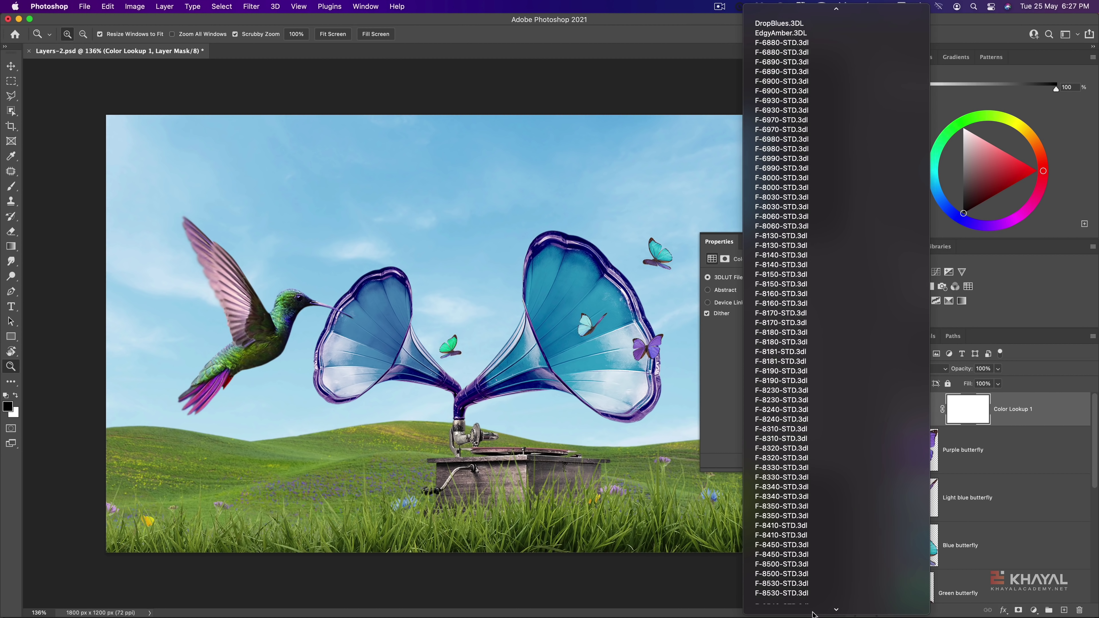
scroll(792, 520, up, 10)
scroll(792, 511, up, 15)
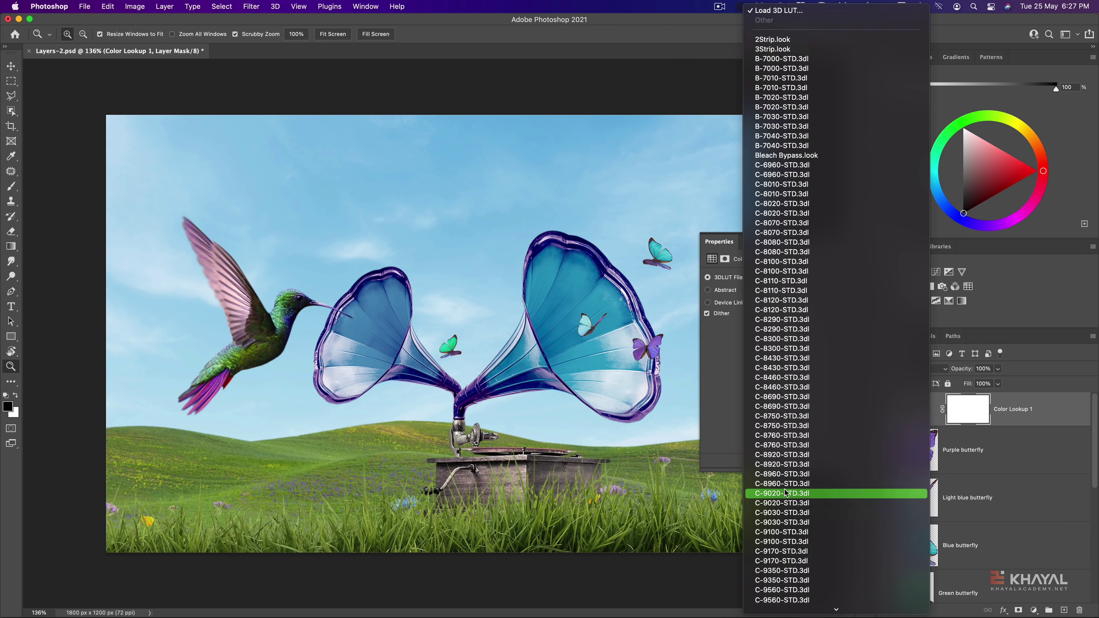
click(813, 300)
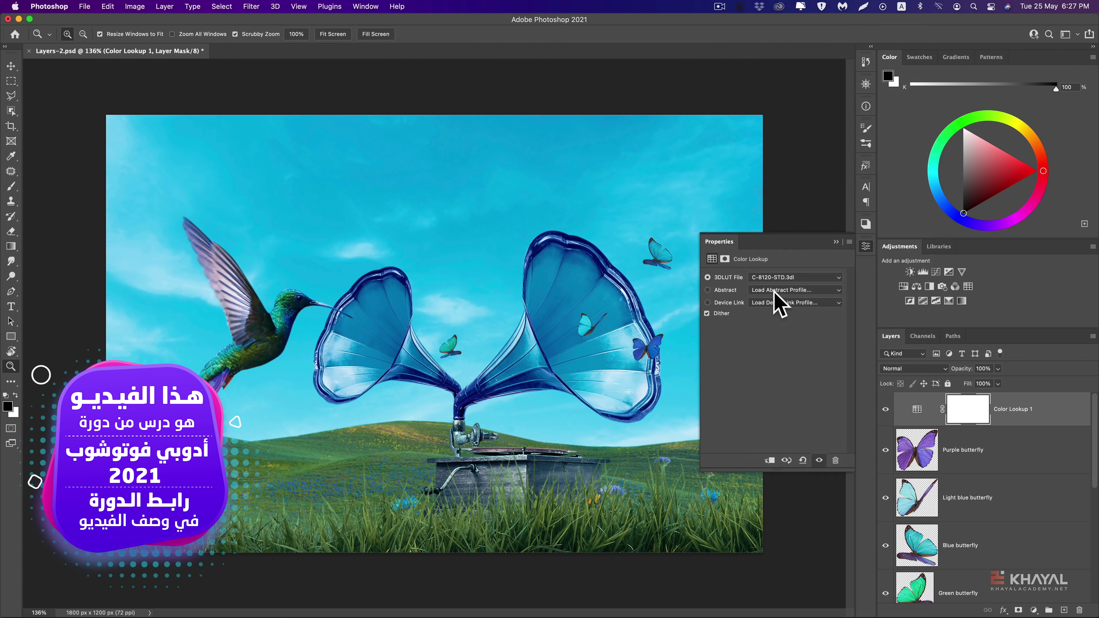
click(784, 280)
click(786, 403)
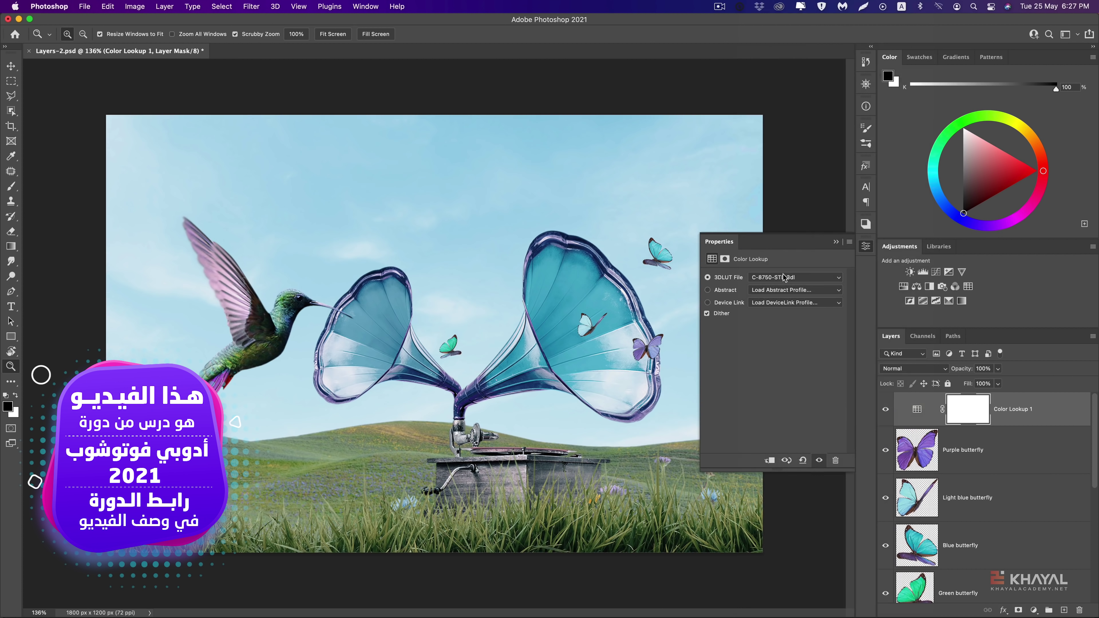
Try C-9750-STD, then settle on EdgyAmber.3DL and switch to the Move tool
click(783, 277)
click(783, 480)
click(783, 277)
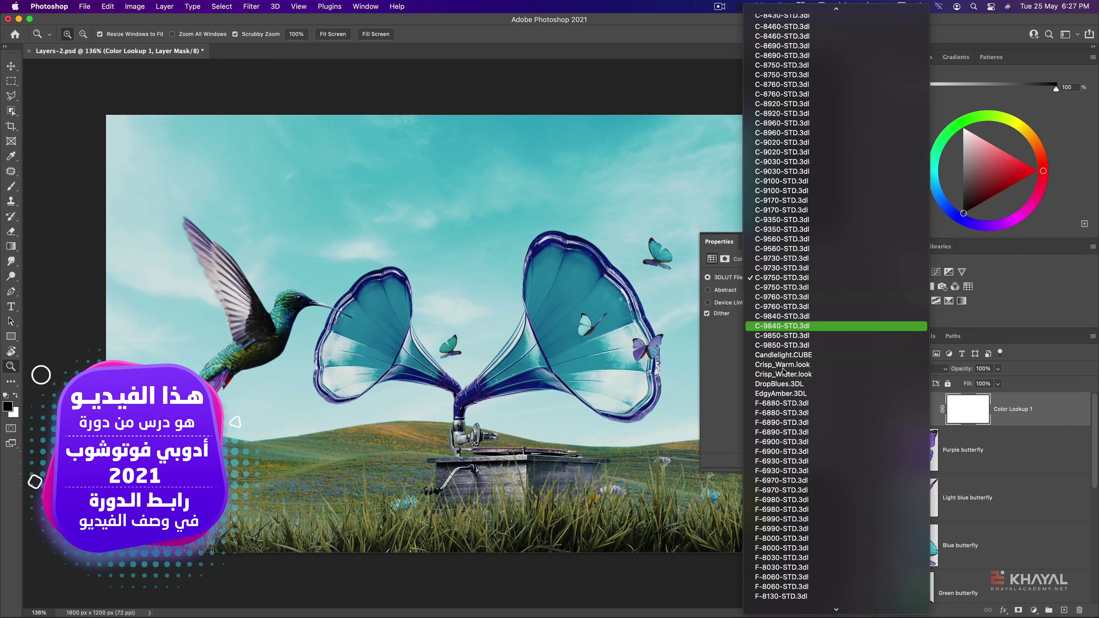
click(781, 394)
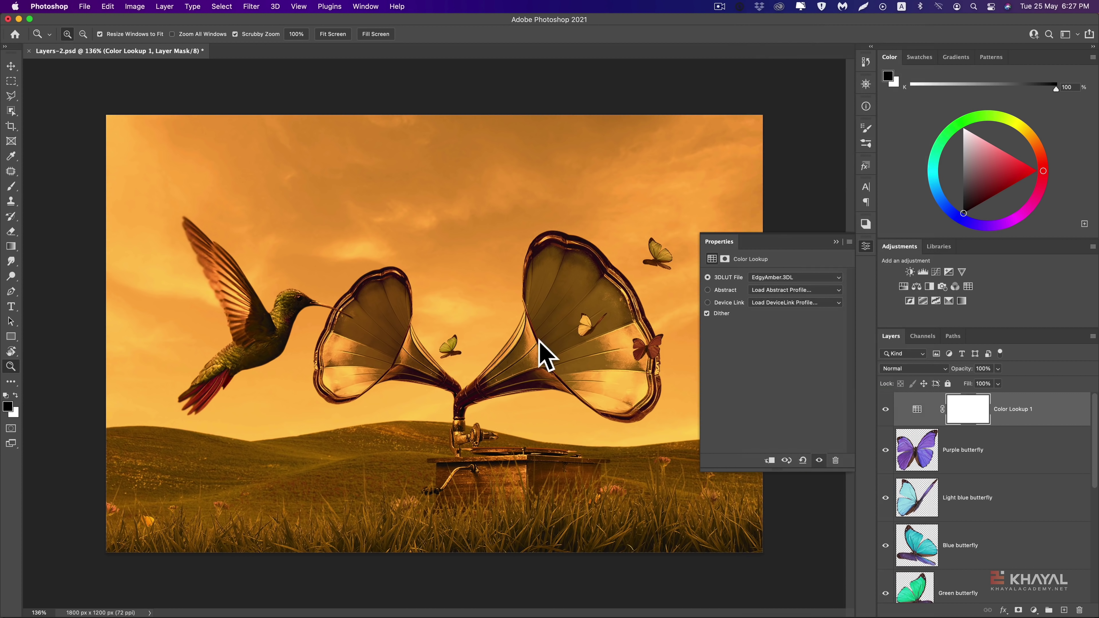
click(11, 66)
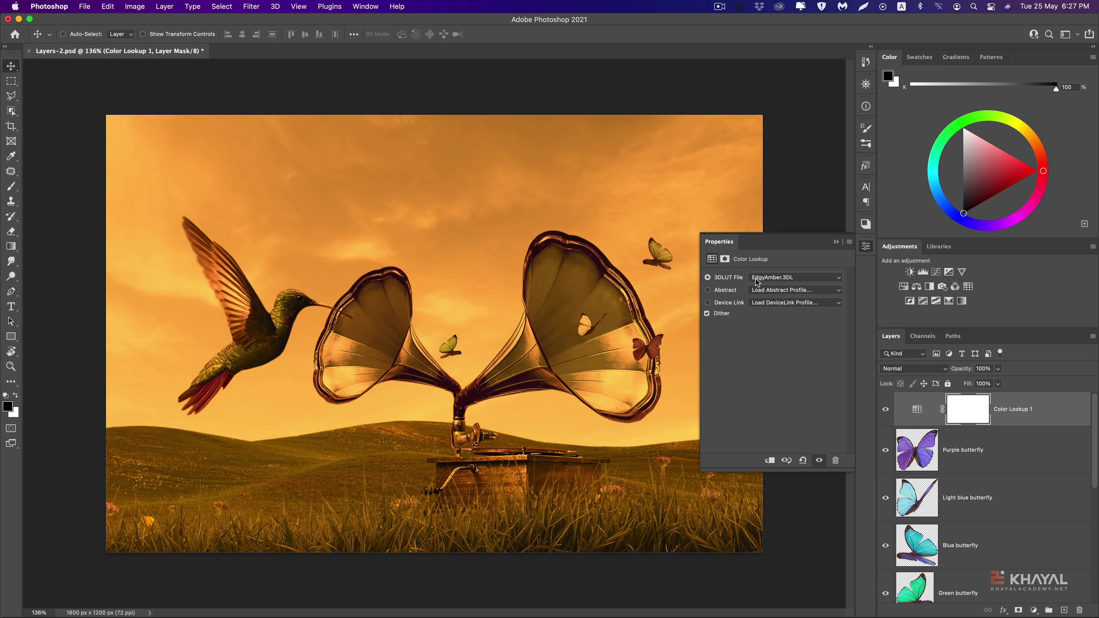